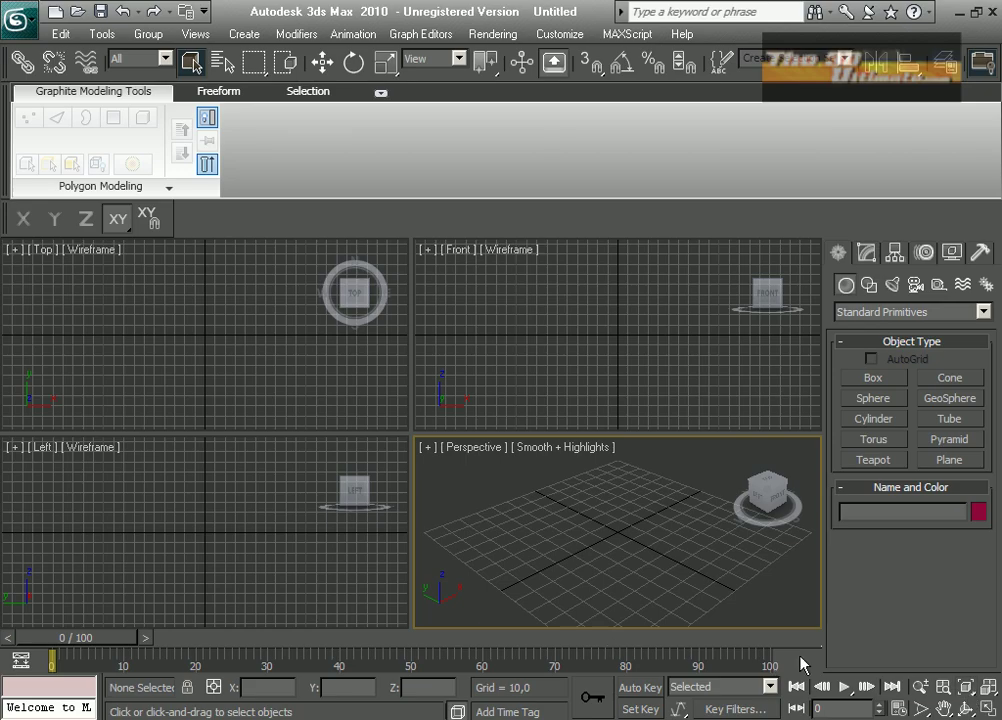
Create a cylinder at the grid origin in the maximized perspective view, about 54.3 radius and 29.9 high, and display edged faces
left_click(988, 710)
left_click(870, 417)
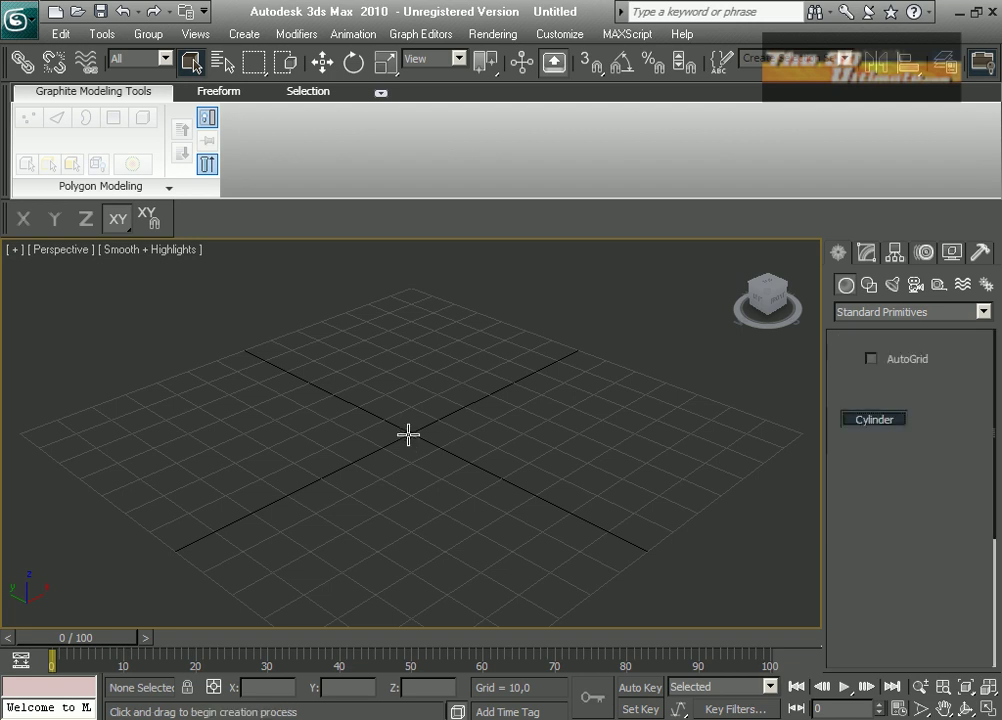
left_click_drag(409, 432, 398, 562)
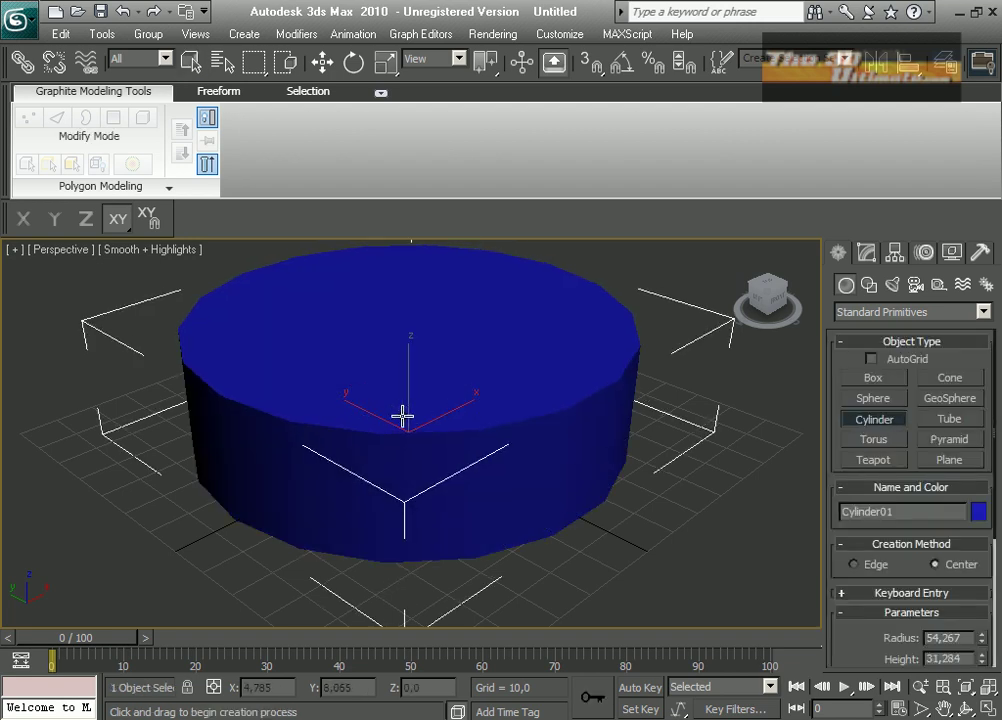
key("F4")
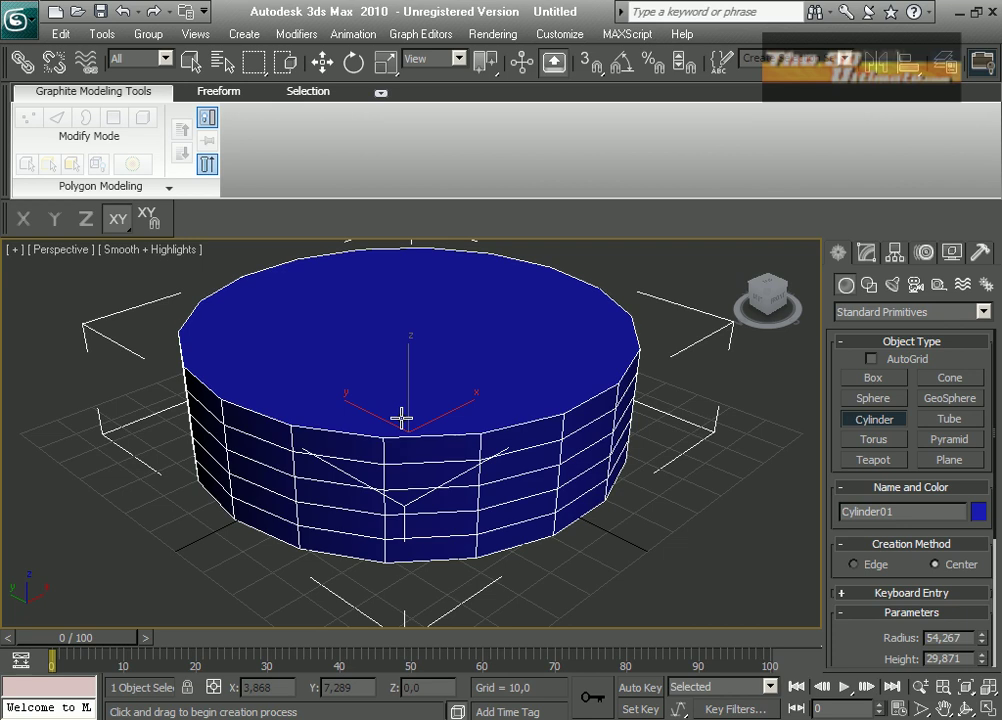
Set the cylinder to 13 sides and 4 height segments
left_click_drag(853, 637, 853, 531)
left_click(983, 616)
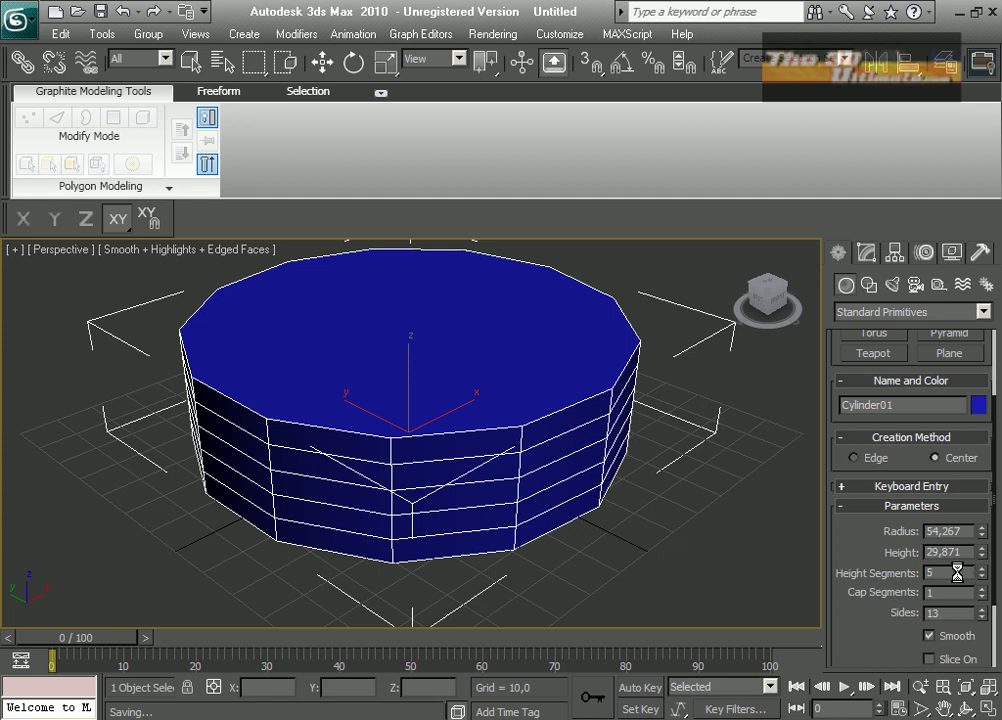
type("3")
key("Return")
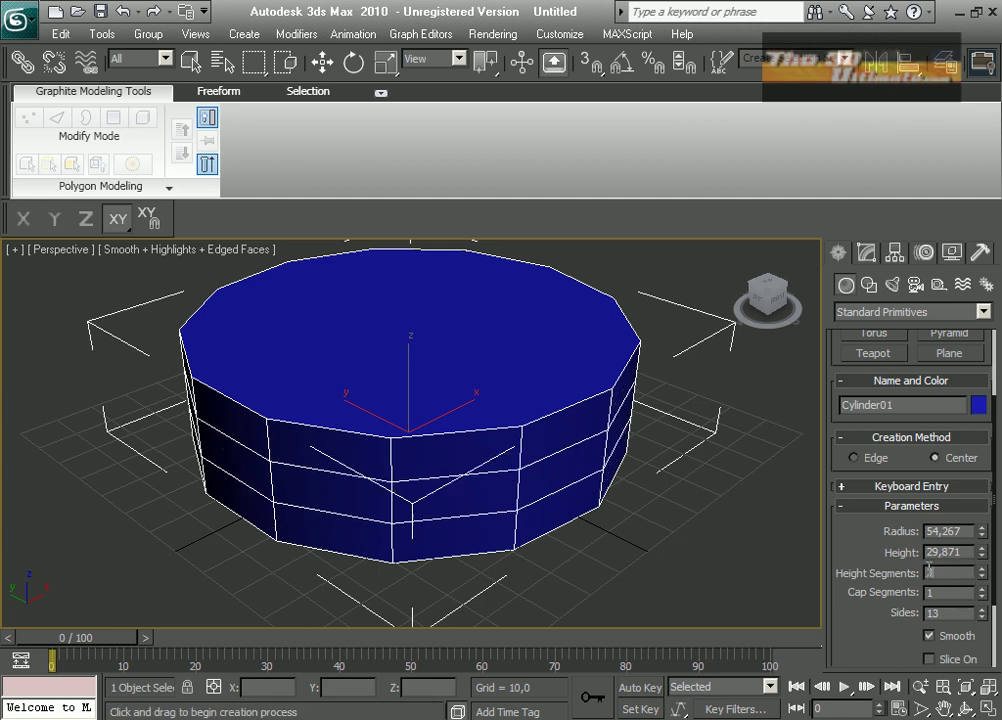
left_click(982, 570)
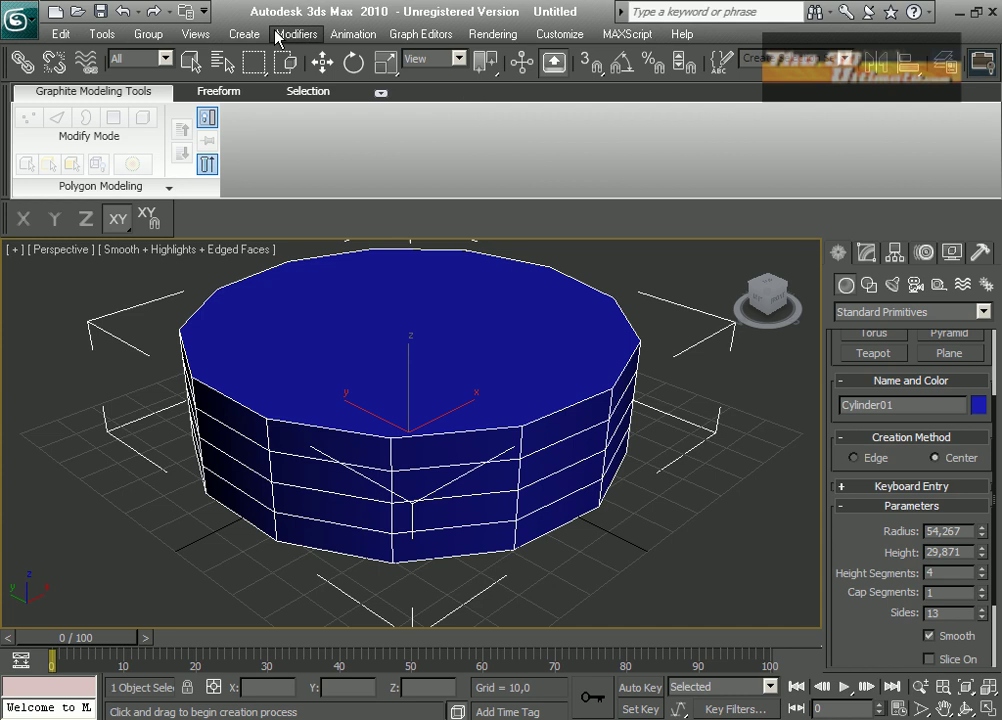
Add an Edit Poly modifier to the cylinder and select its top cap polygon at polygon level
left_click(296, 33)
mouse_move(328, 108)
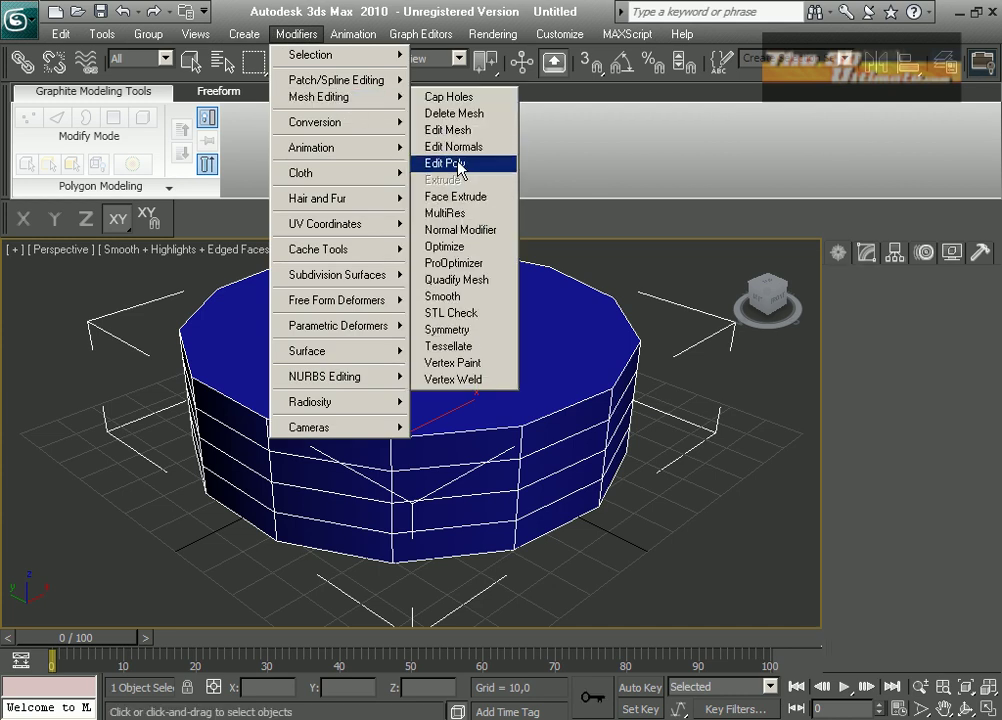
left_click(455, 164)
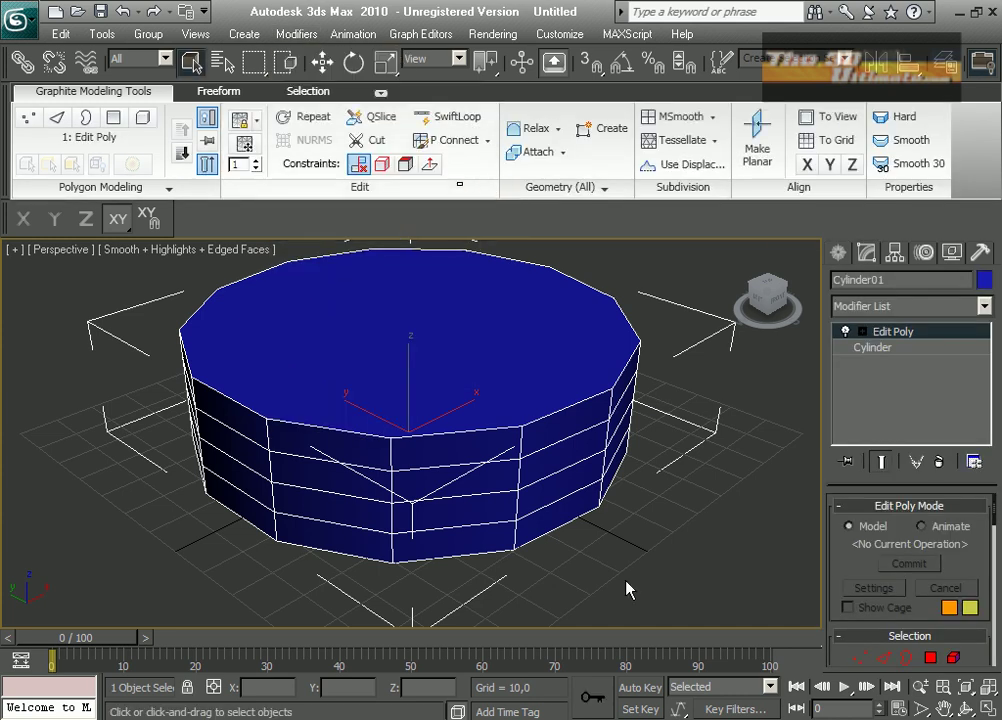
left_click(935, 654)
left_click(461, 344)
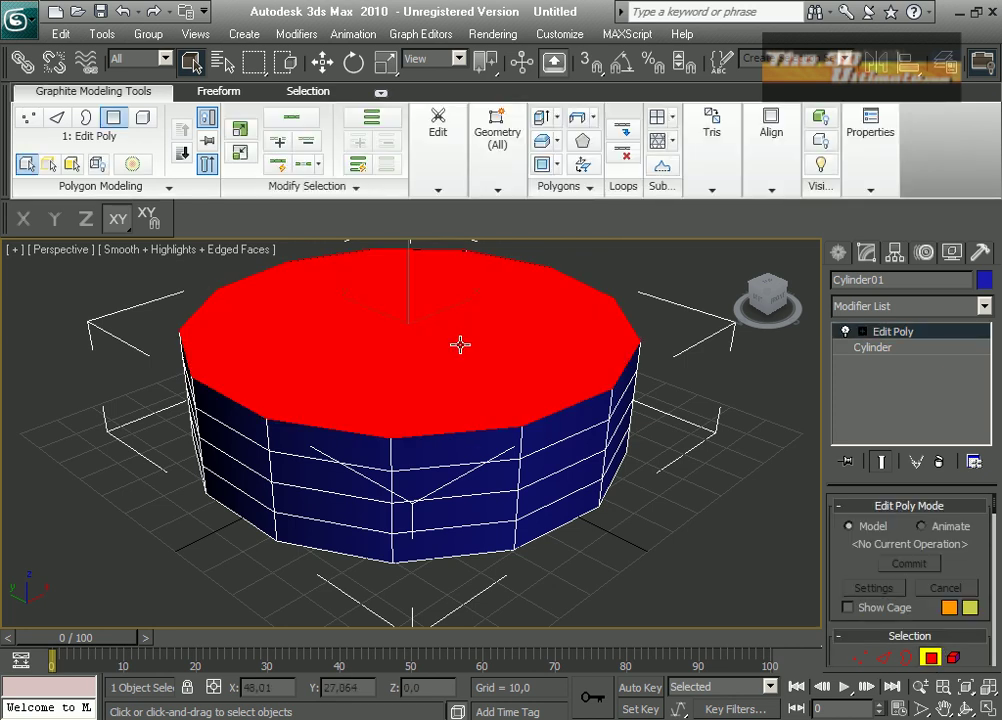
Turn on see-through display and inset the selected top cap polygon slightly
left_click(944, 708)
left_click_drag(566, 474, 568, 526)
scroll(472, 407, "up", 3)
right_click(472, 408)
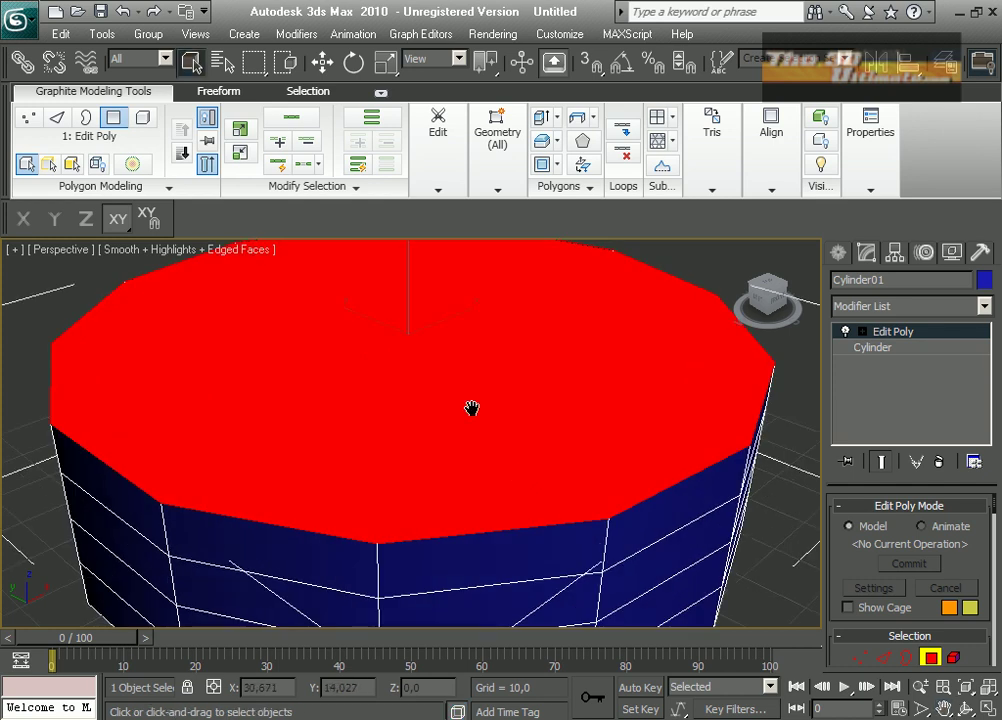
key("alt+x")
right_click(475, 417)
left_click(430, 506)
left_click_drag(324, 425, 317, 443)
Raise the inset cap polygon slightly and scale it down a little to start a bevelled rim
left_click(322, 63)
left_click_drag(414, 271, 415, 263)
left_click(386, 64)
left_click_drag(410, 326, 402, 338)
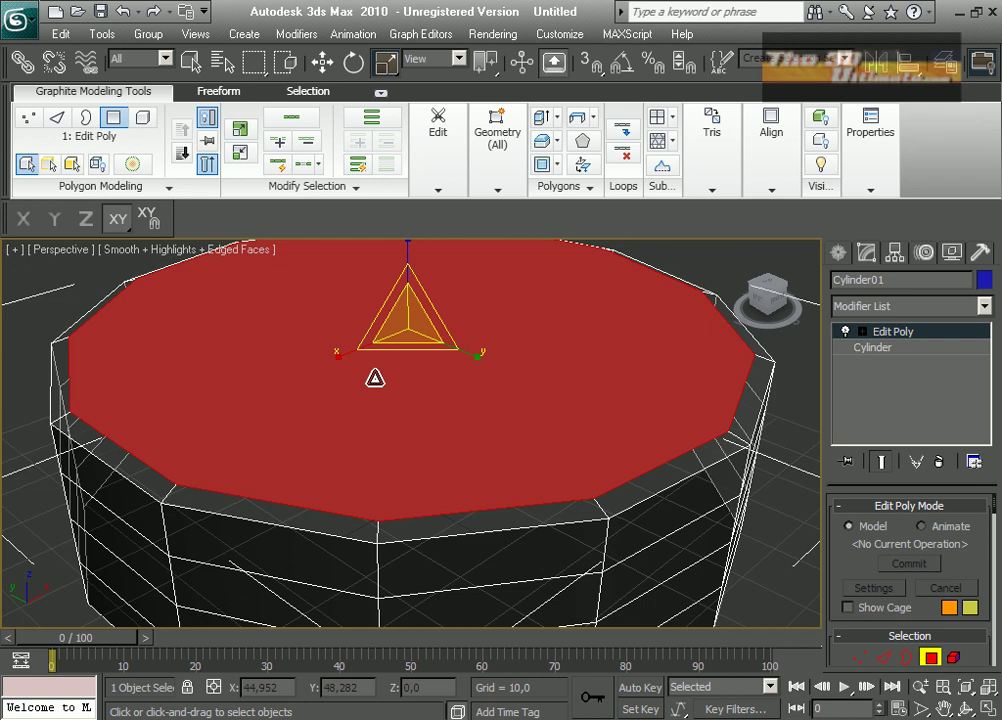
right_click(224, 256)
left_click(291, 327)
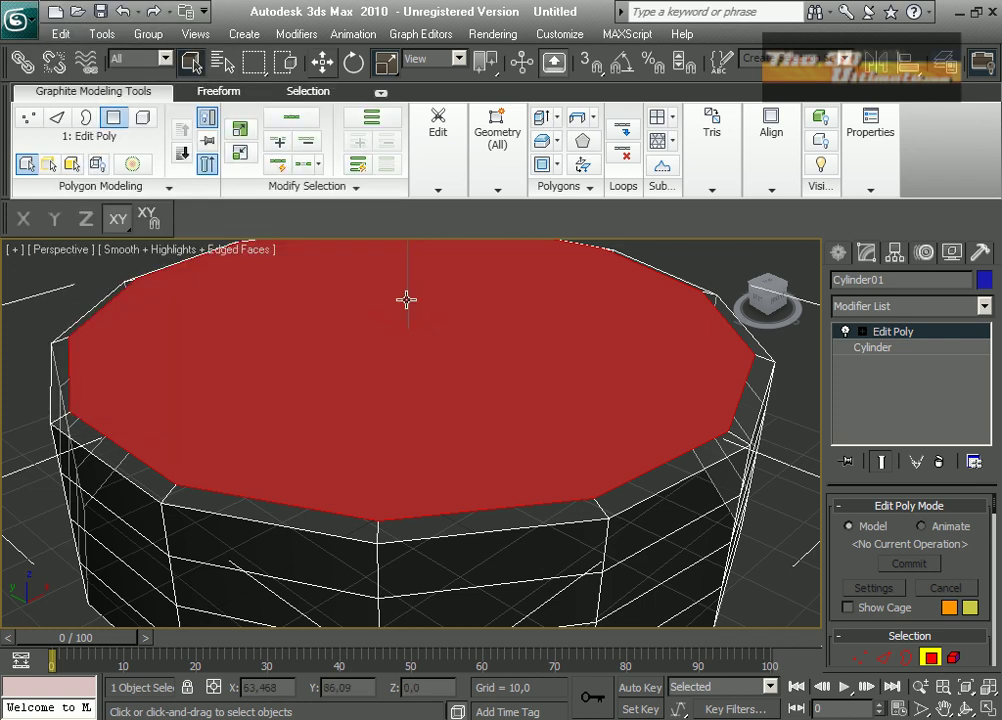
Inset the cap polygon a second time by a small amount and move it up slightly
right_click(428, 355)
left_click(420, 457)
left_click_drag(416, 369, 410, 379)
left_click(322, 63)
left_click_drag(407, 265, 407, 253)
Add a third, narrower inset to the cap polygon and raise it slightly to round the rim
right_click(420, 336)
left_click(412, 438)
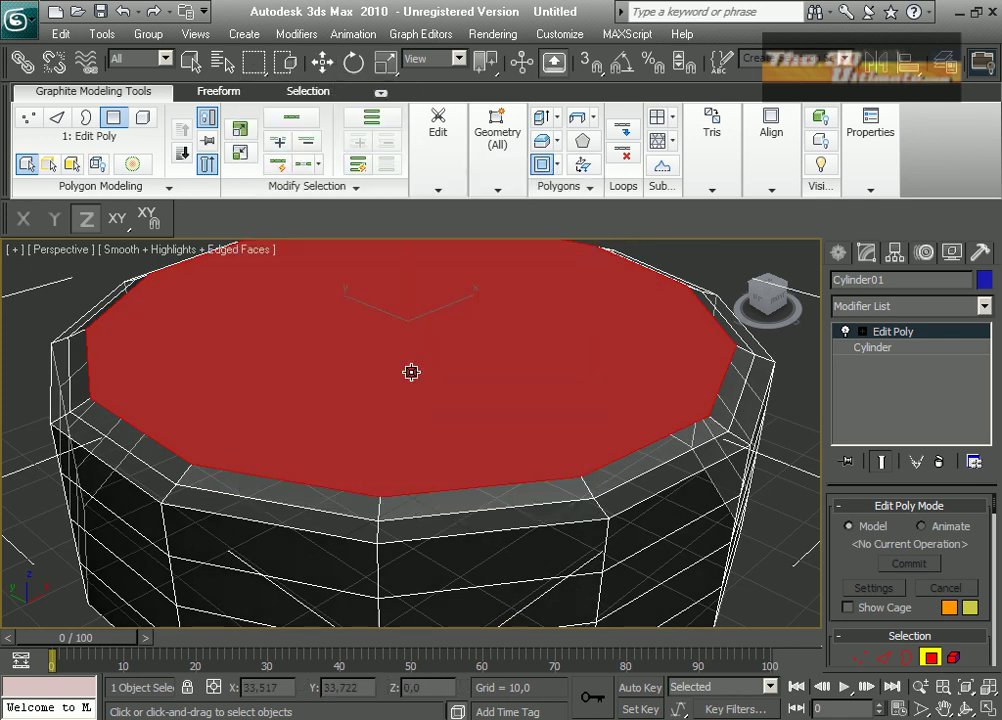
left_click_drag(412, 371, 405, 386)
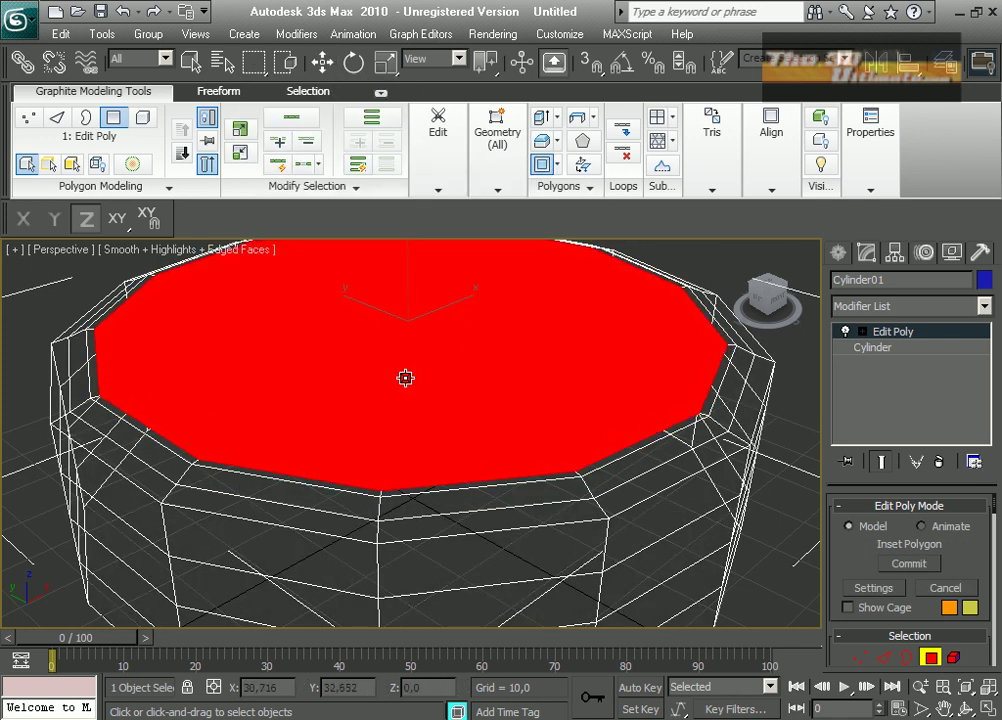
key("w")
left_click_drag(413, 266, 413, 262)
Inset the cap polygon once more and extrude it downward to hollow out the cylinder
right_click(403, 335)
left_click(381, 438)
left_click_drag(383, 385, 358, 432)
key("w")
key("shift+e")
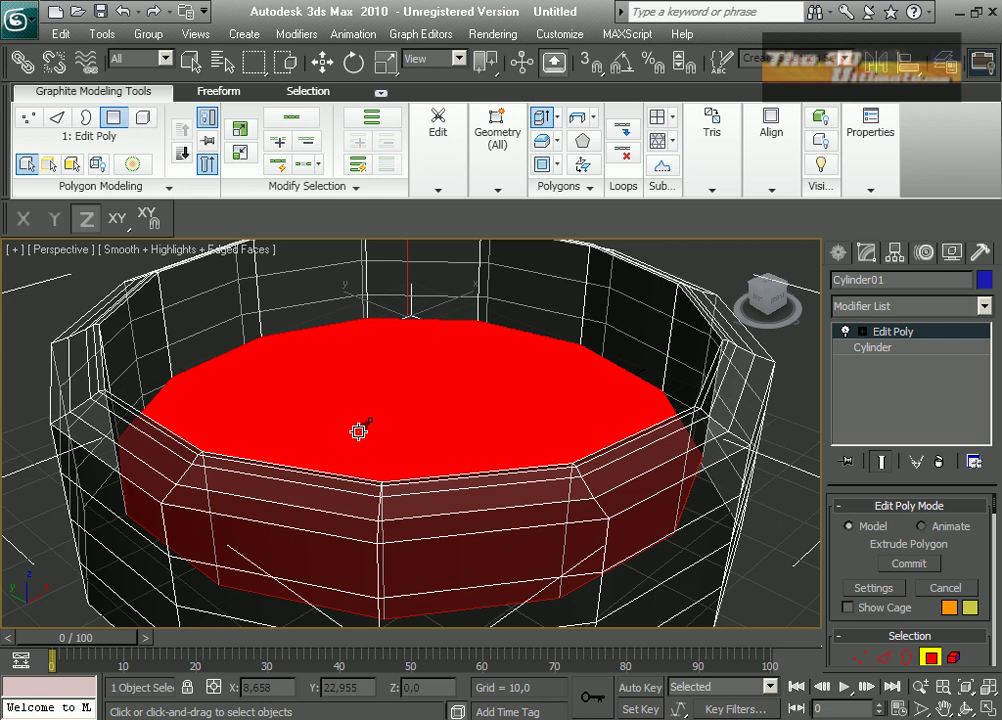
Inset the recessed floor polygon to a small central disc and scale the disc down slightly
middle_click_drag(358, 432, 408, 460, "alt")
right_click(407, 461)
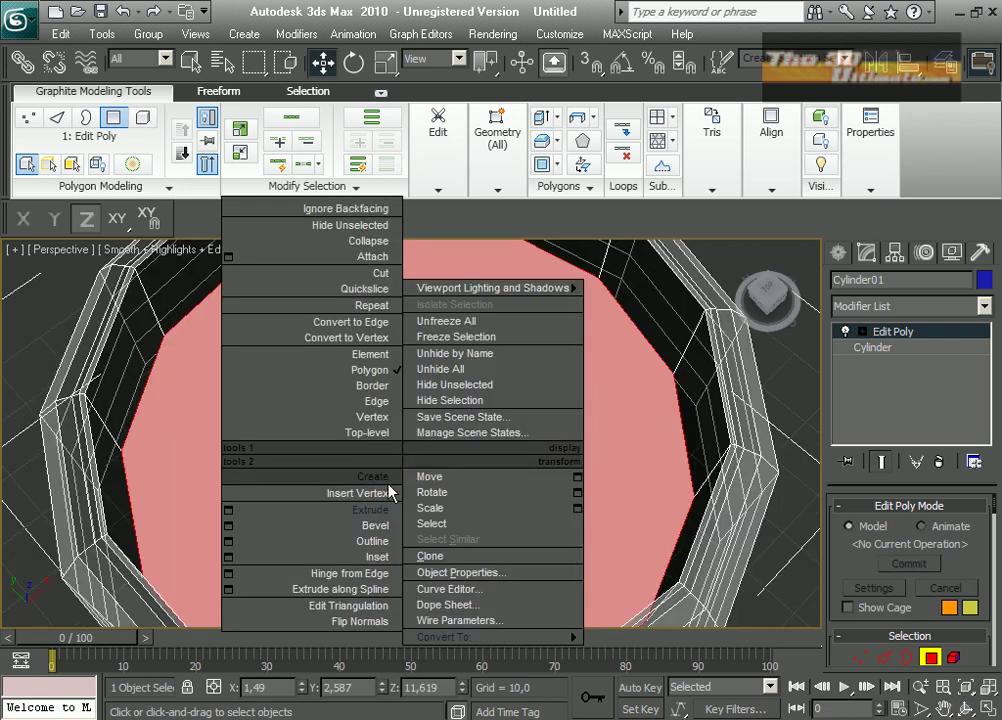
left_click(375, 555)
left_click_drag(381, 495, 376, 607)
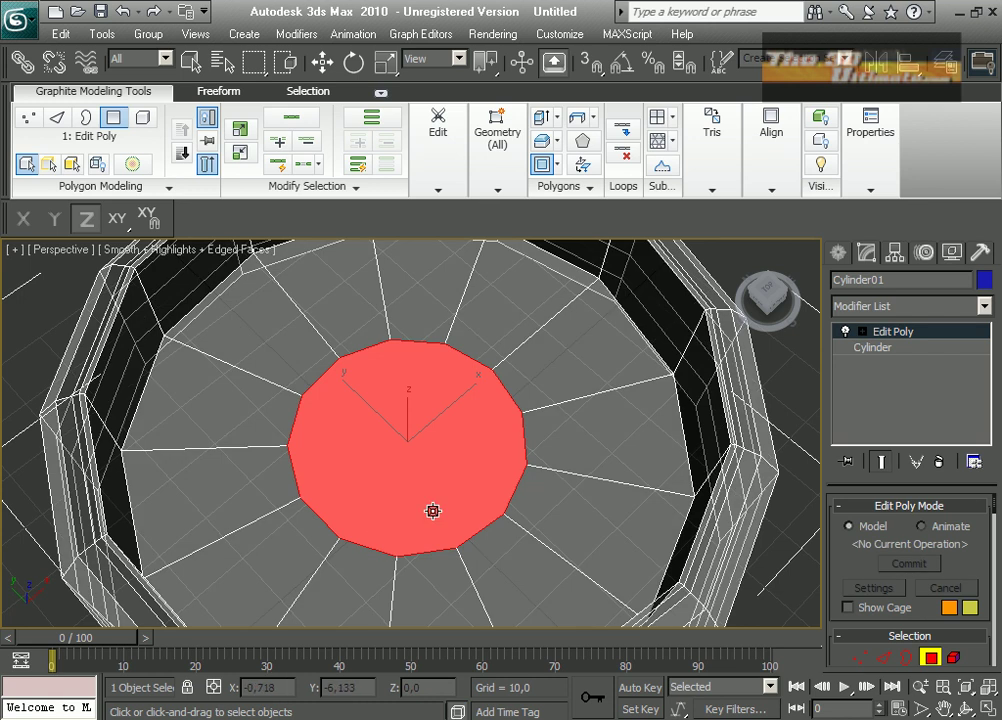
left_click_drag(418, 487, 416, 490)
key("ctrl+z")
key("r")
left_click_drag(411, 421, 410, 467)
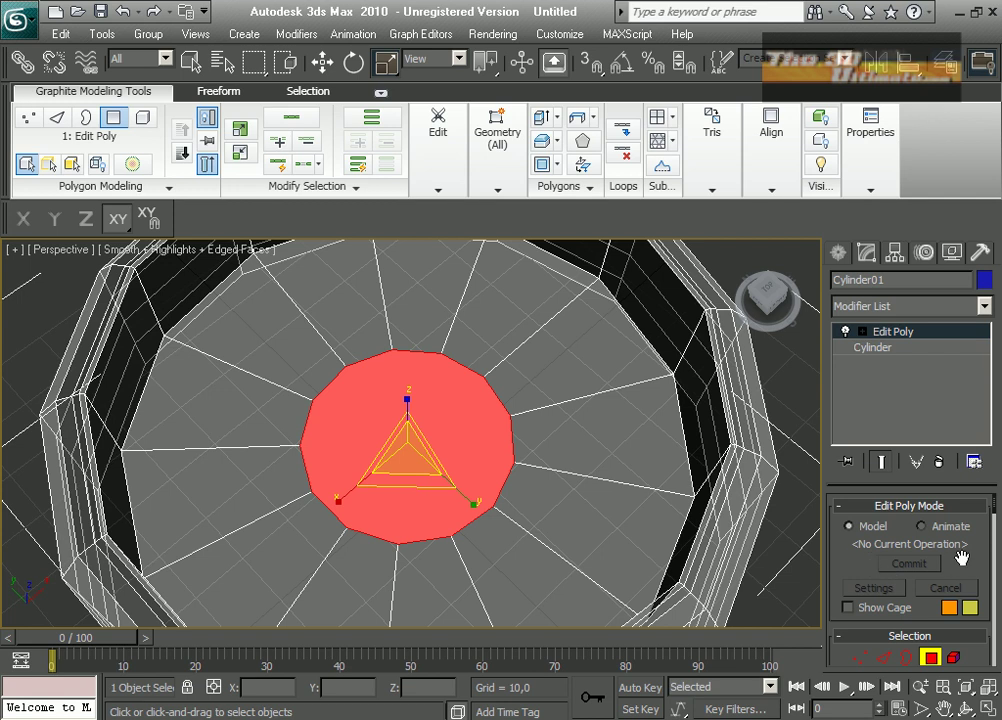
Grow the selection to the whole recessed floor and raise it to a Z of about 14
left_click_drag(960, 555, 962, 403)
left_click(945, 596)
left_click(322, 63)
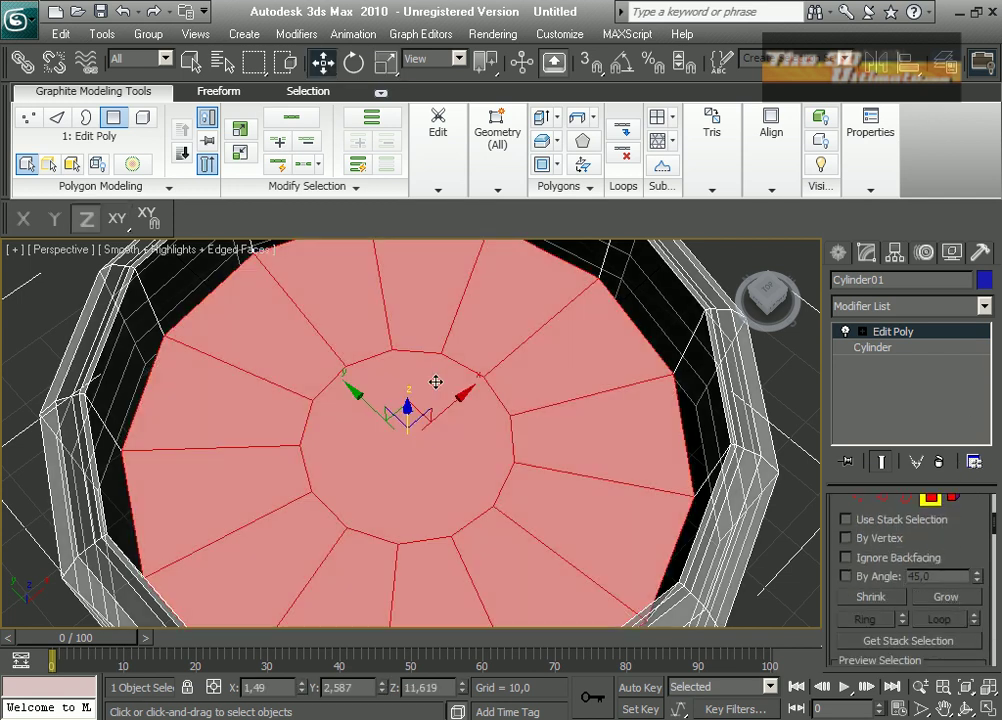
middle_click_drag(582, 513, 427, 343, "alt")
left_click_drag(412, 348, 412, 336)
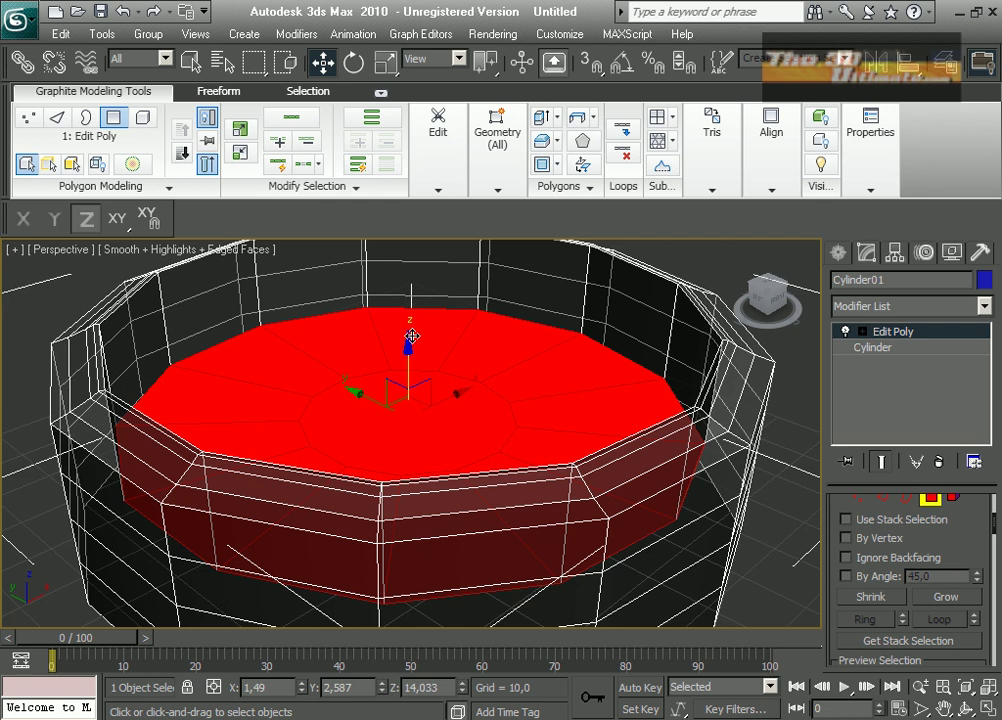
In the maximized front view, select the outer wall's vertex row below the rim and move it up close to the rim
left_click(986, 708)
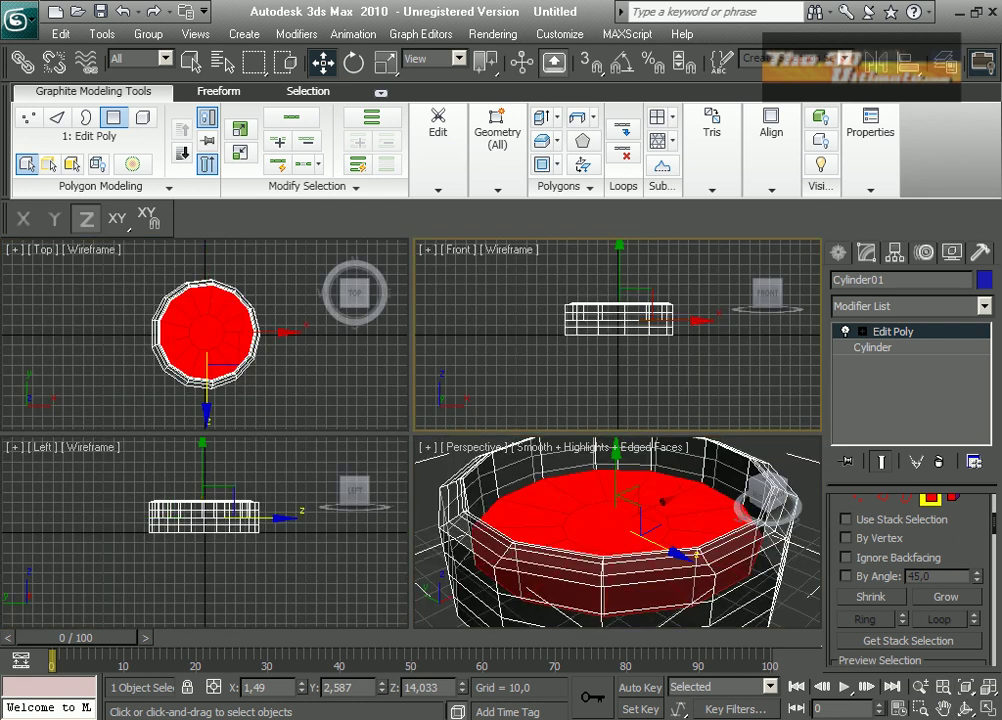
key("alt+w")
key("z")
left_click(857, 500)
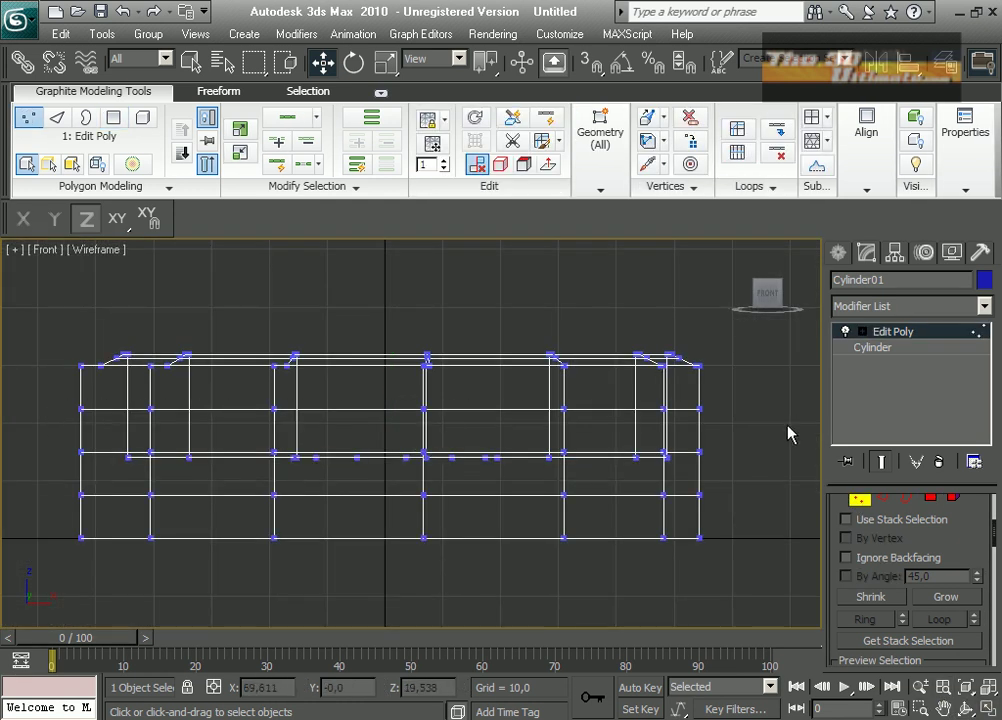
left_click_drag(788, 432, 60, 395)
left_click_drag(384, 346, 384, 321)
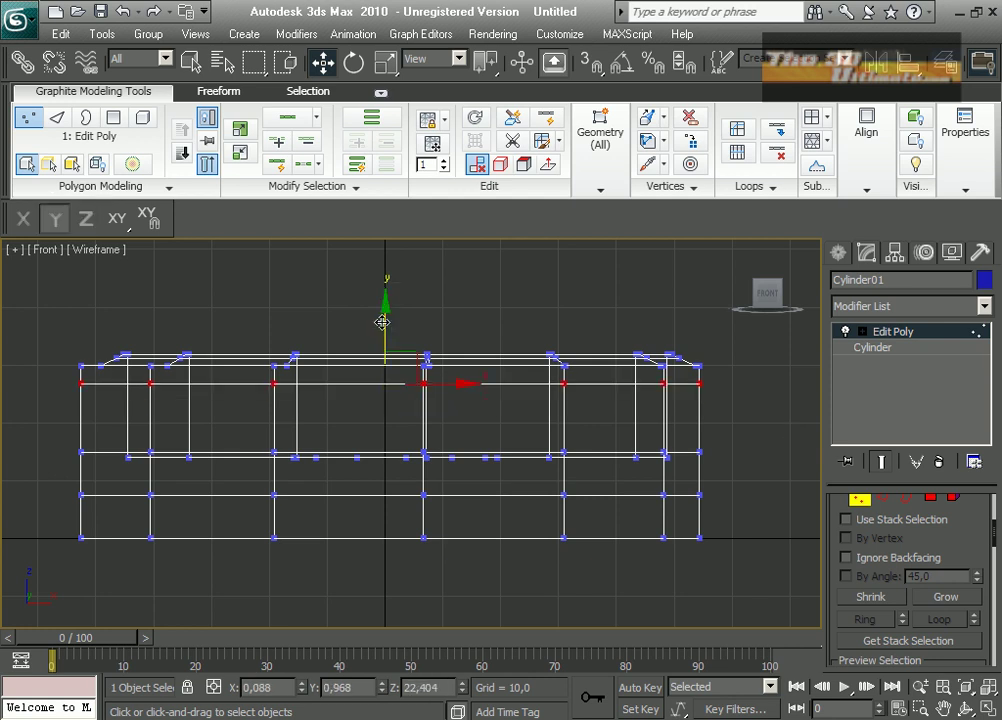
Scale the selected vertex row uniformly to 107% so the outer wall flares below the rim
left_click(385, 62)
key("alt+w")
left_click_drag(594, 491, 617, 484)
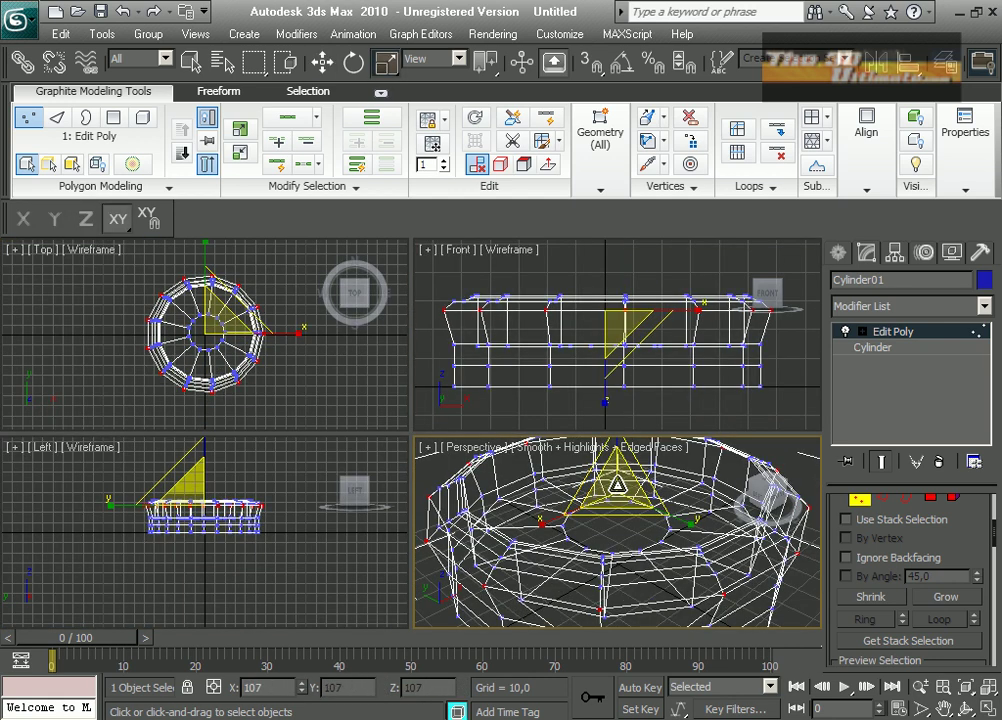
Select only the outer wall's middle vertex row, leaving out the floor vertices, and move it up to just below the flared row
left_click_drag(438, 334, 782, 375)
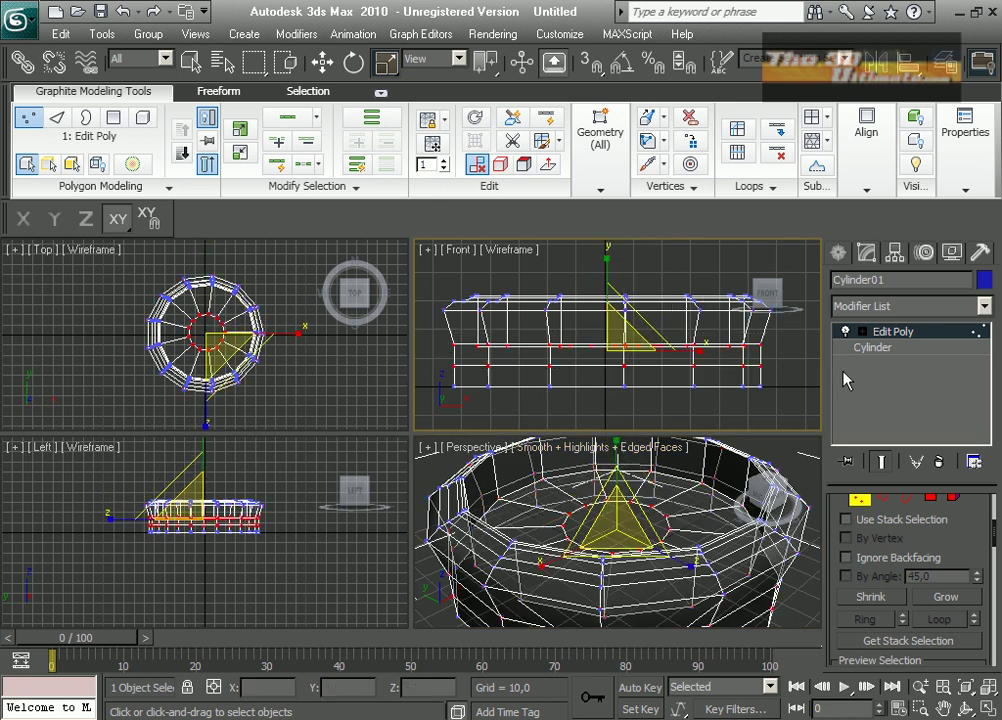
left_click_drag(435, 341, 785, 352)
key("alt+w")
scroll(362, 523, "up", 4)
left_click_drag(63, 430, 371, 490)
scroll(237, 466, "up", 3)
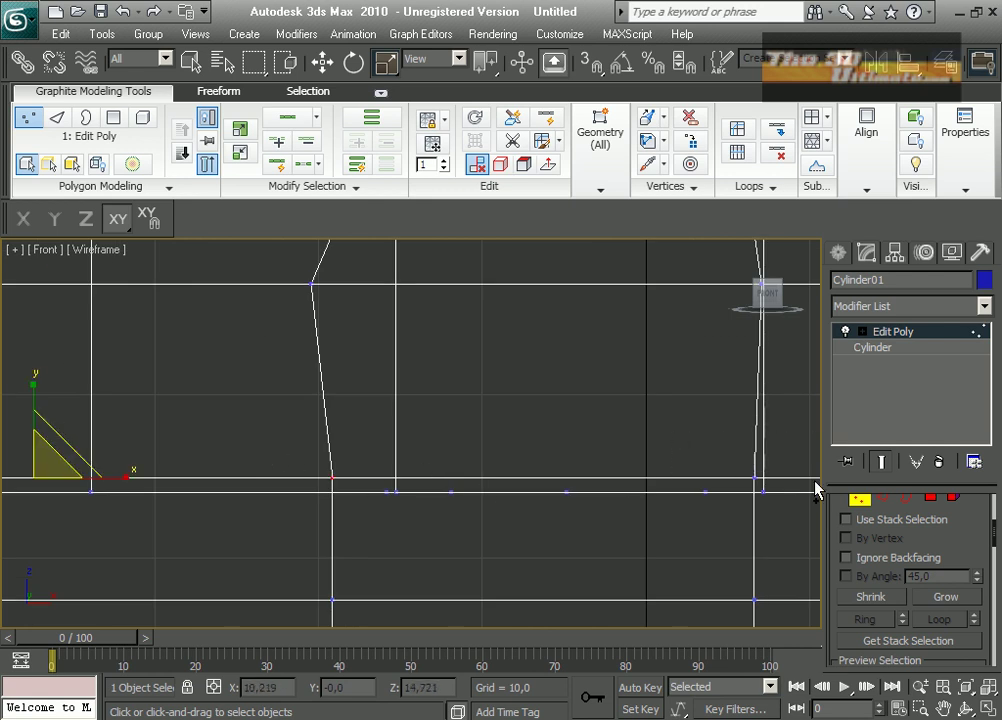
scroll(687, 489, "down", 3)
middle_click_drag(687, 489, 445, 474)
left_click_drag(463, 425, 797, 461, "ctrl")
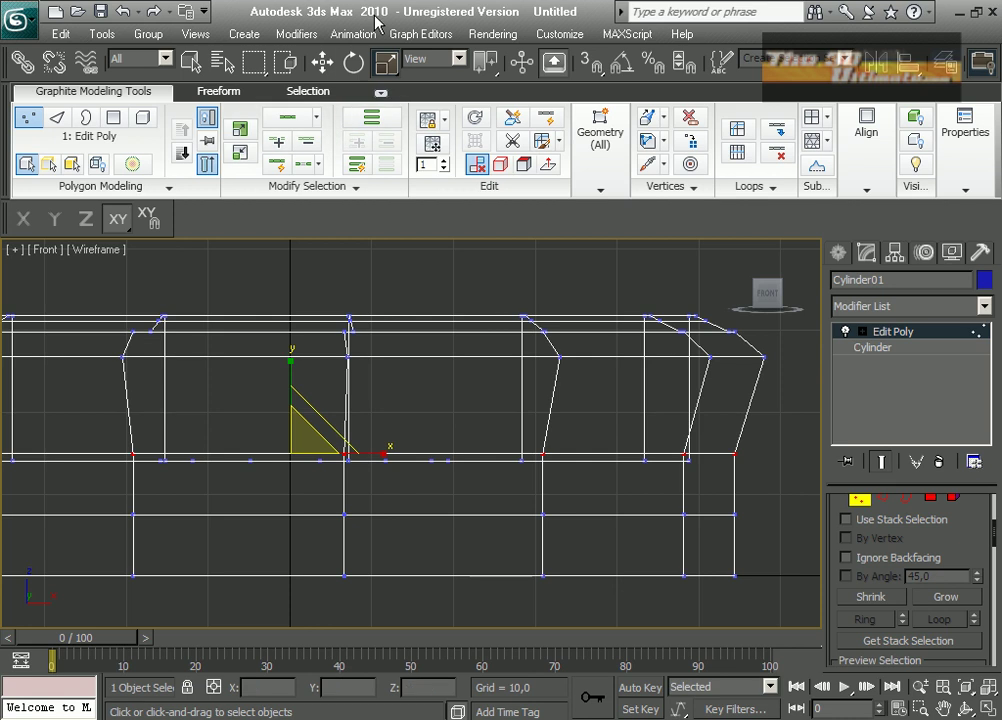
key("w")
left_click_drag(285, 384, 284, 326)
left_click(481, 521)
scroll(470, 487, "down", 2)
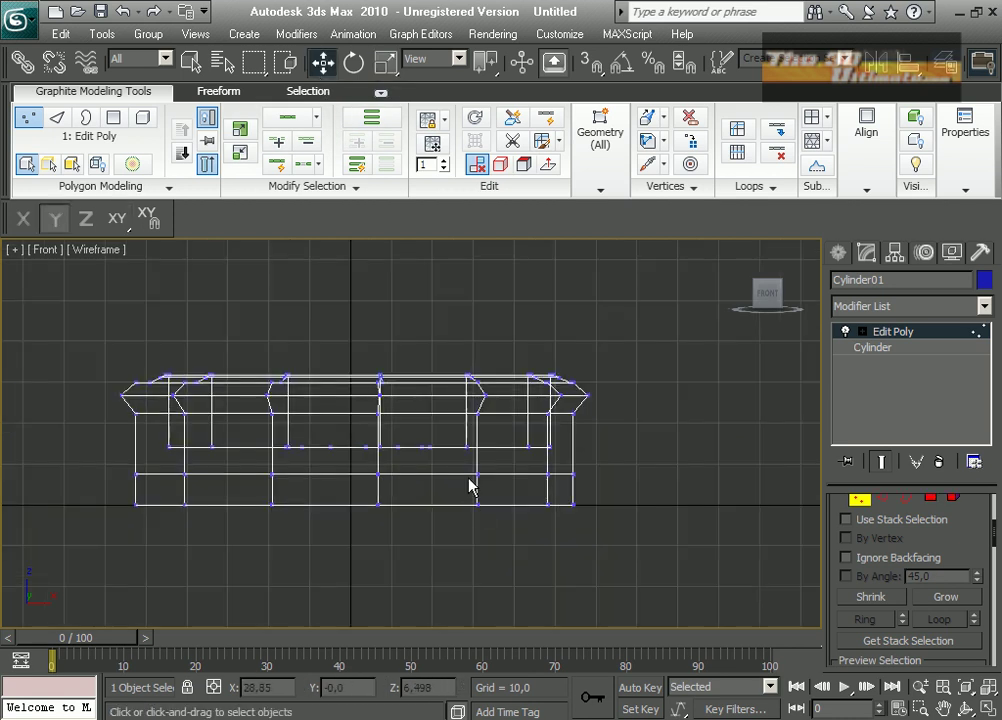
In the perspective view, inset the floor's central disc polygon and extrude the surrounding ring of polygons upward into a collar
left_click(988, 709)
left_click(796, 563)
left_click(988, 709)
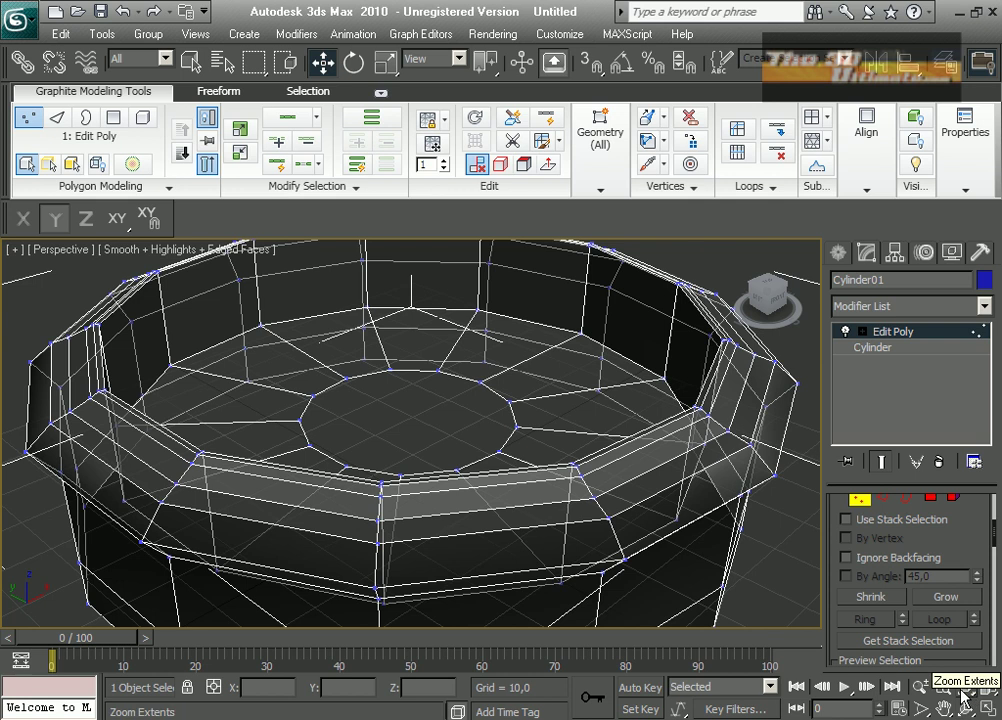
left_click(966, 708)
left_click_drag(465, 450, 469, 541)
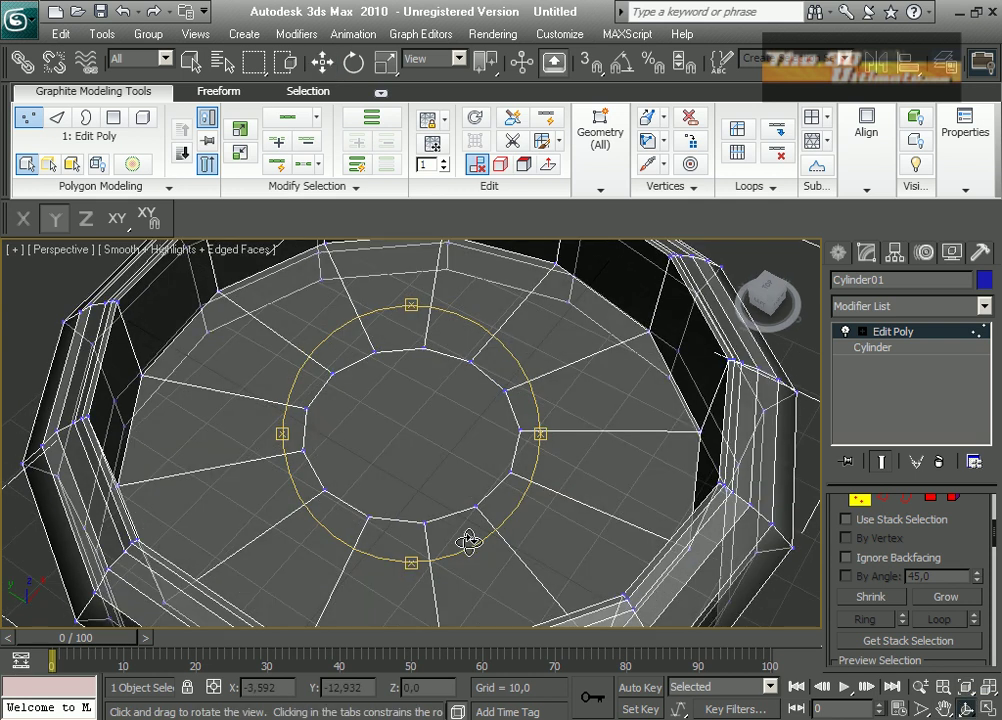
left_click(930, 500)
left_click(433, 441)
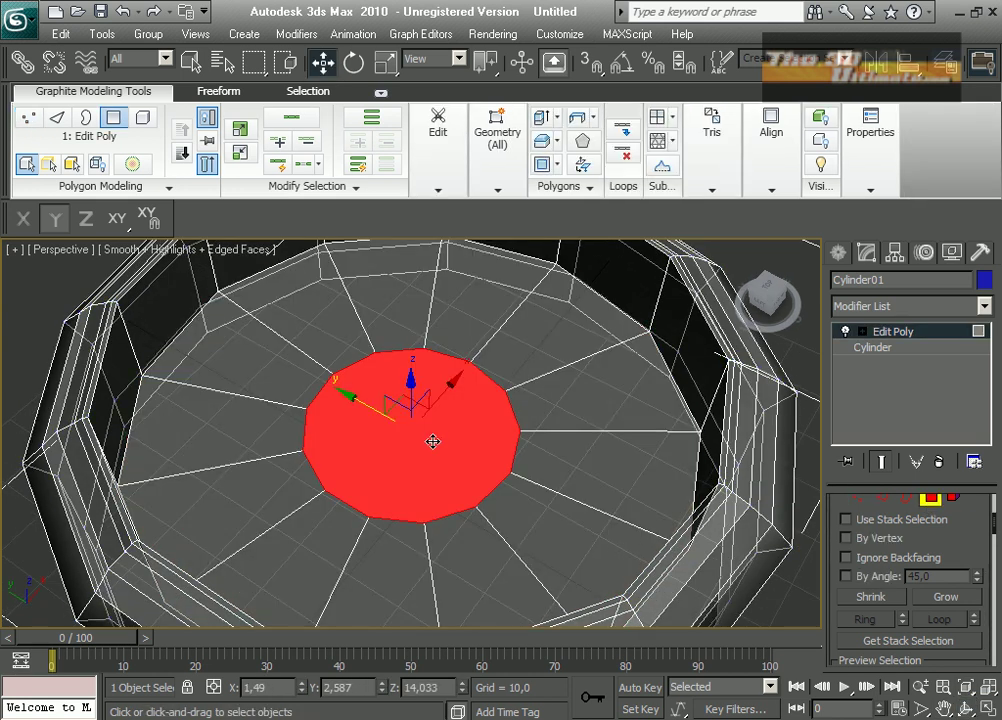
right_click(433, 441)
left_click(385, 535)
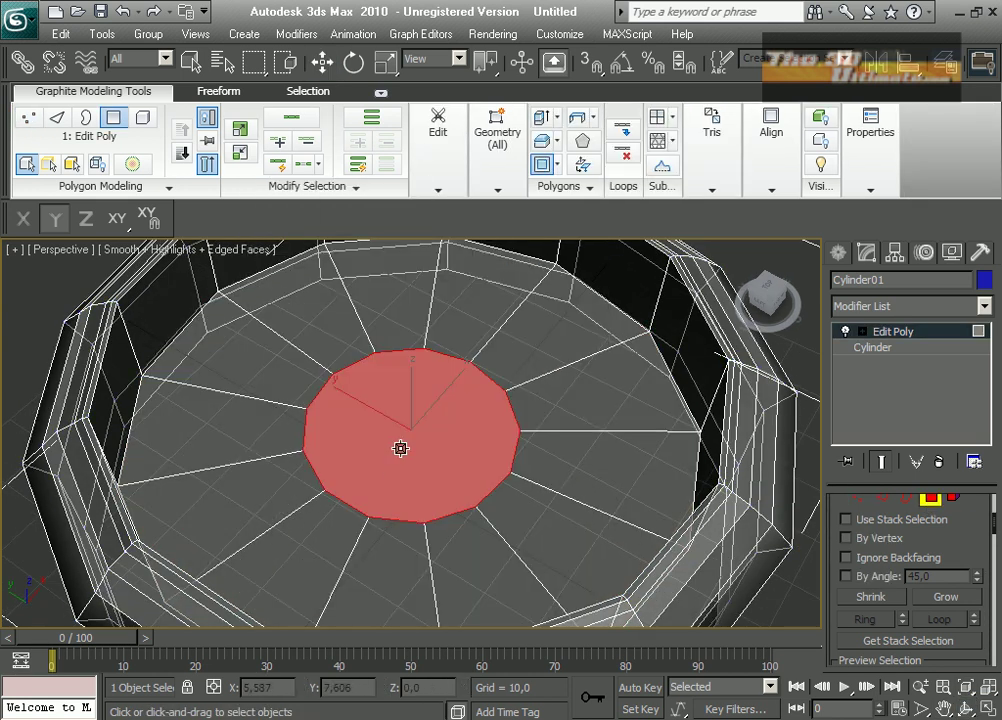
left_click_drag(400, 451, 400, 473)
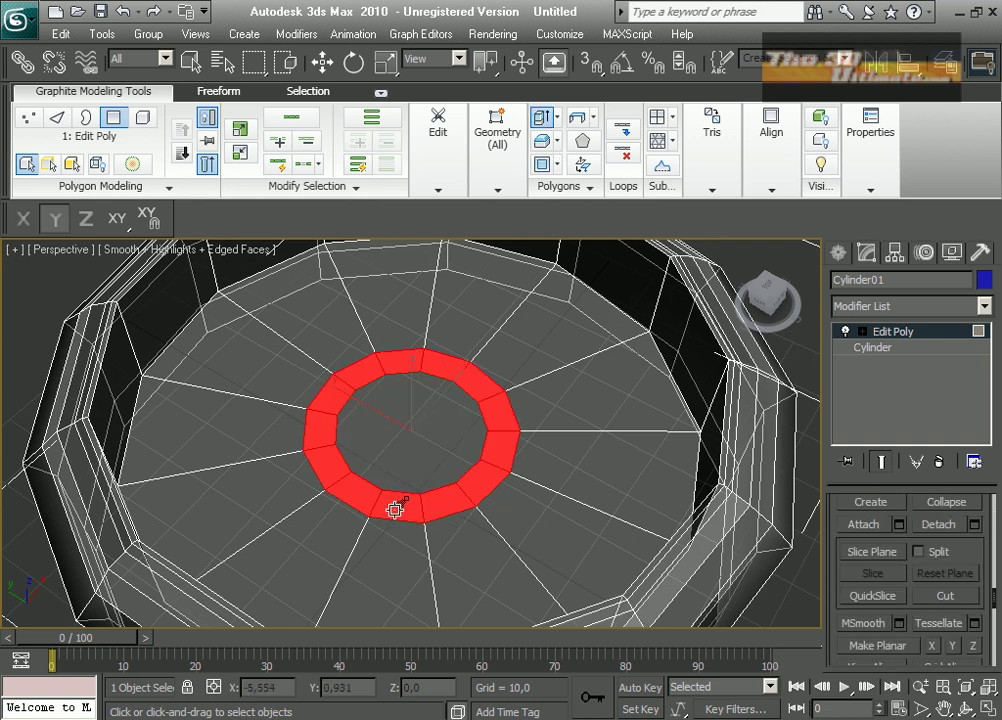
mouse_move(393, 508)
left_mouse_down()
mouse_move(394, 425)
mouse_move(391, 459)
left_mouse_up()
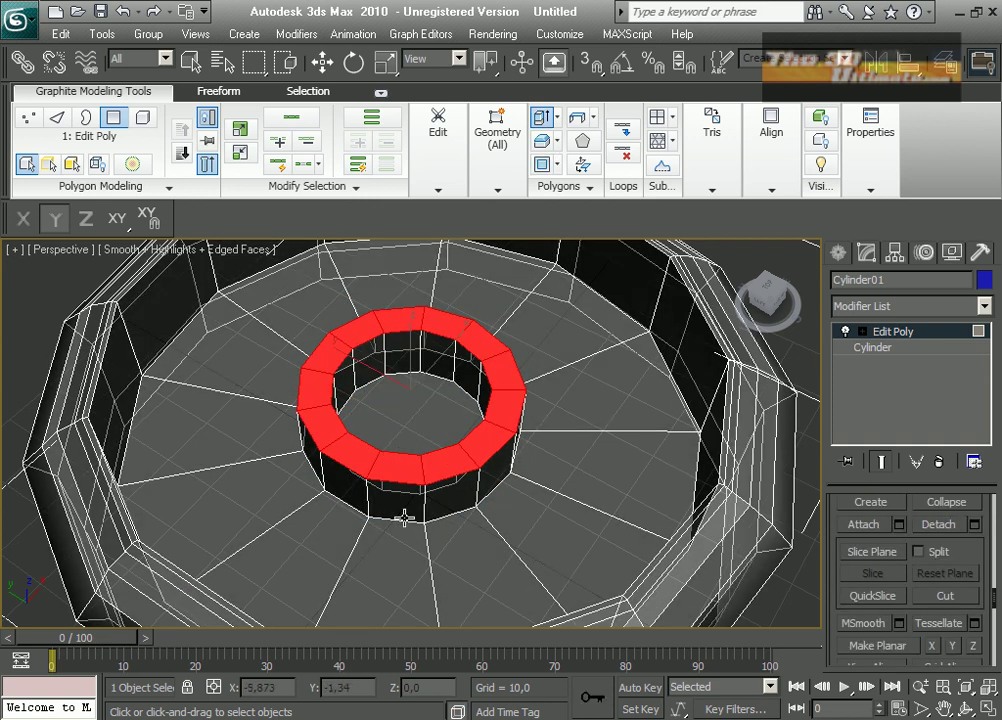
Select a front polygon on the collar's outer wall, growing the selection and shrinking it back
left_click(404, 505)
scroll(966, 624, "up", 8)
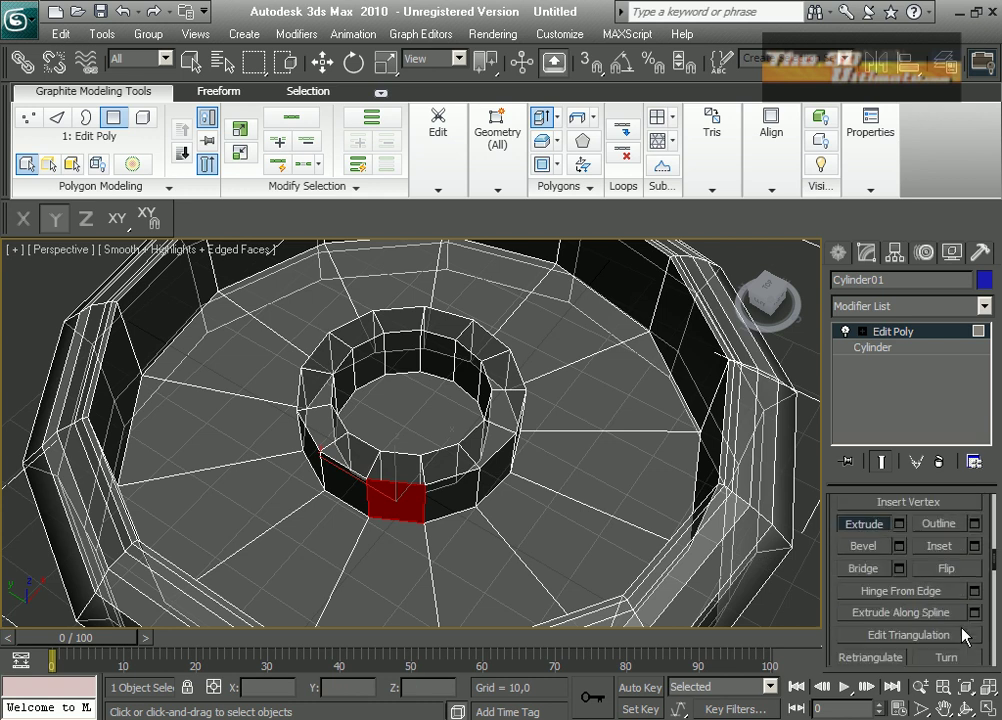
scroll(966, 634, "up", 5)
scroll(929, 633, "down", 3)
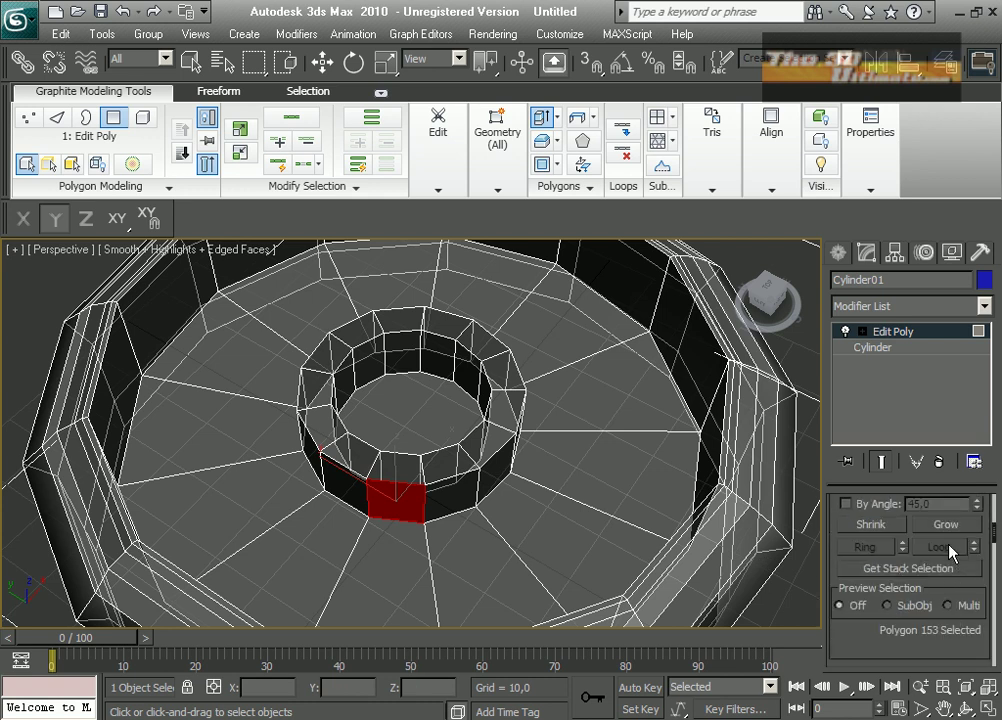
left_click(191, 63)
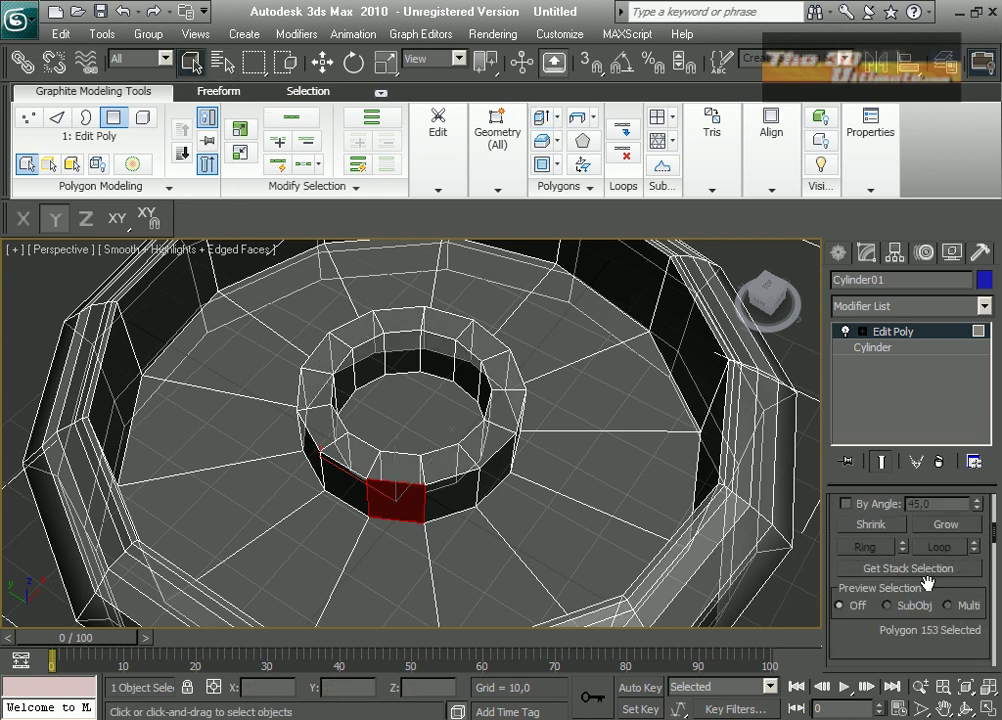
left_click(310, 92)
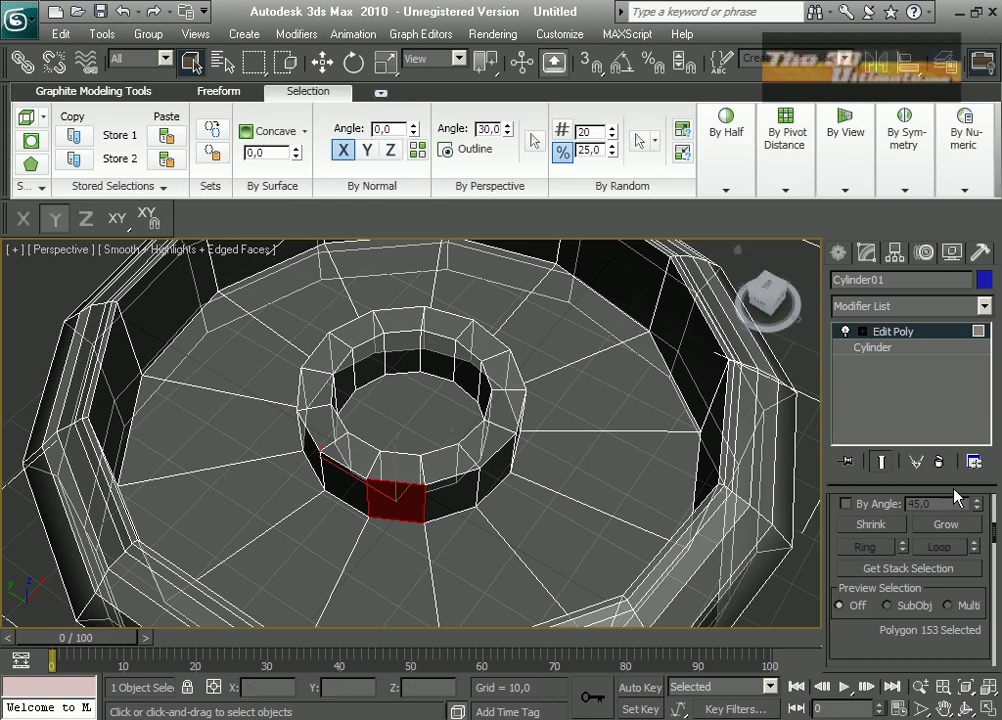
left_click(941, 528)
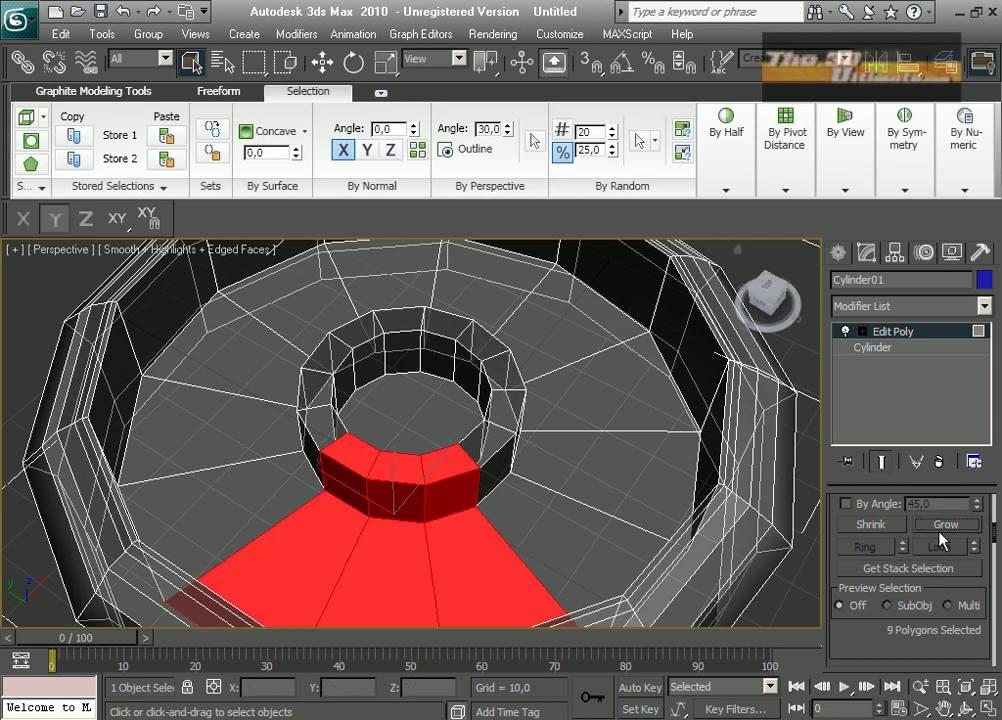
left_click(870, 524)
Add the remaining polygons around the collar's outer wall to the selection
left_click(464, 501, "ctrl")
left_click(491, 475, "ctrl")
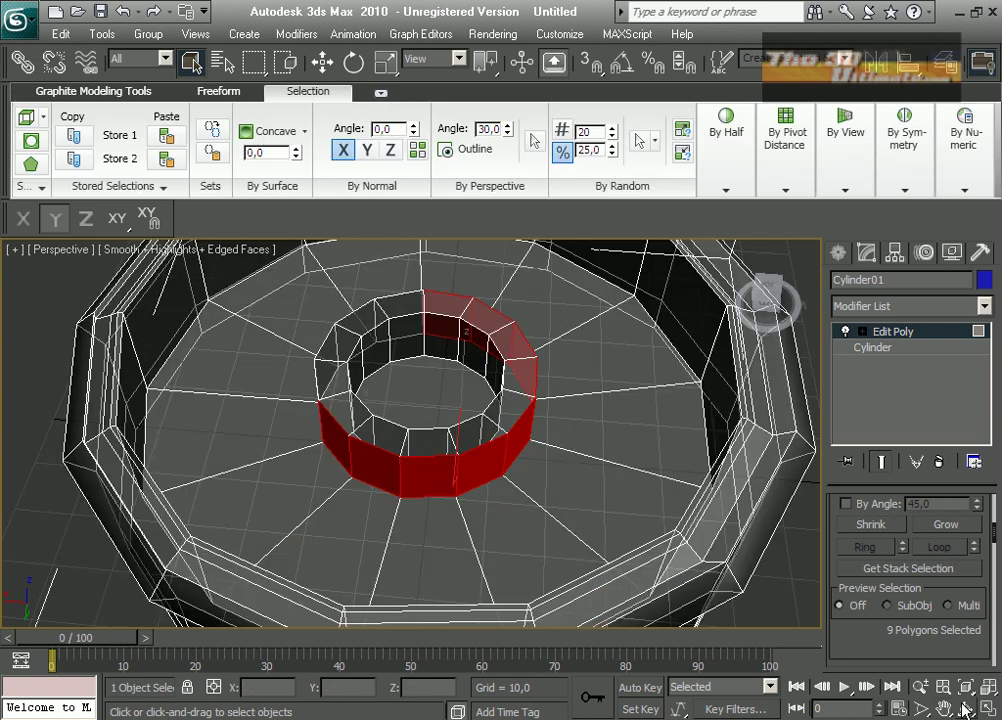
left_click(966, 708)
left_click_drag(454, 494, 648, 468)
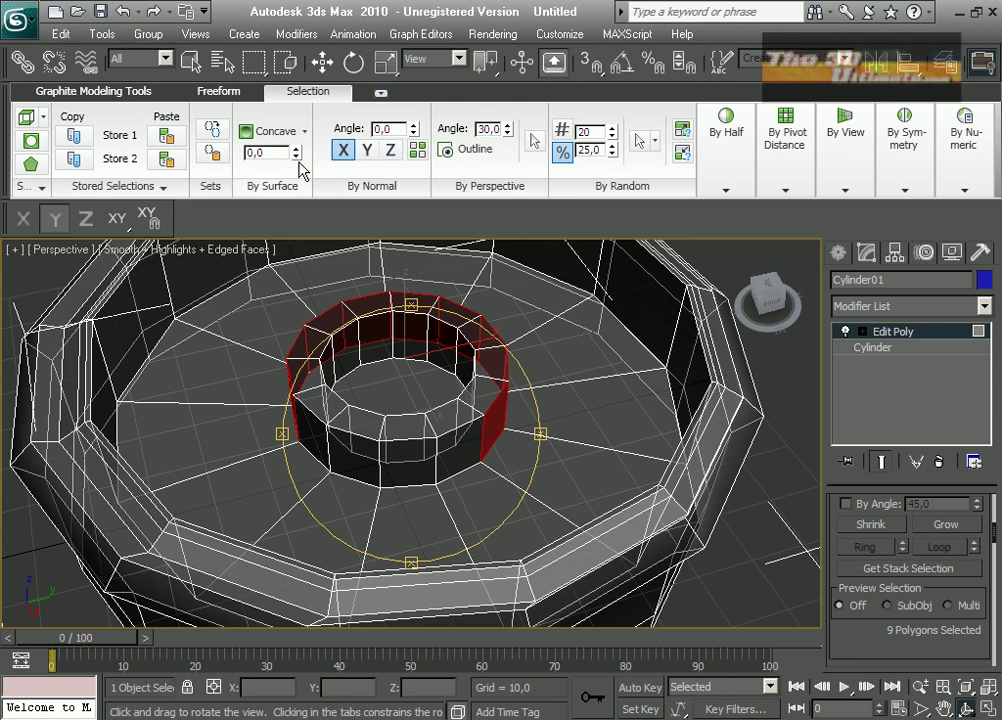
left_click(191, 63)
left_click(316, 441, "ctrl")
left_click(353, 458, "ctrl")
left_click(410, 462, "ctrl")
Tessellate the selected outer wall polygons of the collar
scroll(840, 610, "down", 10)
scroll(847, 573, "down", 5)
scroll(848, 572, "up", 3)
scroll(848, 572, "down", 5)
scroll(848, 571, "up", 4)
scroll(848, 573, "up", 8)
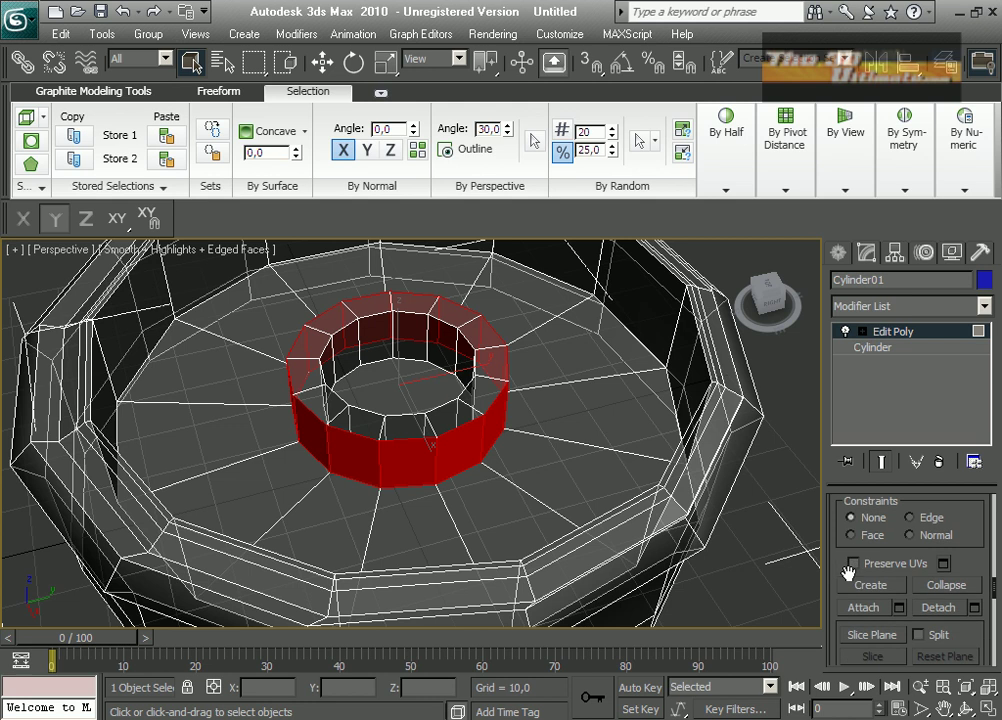
scroll(848, 583, "up", 3)
scroll(850, 580, "down", 6)
scroll(876, 600, "down", 5)
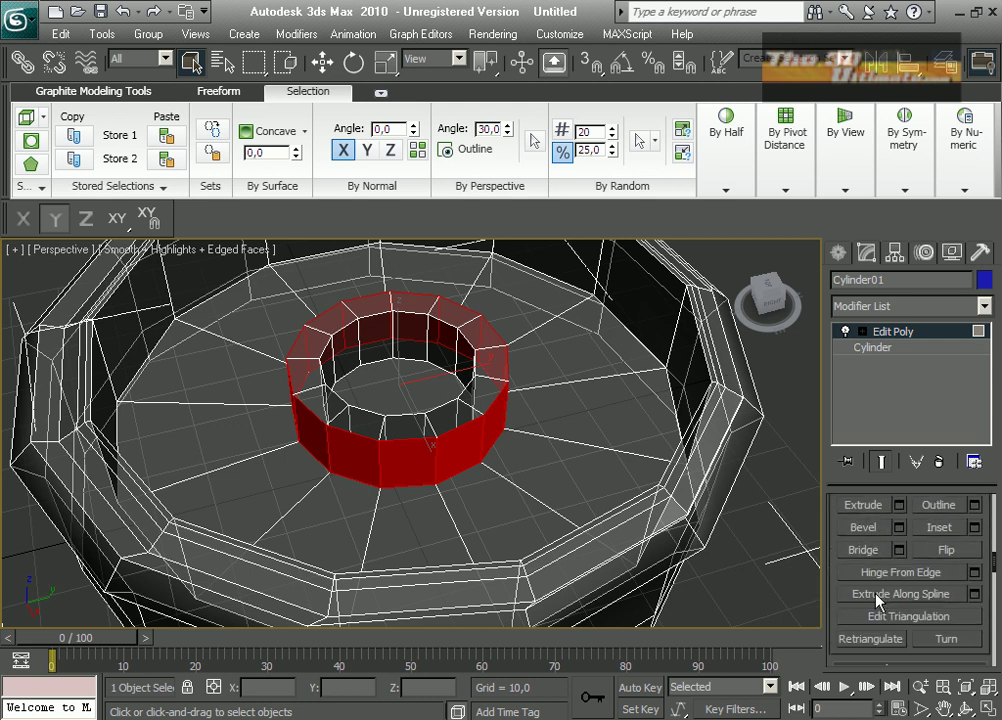
scroll(945, 640, "down", 3)
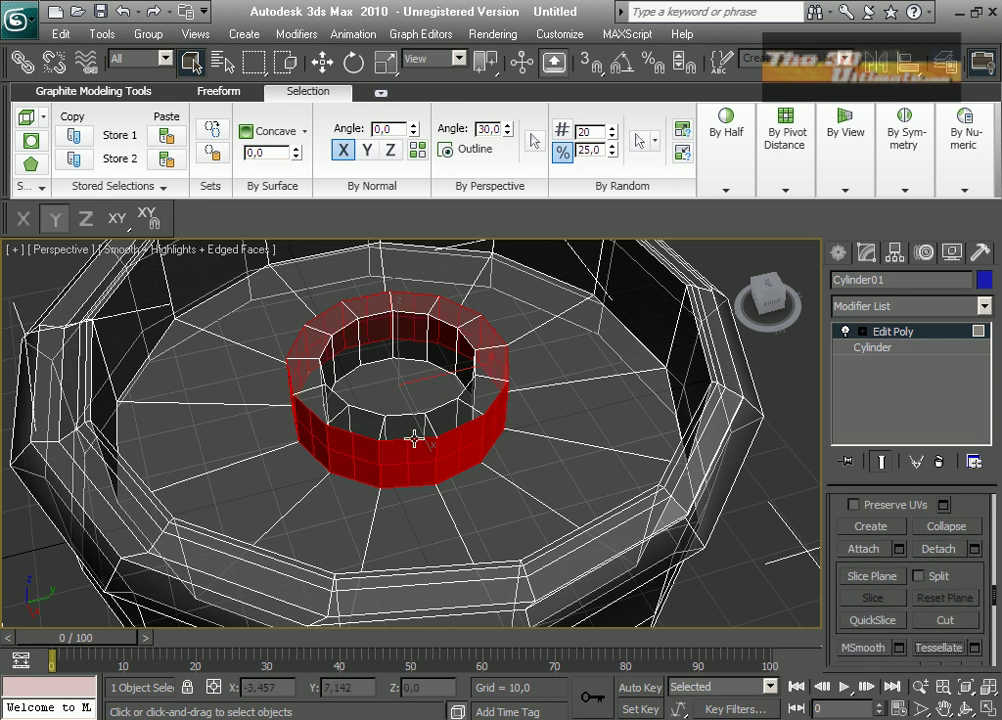
At edge level, pick the two stacked vertical edges in the middle of one collar wall panel
key("2")
left_click(405, 470)
left_click(407, 454, "ctrl")
left_click(400, 460)
left_click(407, 453)
left_click(408, 476, "ctrl")
left_click(967, 712)
left_click_drag(468, 520, 506, 503)
scroll(506, 503, "up", 5)
scroll(521, 511, "down", 2)
left_click(191, 62)
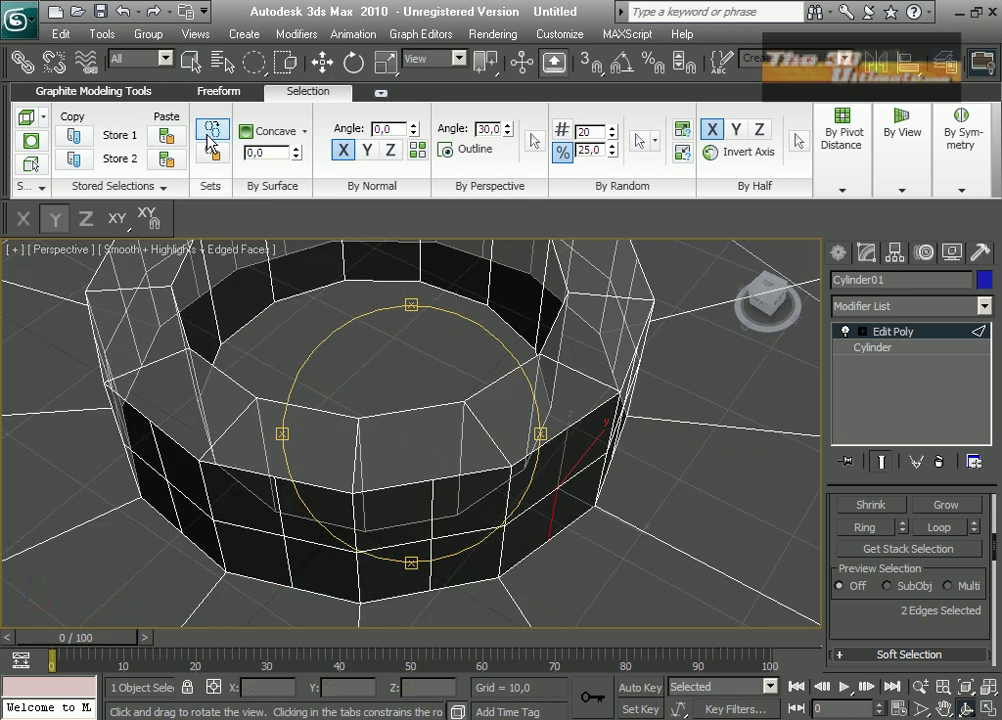
Extend the pair of stacked edges with Ring to every vertical edge around the collar's outer wall
left_click(674, 480)
left_click(565, 460)
left_click(557, 503, "ctrl")
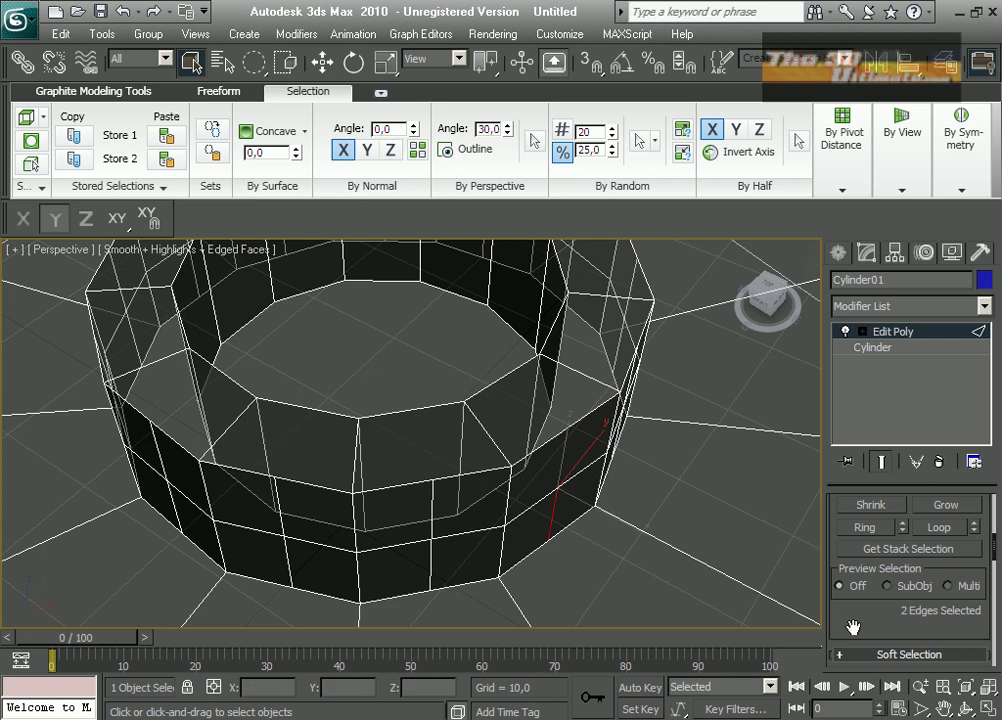
scroll(852, 647, "up", 8)
scroll(852, 647, "down", 3)
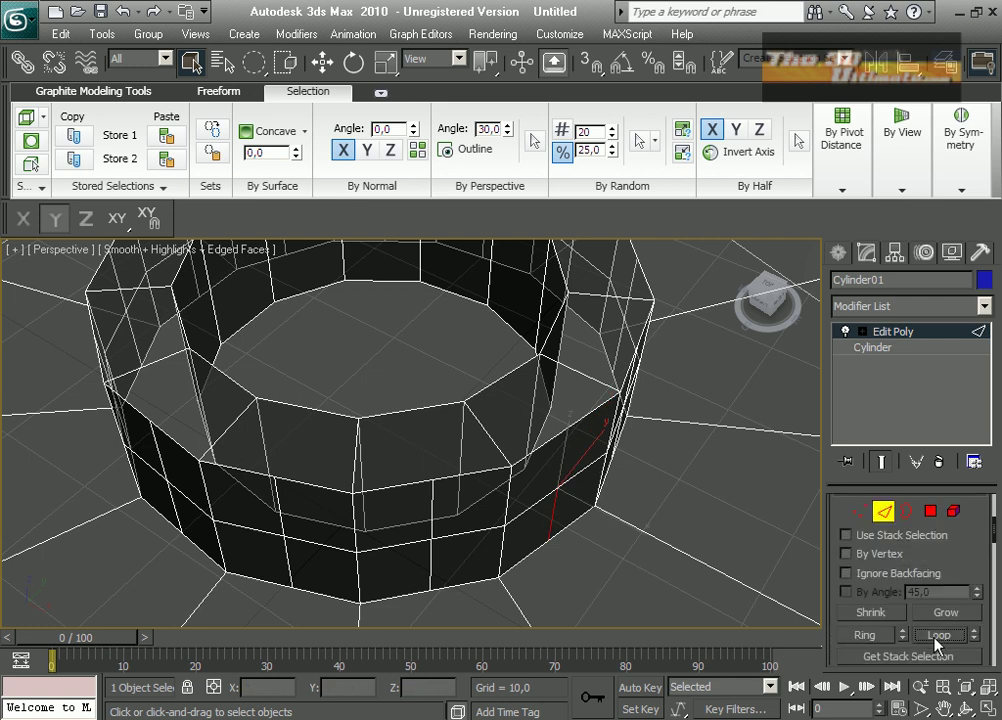
left_click(884, 637)
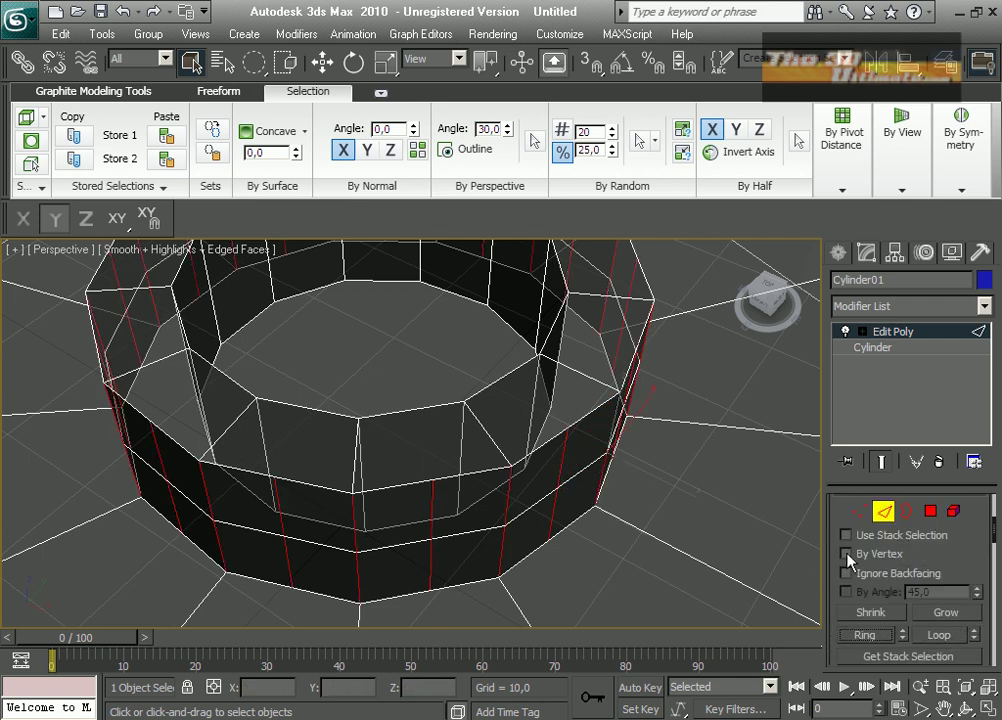
Chamfer the ringed vertical edges so narrow strips separate the wide panels of the collar wall
left_click(965, 708)
mouse_move(577, 510)
left_mouse_down()
mouse_move(530, 425)
mouse_move(394, 461)
mouse_move(398, 472)
left_mouse_up()
right_click(394, 461)
right_click(393, 465)
left_click(362, 575)
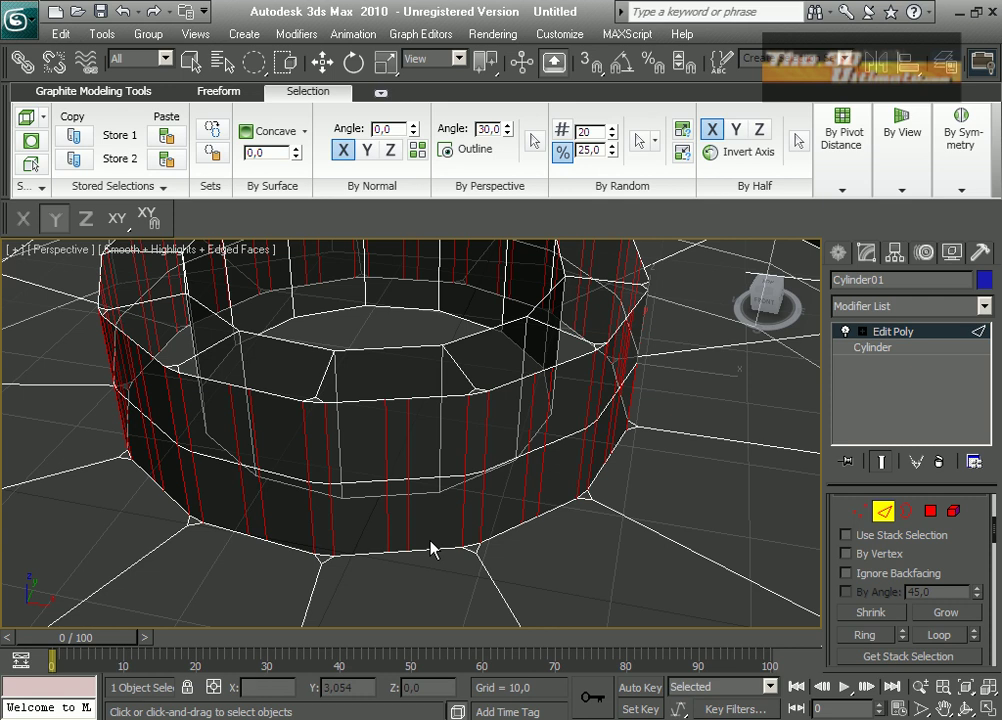
At polygon level, select both rows of four adjacent wide panels on the collar's outer wall, skipping the narrow strips
left_click(931, 511)
left_click(425, 436)
left_click(429, 519, "ctrl")
left_click(355, 440, "ctrl")
left_click(355, 527, "ctrl")
left_click(514, 430, "ctrl")
left_click(508, 495, "ctrl")
left_click(561, 481, "ctrl")
left_click(566, 415, "ctrl")
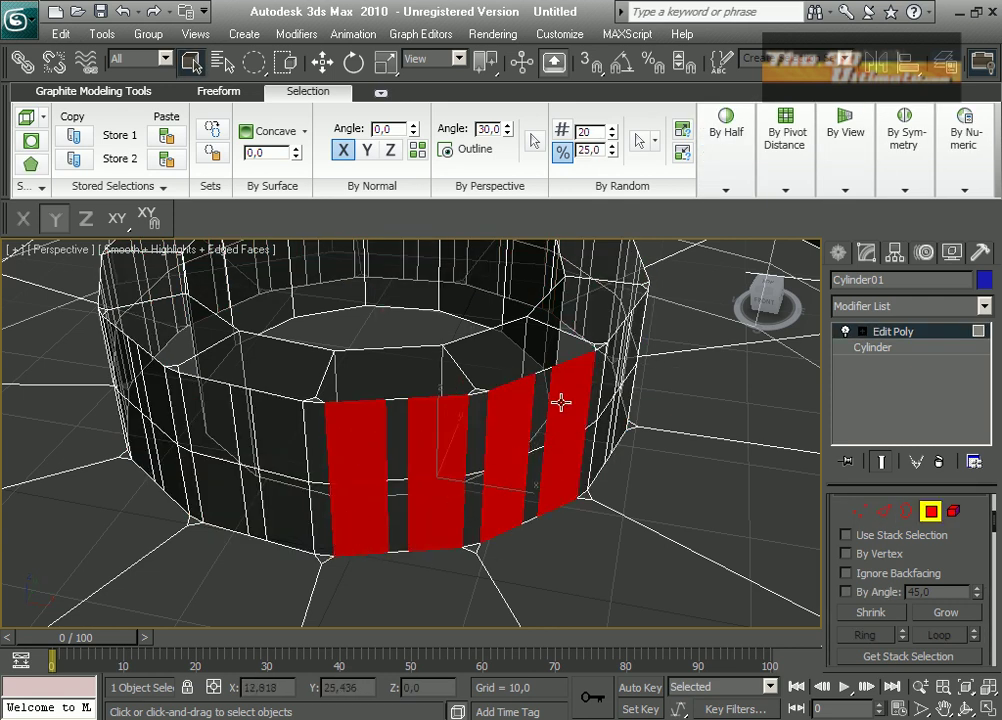
Continue the selection around the collar with both rows of the next four wide panels, leaving out the narrow strips
left_click(272, 464, "ctrl")
left_click(276, 509, "ctrl")
left_click(209, 405, "ctrl")
left_click(212, 498, "ctrl")
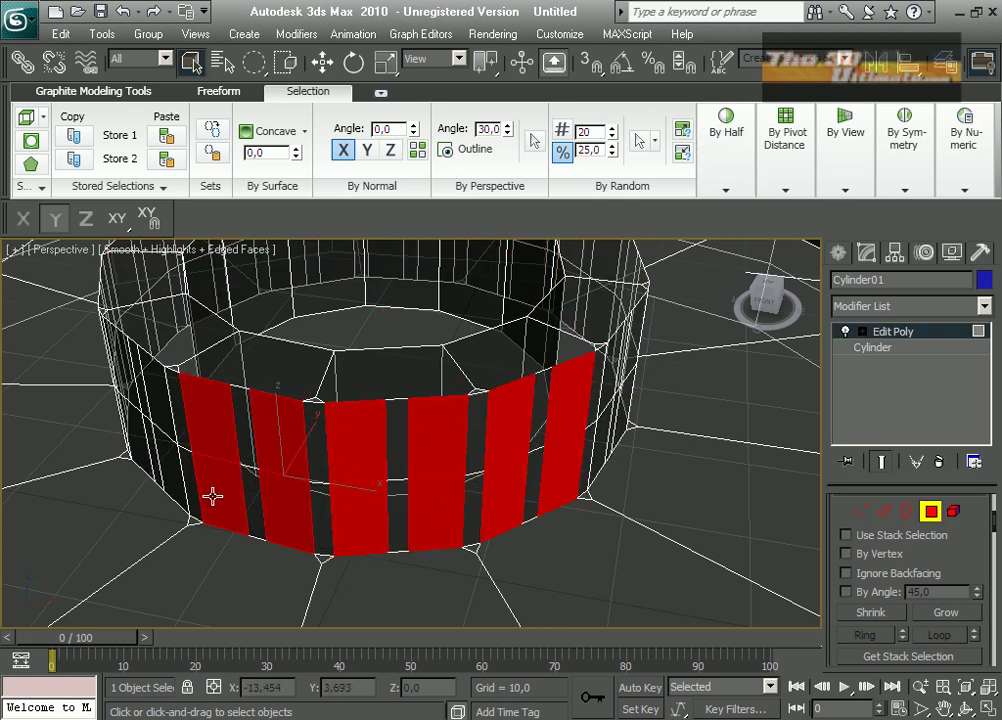
middle_click_drag(332, 463, 237, 423, "alt")
left_click(237, 423, "ctrl")
left_click(188, 391, "ctrl")
left_click(196, 468, "ctrl")
left_click(231, 479, "ctrl")
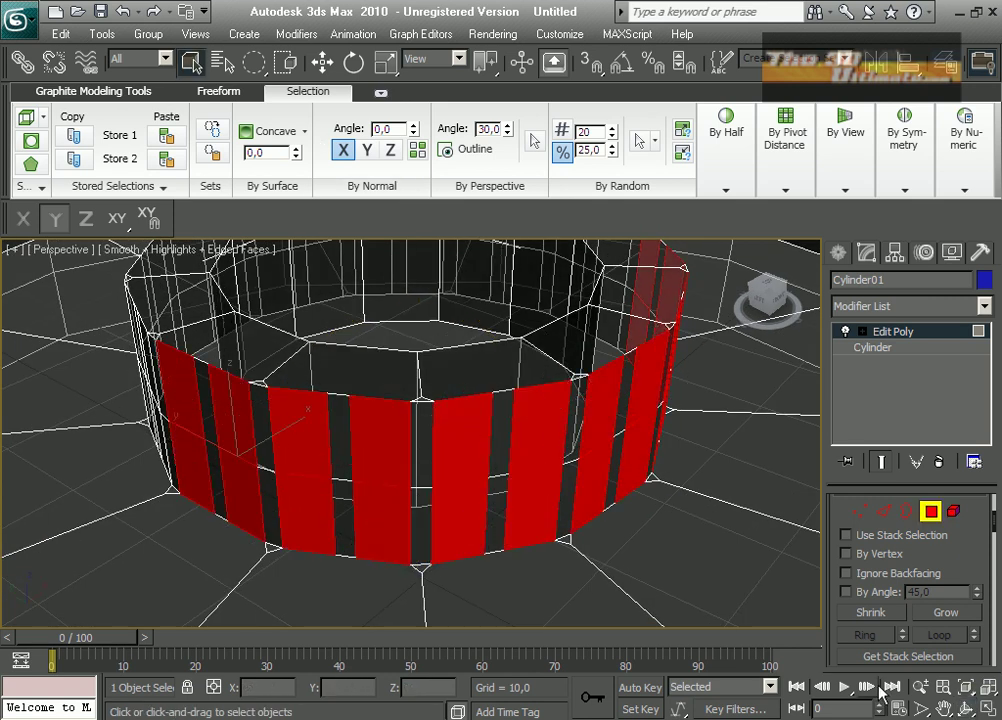
Orbit to the unselected side of the collar and add both rows of four more wide panels to the selection
left_click(965, 708)
middle_click_drag(560, 540, 565, 478, "alt")
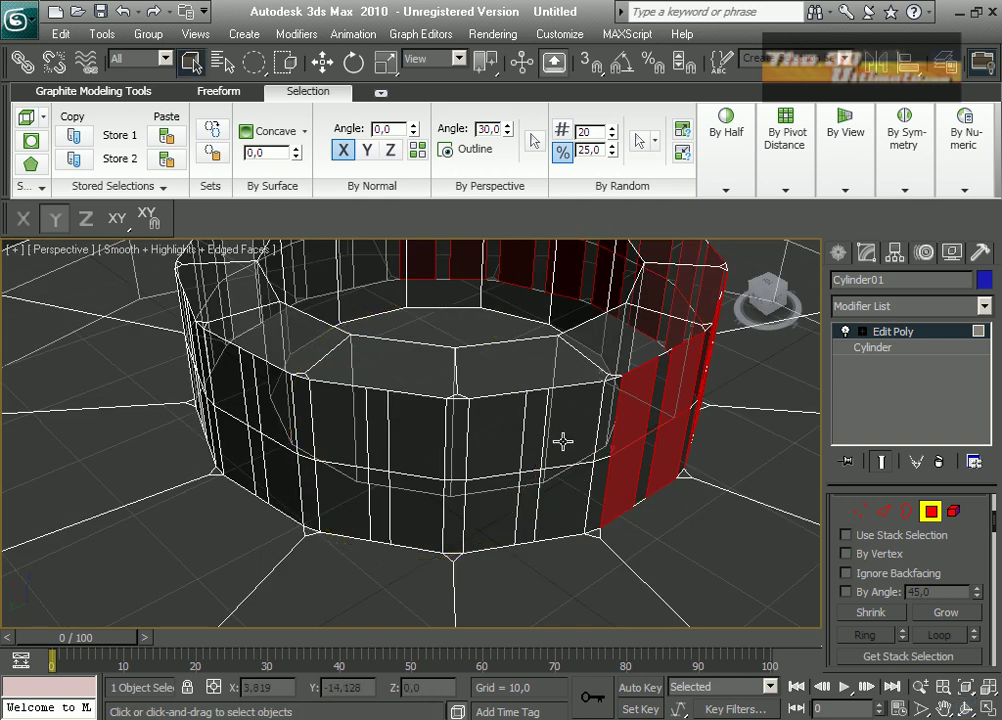
left_click(567, 433, "ctrl")
left_click(560, 495, "ctrl")
left_click(507, 452, "ctrl")
left_click(491, 508, "ctrl")
left_click(402, 429, "ctrl")
left_click(345, 428, "ctrl")
left_click(347, 500, "ctrl")
left_click(424, 518, "ctrl")
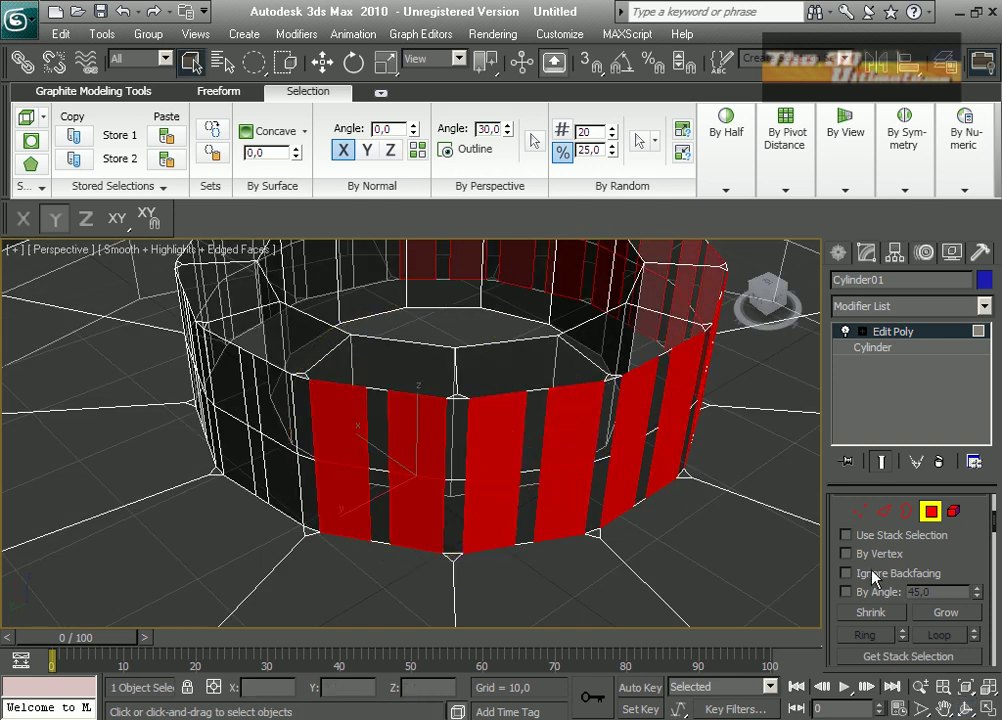
Add the last unselected wide panels so the selection runs all the way around the collar's outer wall
middle_click_drag(640, 500, 356, 406, "alt")
left_click(356, 406, "ctrl")
left_click(293, 385, "ctrl")
left_click(365, 466, "ctrl")
left_click(308, 464, "ctrl")
left_click(238, 354, "ctrl")
left_click(202, 345, "ctrl")
left_click(245, 422, "ctrl")
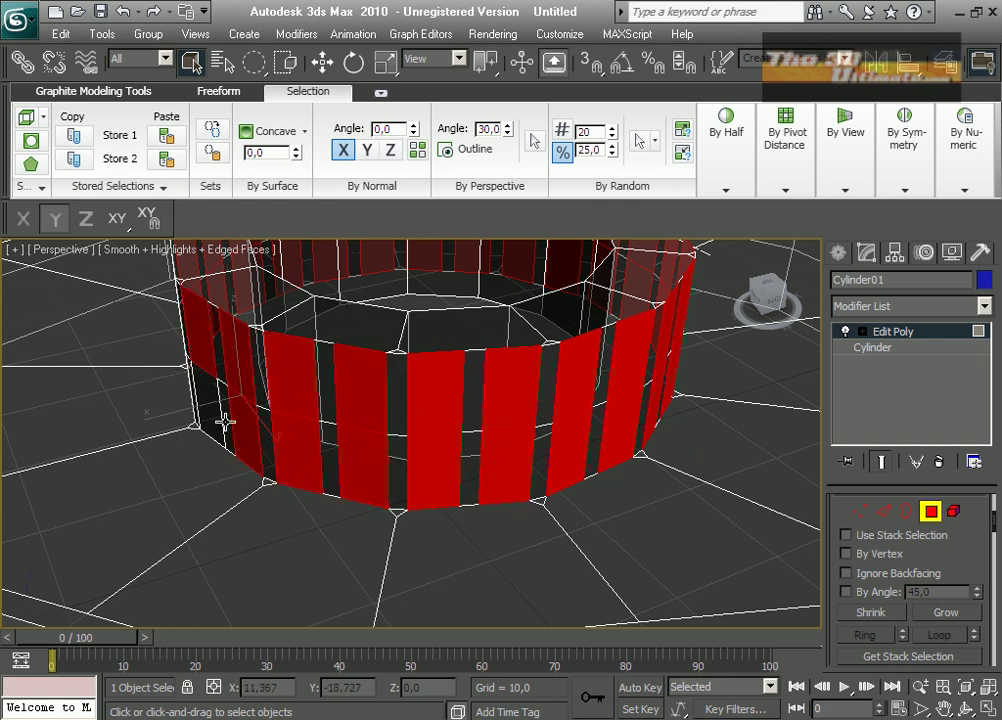
middle_click_drag(345, 420, 376, 443, "alt")
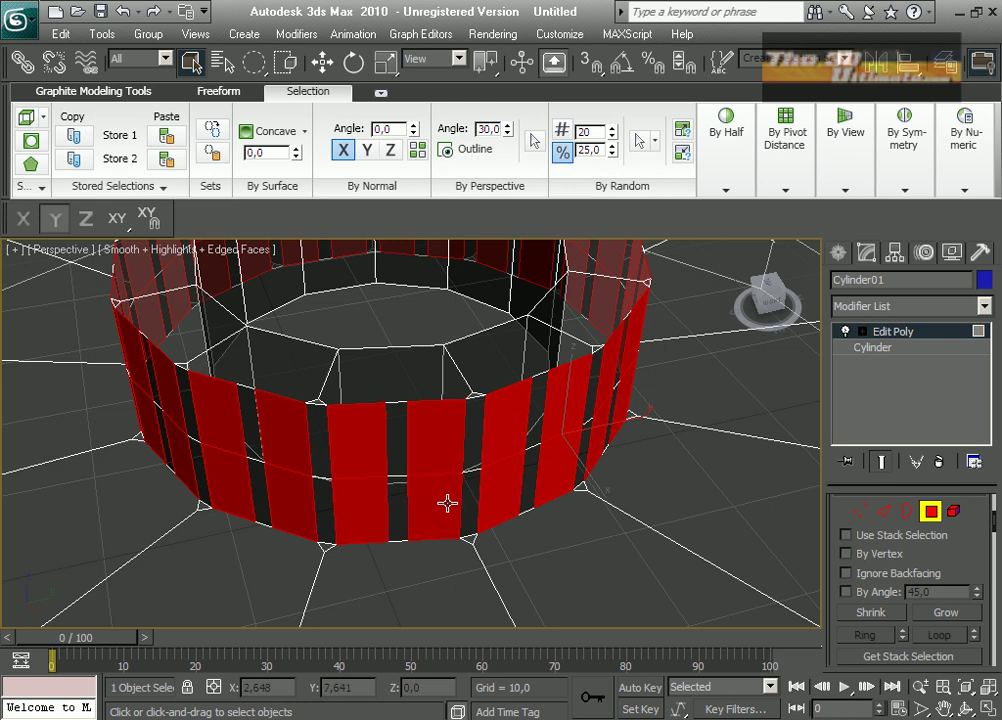
Try to extrude the selected wide panels outward into radial spokes, and undo the extrusion
scroll(436, 499, "down", 5)
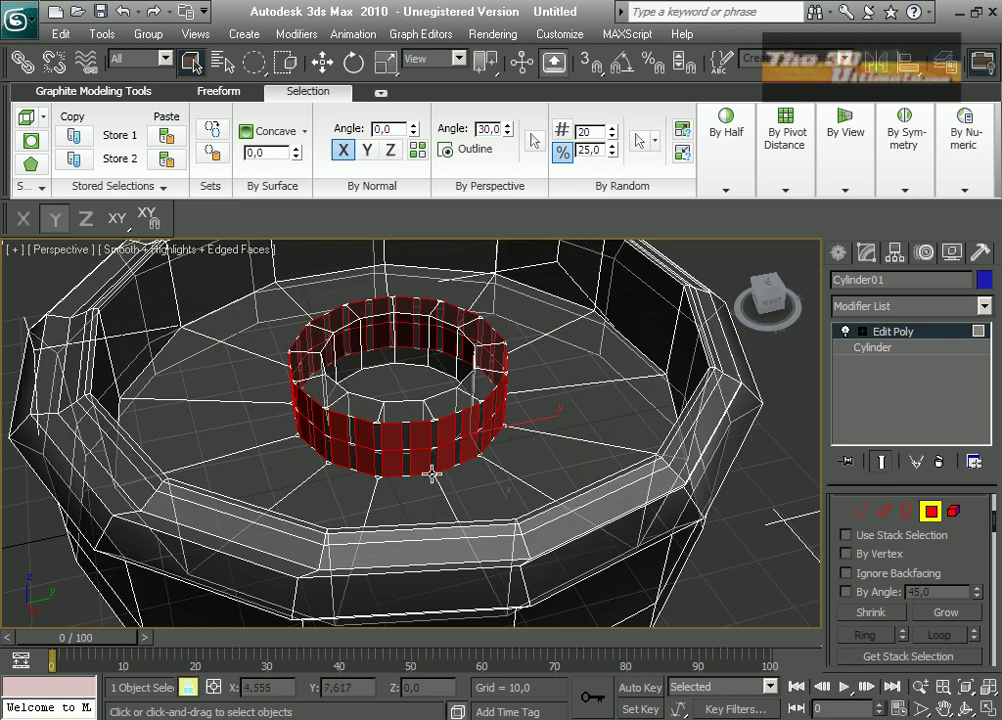
right_click(425, 467)
left_click(388, 514)
mouse_move(418, 467)
left_mouse_down()
mouse_move(420, 383)
mouse_move(407, 355)
mouse_move(388, 379)
left_mouse_up()
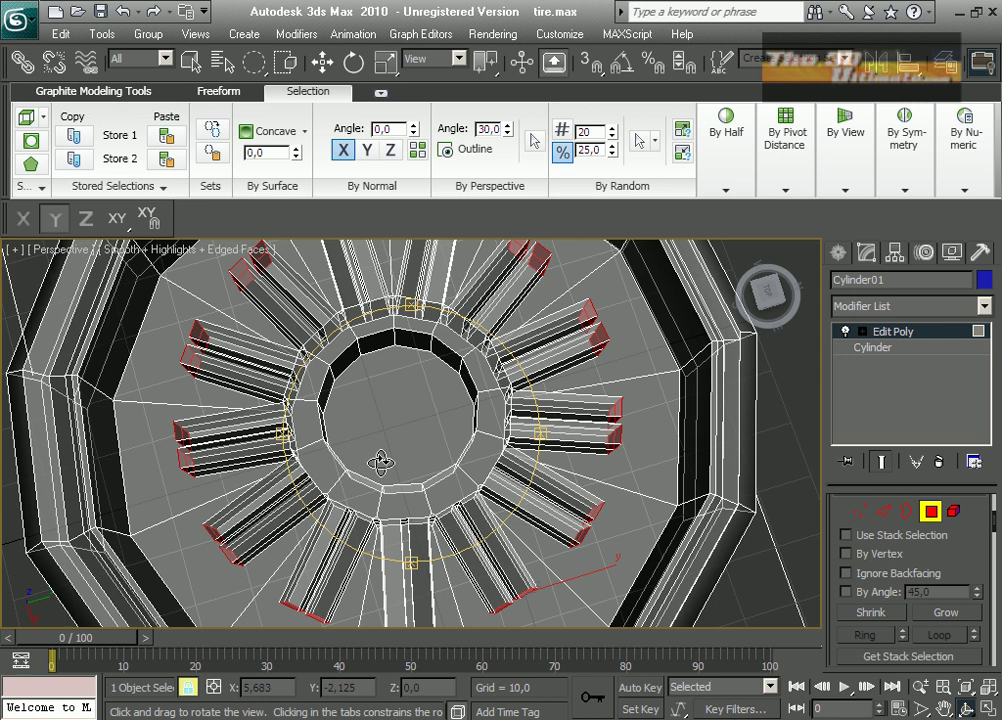
middle_click_drag(385, 459, 389, 422, "alt")
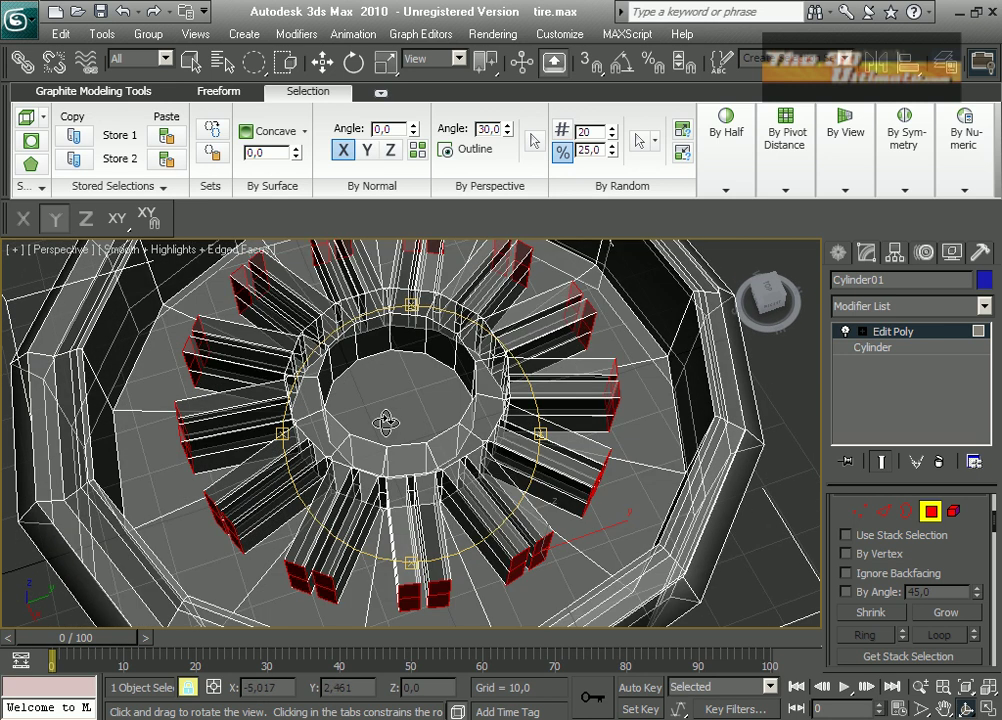
key("ctrl+z")
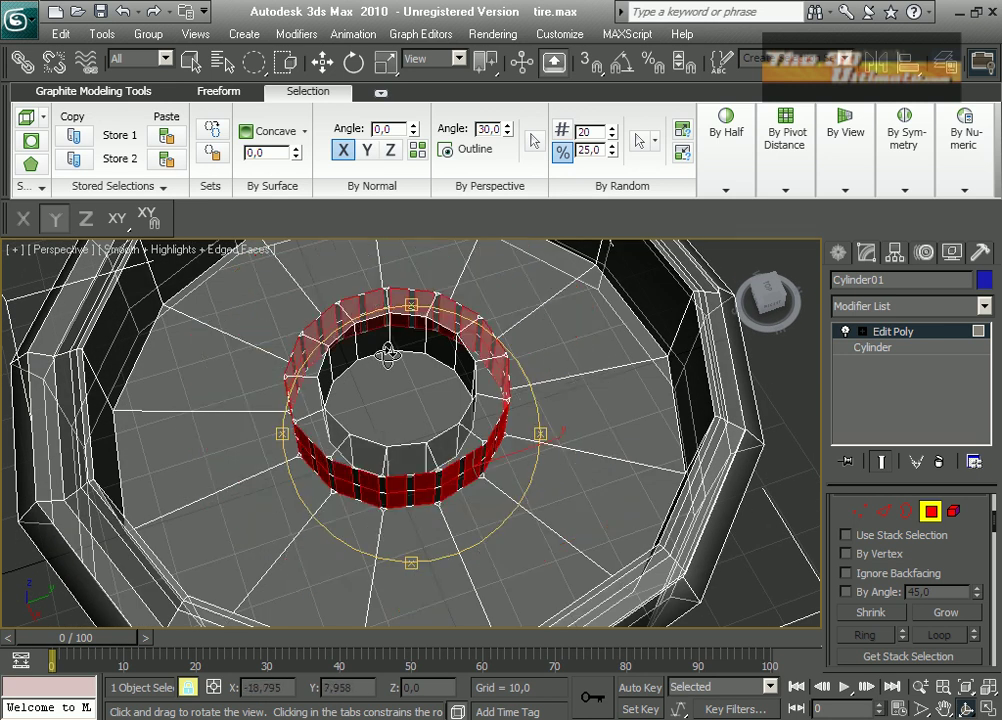
Switch to vertex level close to the collar wall and turn on Ignore Backfacing
left_click_drag(387, 436, 394, 470)
scroll(394, 470, "up", 5)
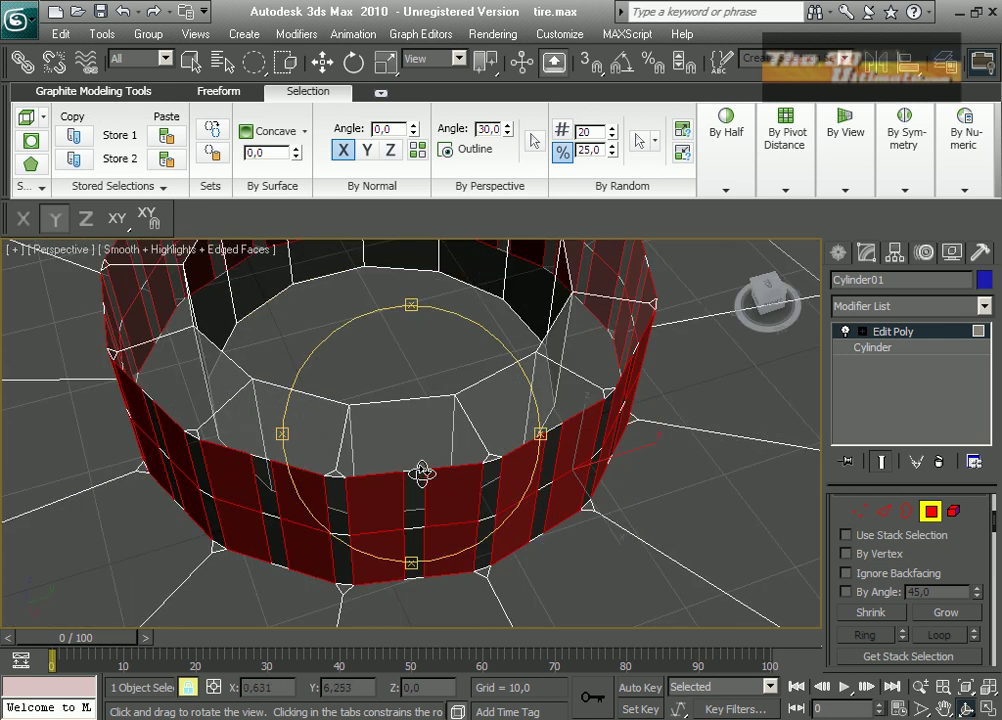
key("1")
key("q")
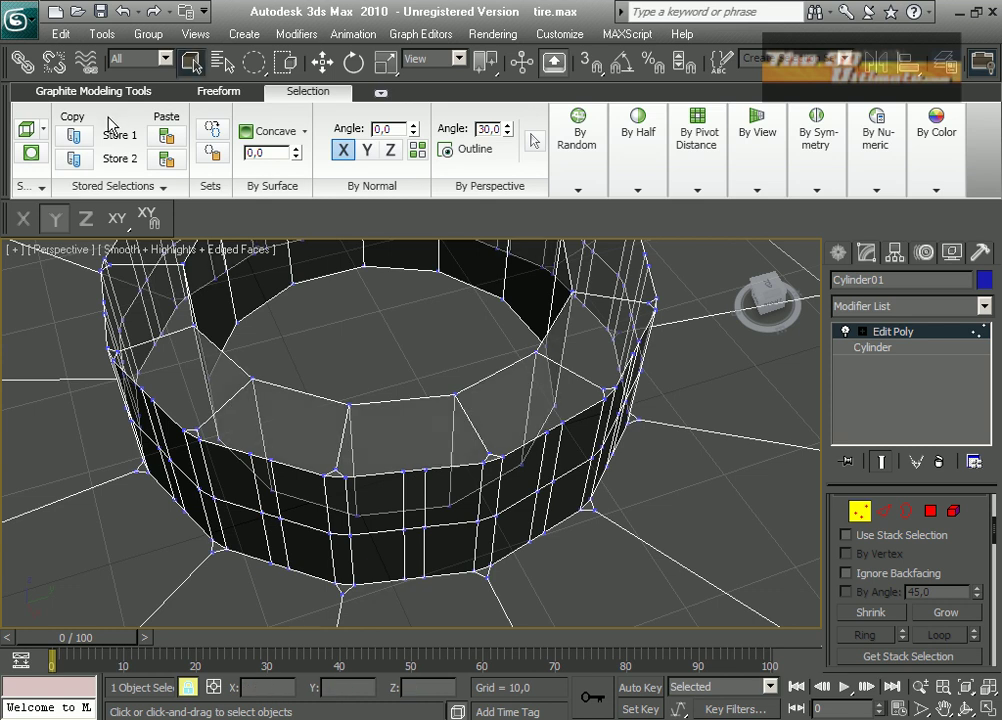
middle_click_drag(297, 482, 452, 490)
scroll(452, 490, "up", 3)
middle_click_drag(345, 510, 425, 467)
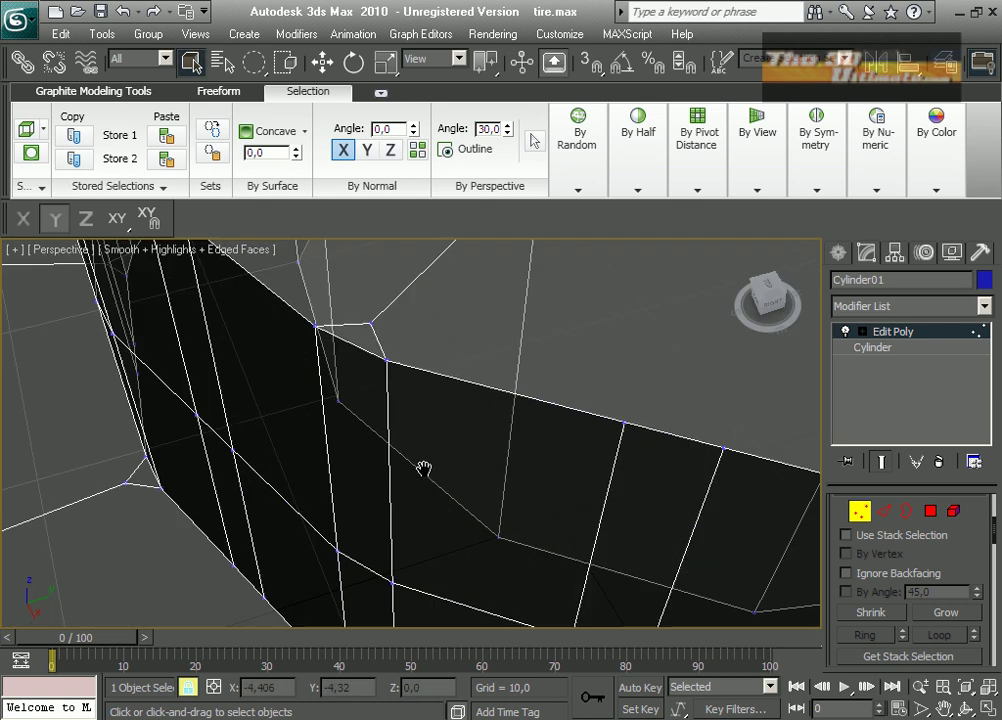
scroll(425, 467, "down", 2)
left_click(847, 573)
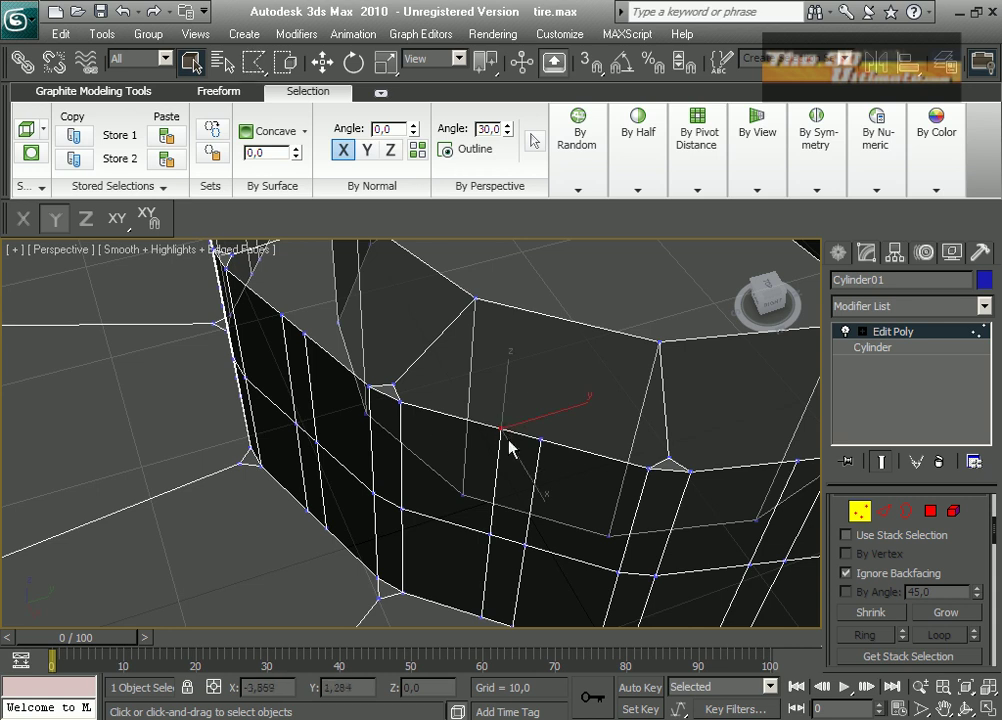
Set a rectangular selection region and scale the two top vertices of a mid-panel narrow strip apart
left_click_drag(259, 70, 256, 64)
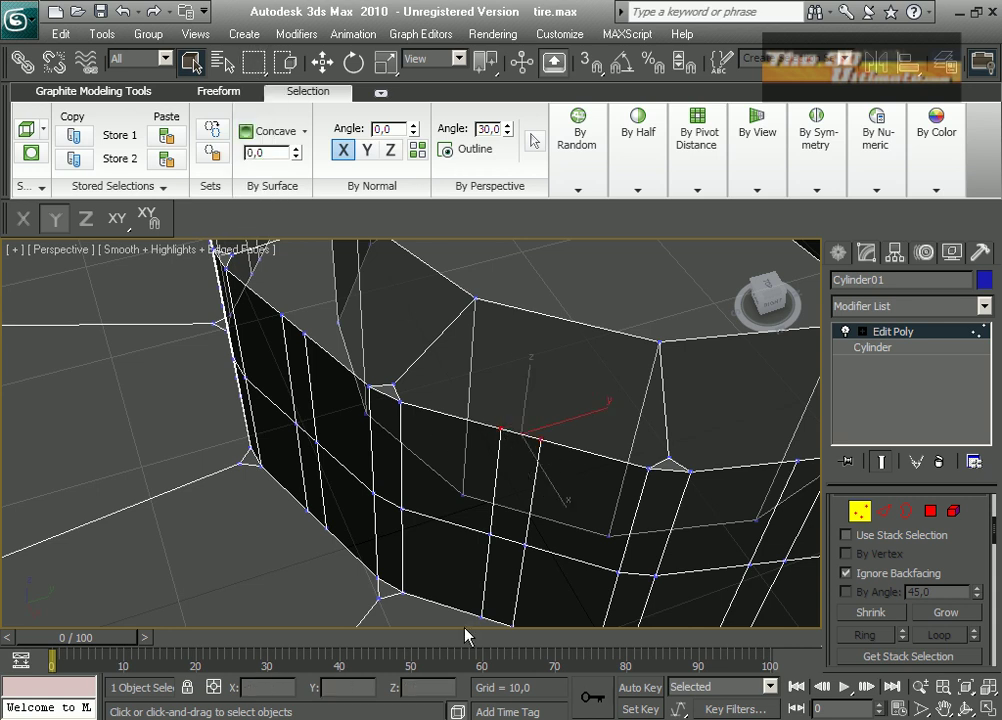
left_click(385, 62)
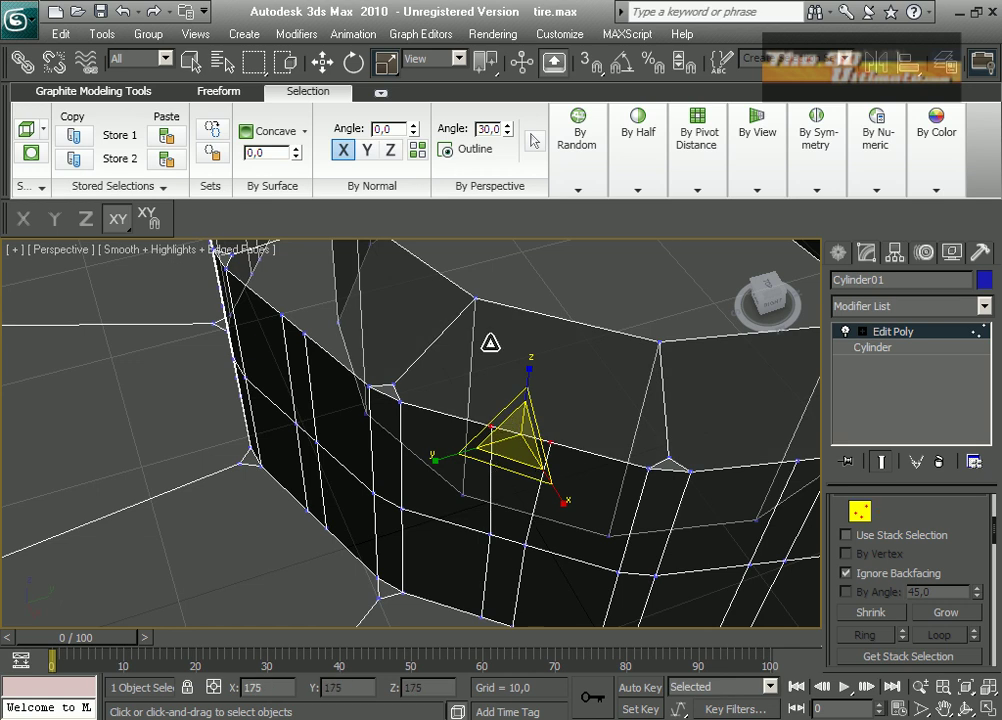
left_click_drag(467, 291, 423, 228)
Select the same strip's two bottom vertices and scale them apart, undoing the unsuitable tries
middle_click_drag(377, 446, 369, 535)
left_click_drag(425, 568, 364, 502, "ctrl")
key("ctrl+z")
left_click_drag(391, 448, 391, 405)
key("ctrl+z")
left_click_drag(391, 459, 380, 447)
left_click_drag(362, 496, 418, 559)
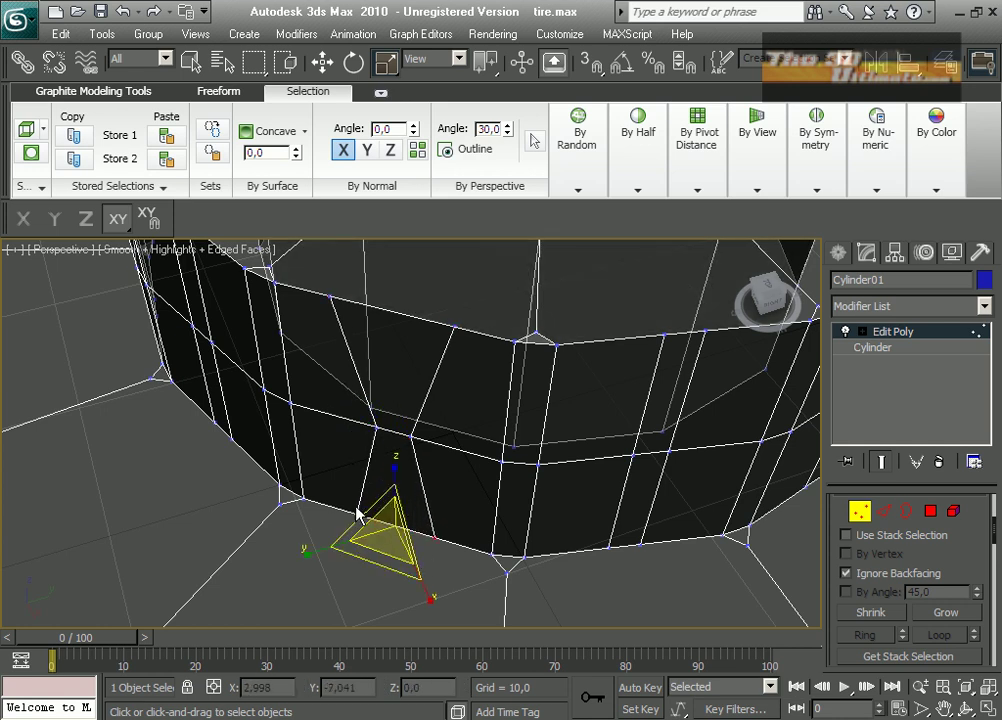
Select the two top vertices of the neighbouring panel's middle strip and scale them apart
middle_click_drag(470, 519, 353, 497, "alt")
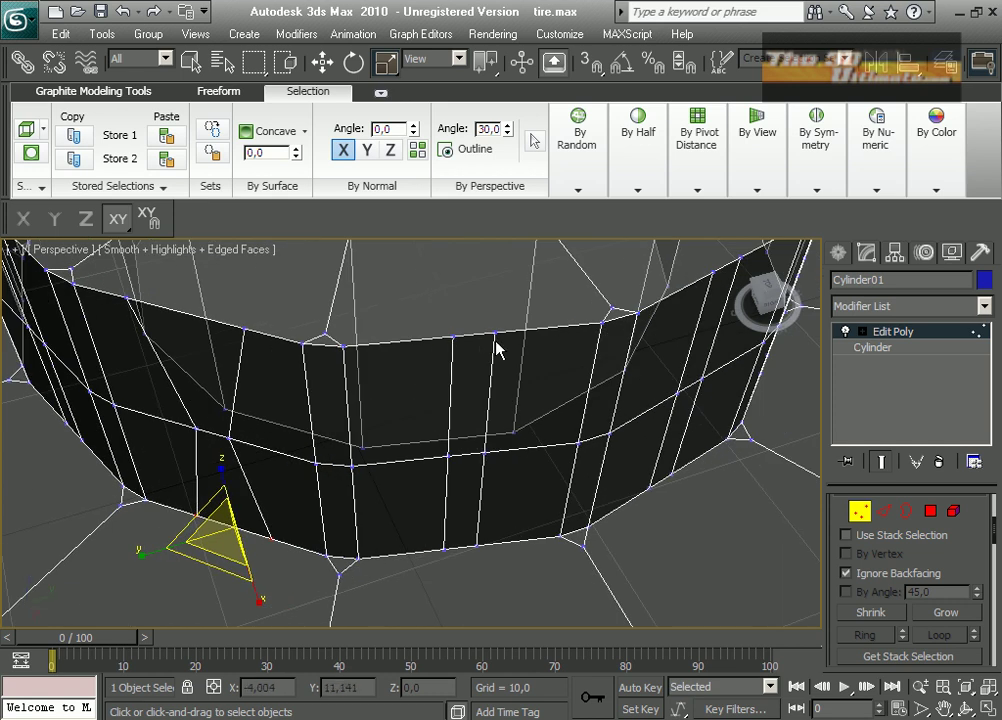
left_click(452, 334)
left_click(495, 332, "ctrl")
left_click_drag(467, 349, 465, 108)
Select the two bottom vertices of the same panel's middle strip and scale them apart
left_click(445, 548)
left_click(476, 546, "ctrl")
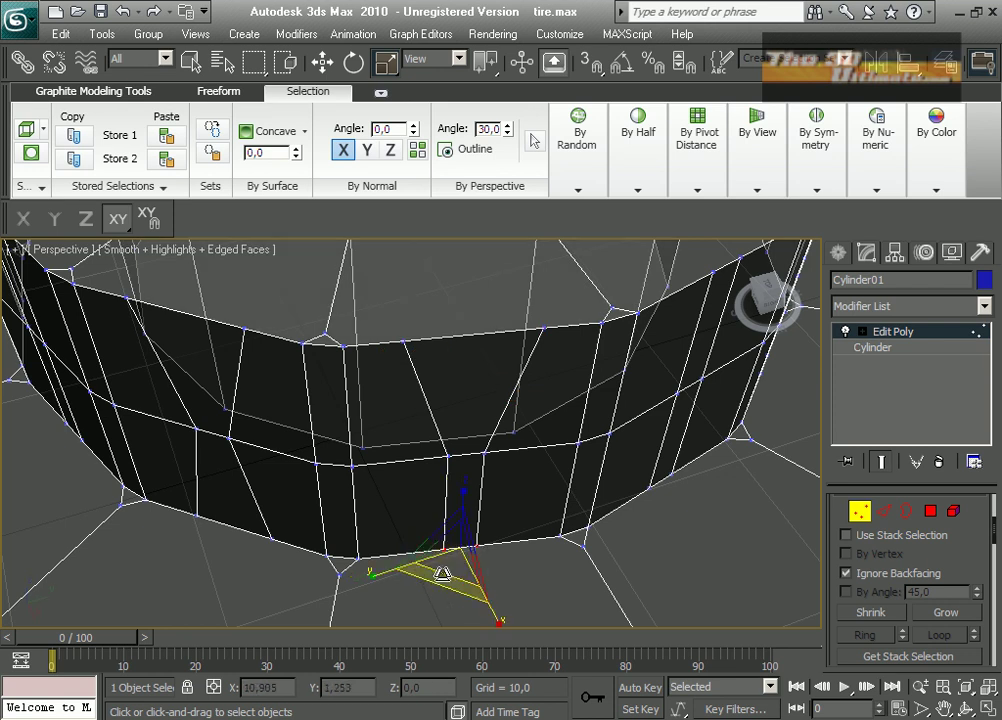
left_click_drag(443, 575, 446, 719)
Scale apart the top vertex pair and the bottom vertex pair of the next wall panel's middle strip
middle_click_drag(438, 540, 281, 565)
left_click(515, 285)
left_click(546, 271, "ctrl")
left_click_drag(526, 305, 437, 470)
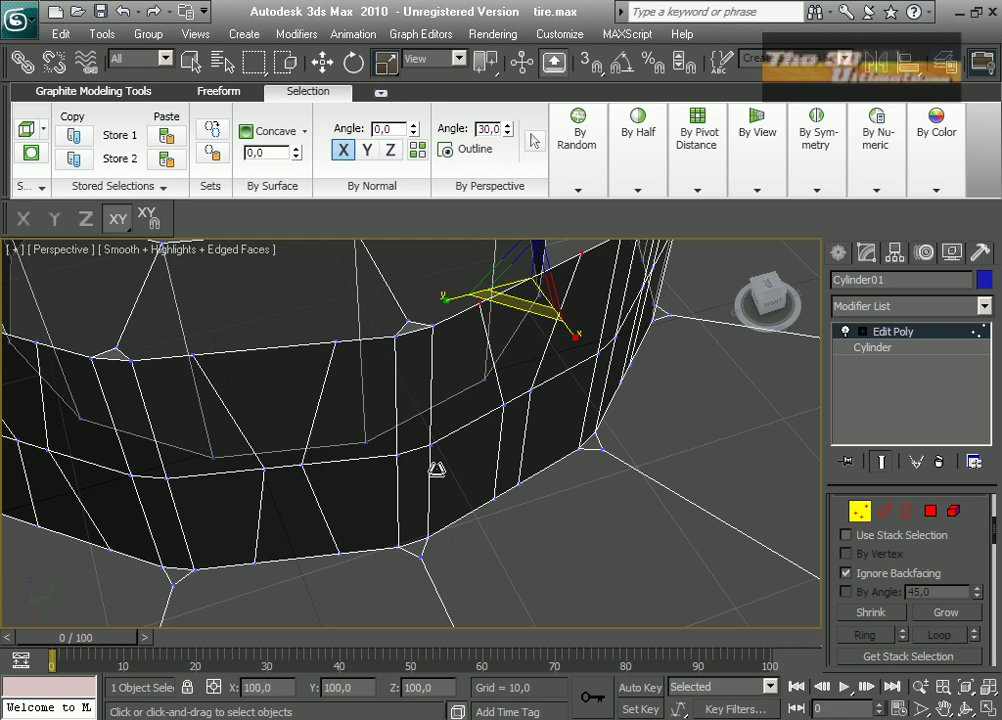
left_click(495, 498)
left_click(519, 485, "ctrl")
left_click_drag(494, 518, 494, 300)
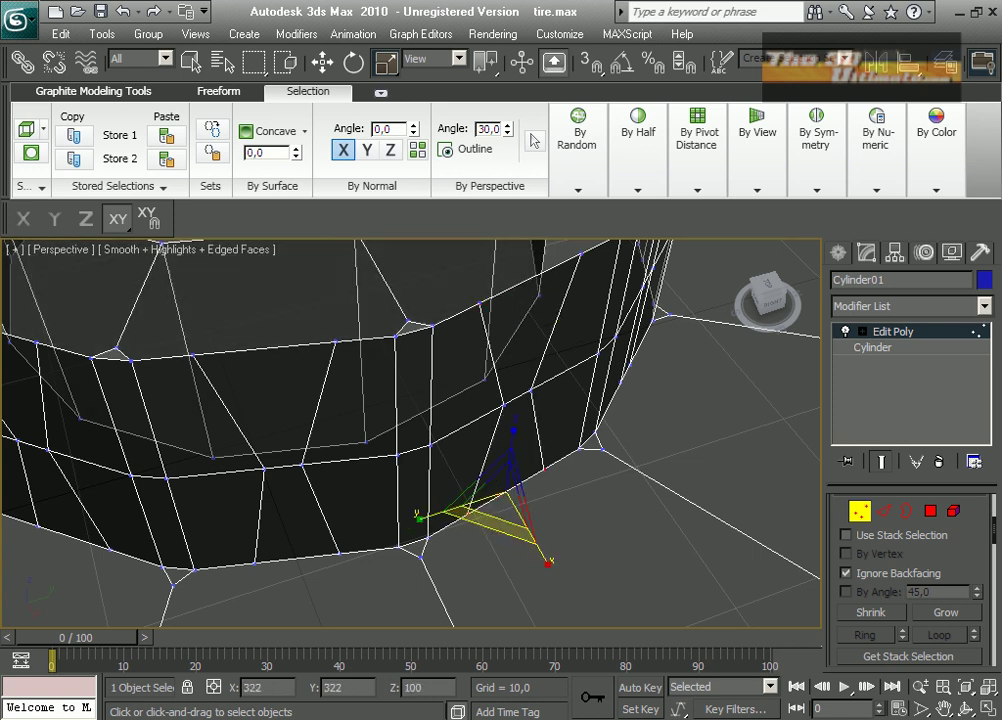
left_click_drag(462, 710, 462, 710)
Continue around the collar to the panel between its right and back sides, spreading the middle strip's top and bottom vertex pairs by scaling
middle_click_drag(378, 442, 478, 450)
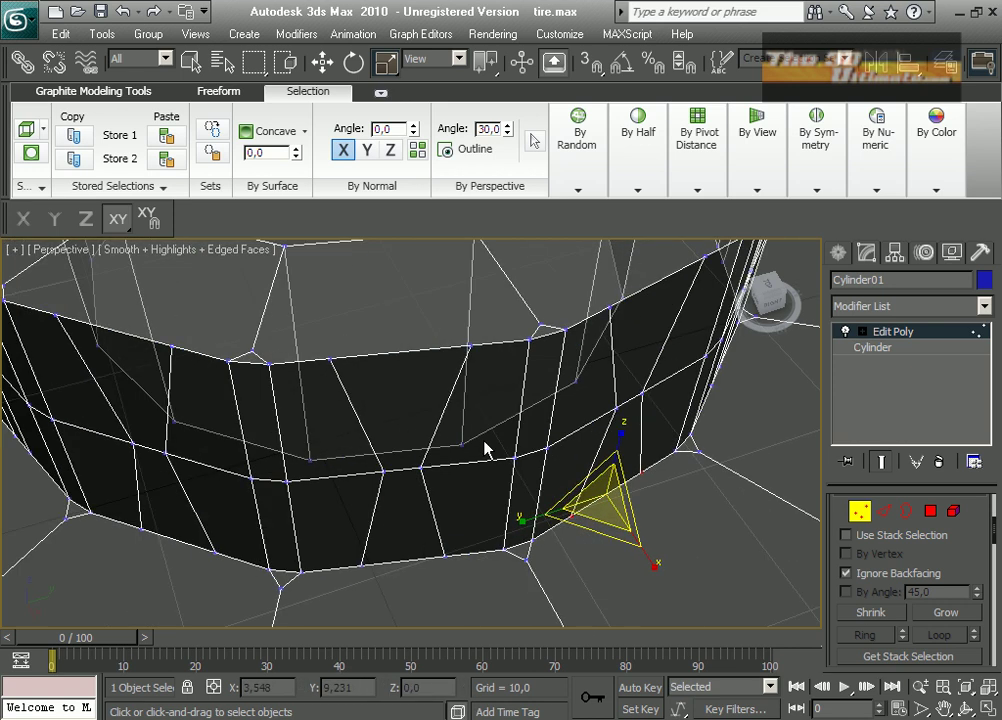
scroll(478, 450, "down", 2)
left_click(966, 708)
left_click_drag(522, 530, 411, 500)
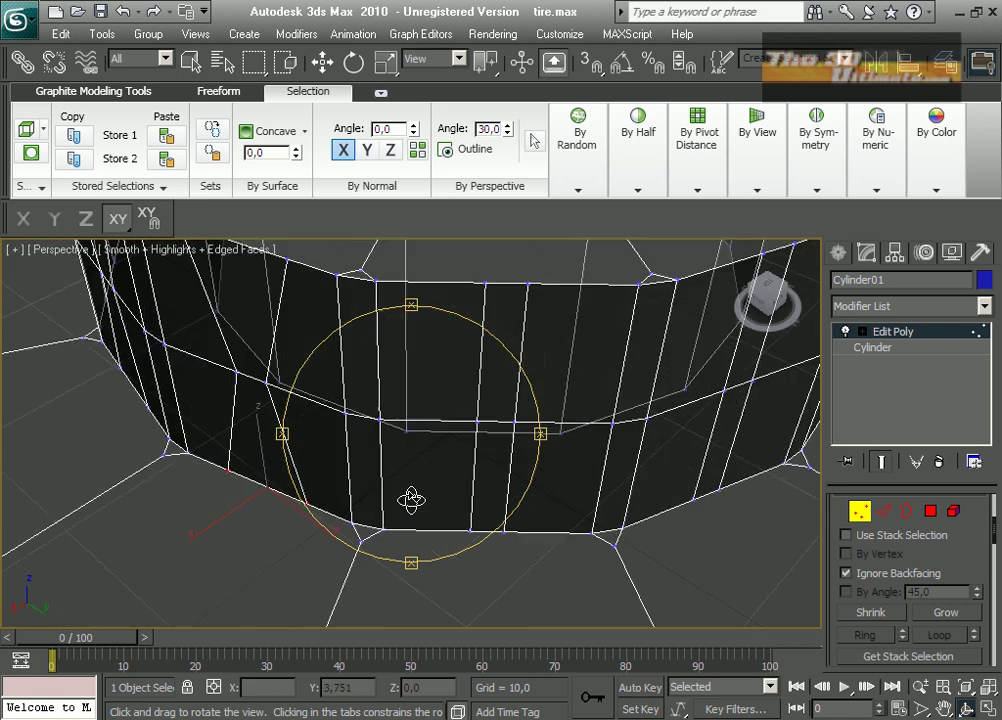
right_click(488, 282)
left_click_drag(467, 273, 554, 477)
key("r")
left_click_drag(456, 514, 565, 649)
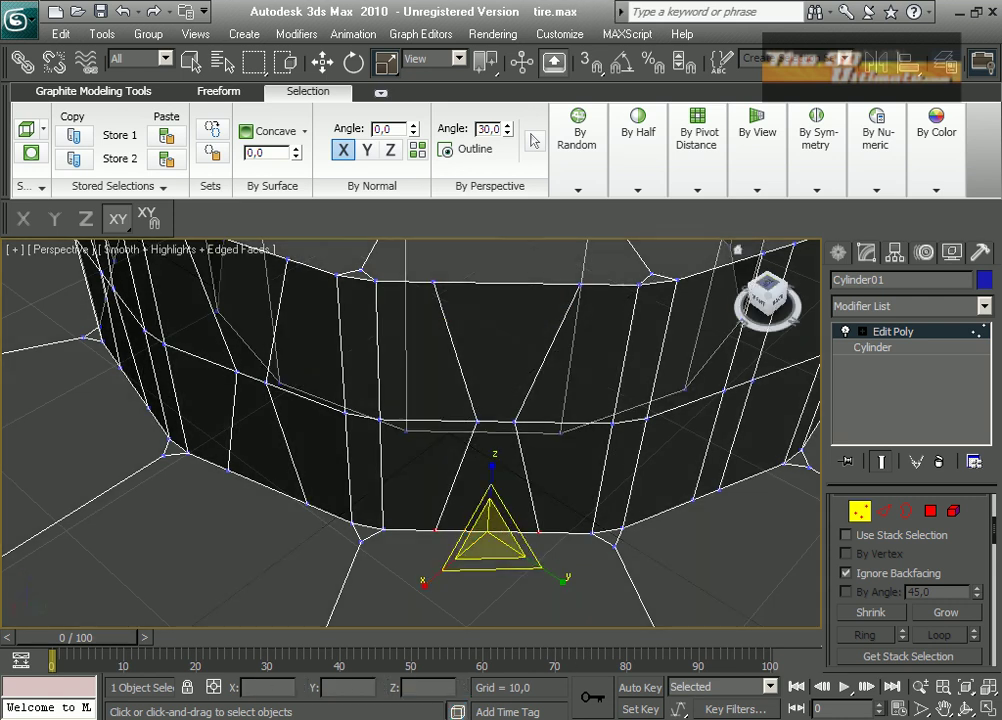
Widen the middle strip of the back-facing wall panel at both ends by scaling its top and bottom vertex pairs apart
left_click(966, 709)
mouse_move(457, 526)
left_mouse_down()
mouse_move(436, 533)
mouse_move(370, 515)
left_mouse_up()
left_click(322, 62)
left_click(495, 314)
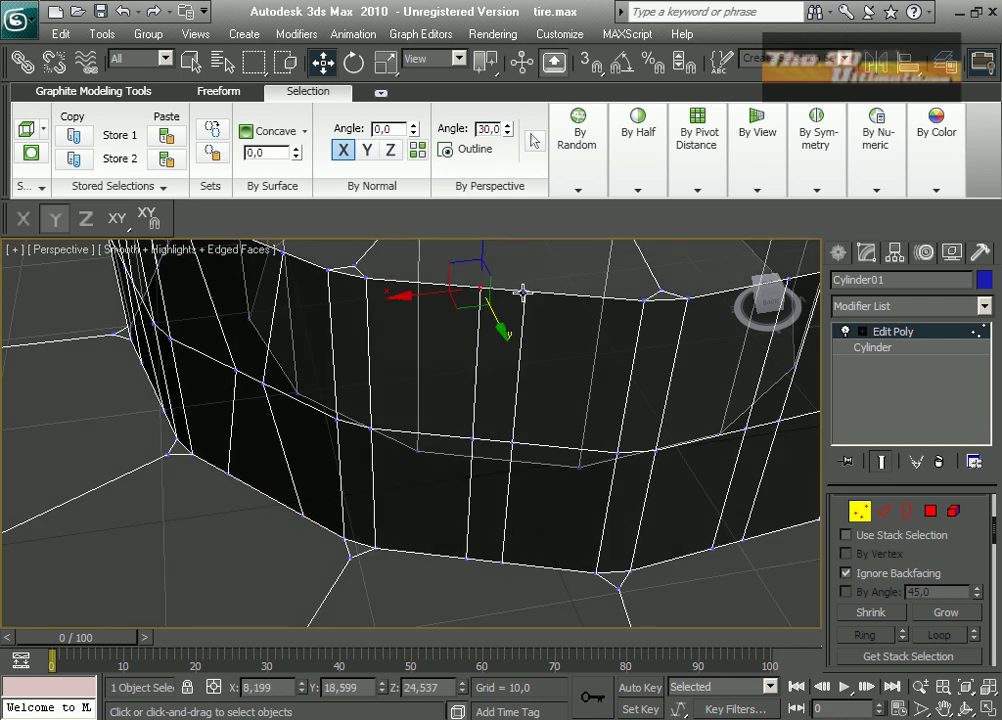
key("r")
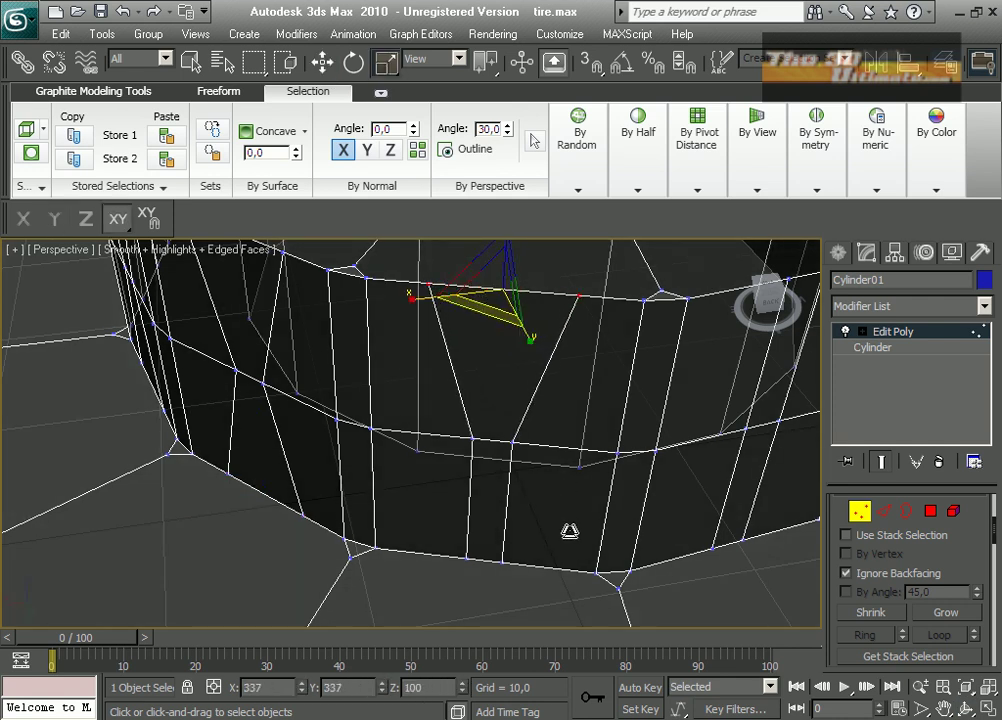
left_click(462, 558)
left_click_drag(462, 588, 591, 27)
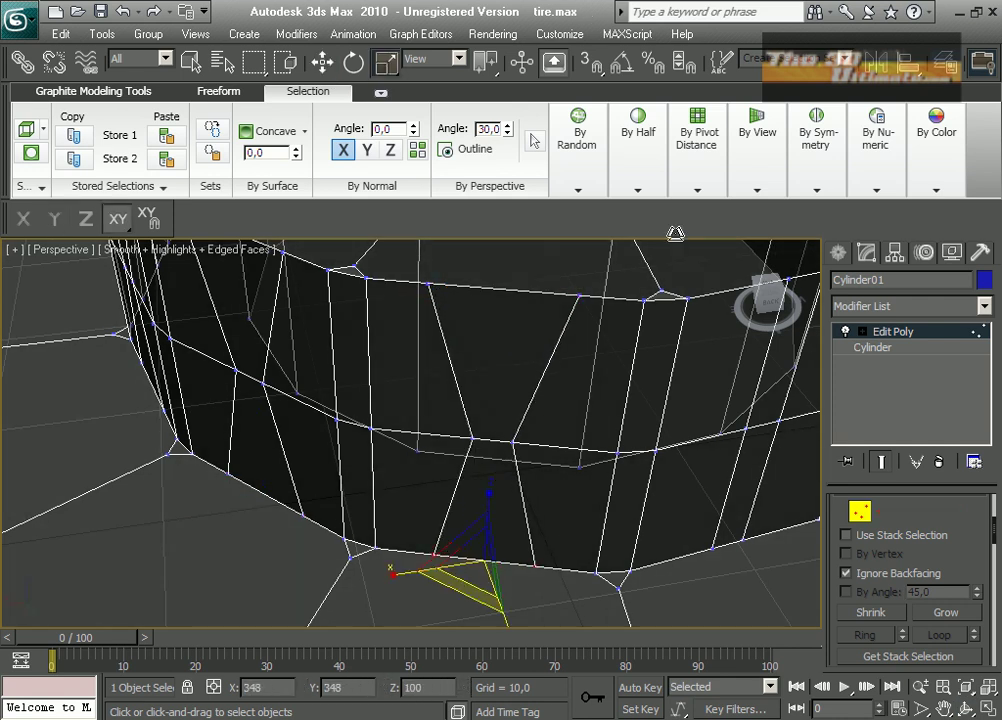
left_click_drag(779, 299, 727, 300)
On the wall panel just past the back-facing one, scale the middle strip's top and bottom vertex pairs apart
middle_click_drag(714, 454, 459, 430)
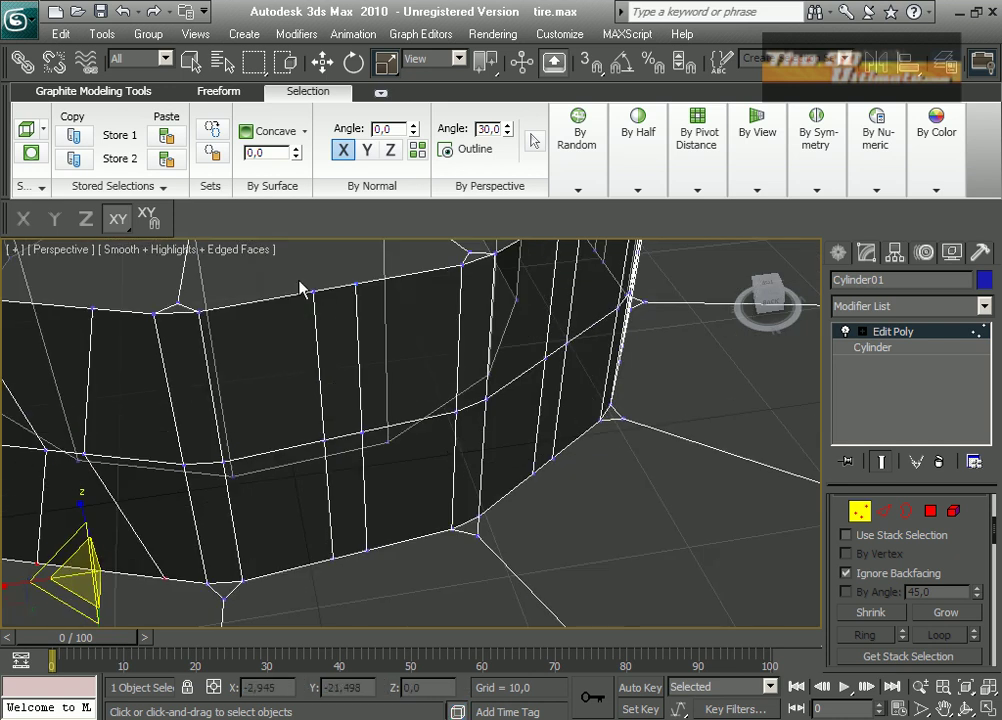
left_click_drag(298, 281, 565, 662)
left_click_drag(504, 631, 448, 550)
left_click_drag(288, 543, 416, 597)
left_click_drag(324, 575, 533, 234)
left_click_drag(526, 279, 528, 283)
Spread the following panel's top middle vertices, adjust their spacing slightly, and scale its bottom middle vertices apart
middle_click_drag(568, 340, 515, 451)
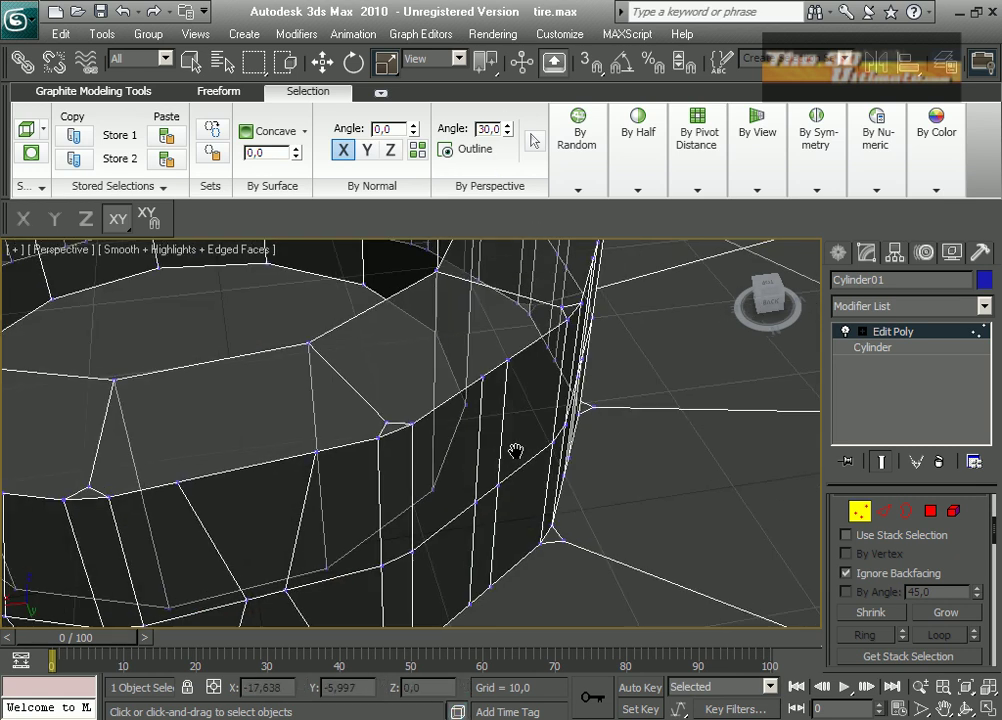
left_click(508, 361)
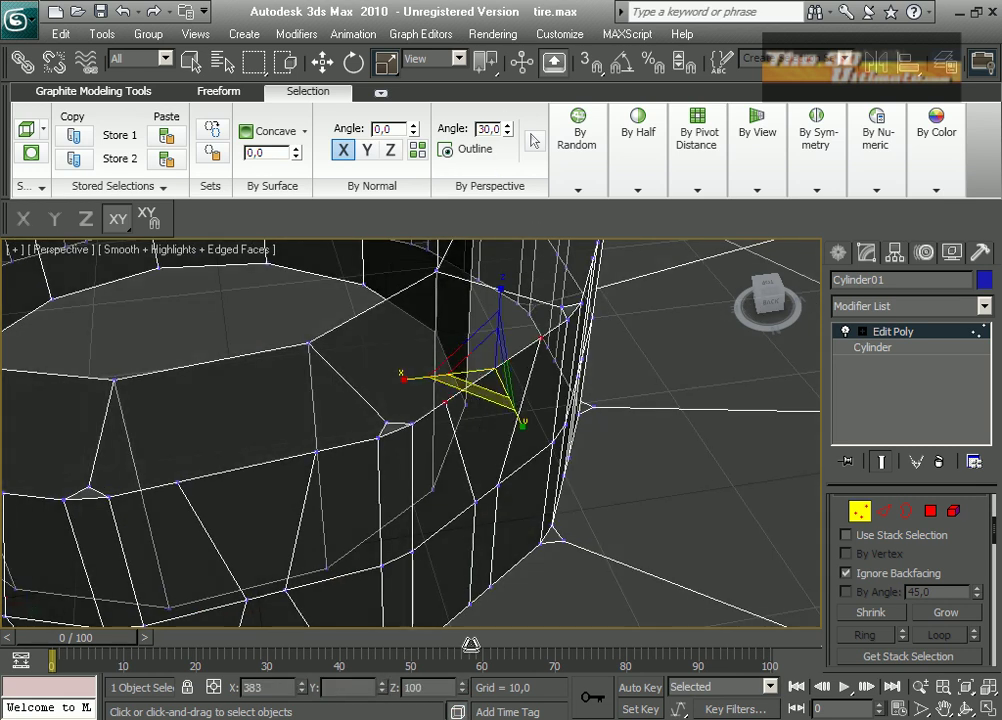
left_click(942, 687)
mouse_move(420, 478)
left_mouse_down()
mouse_move(409, 447)
mouse_move(415, 468)
left_mouse_up()
left_click(386, 63)
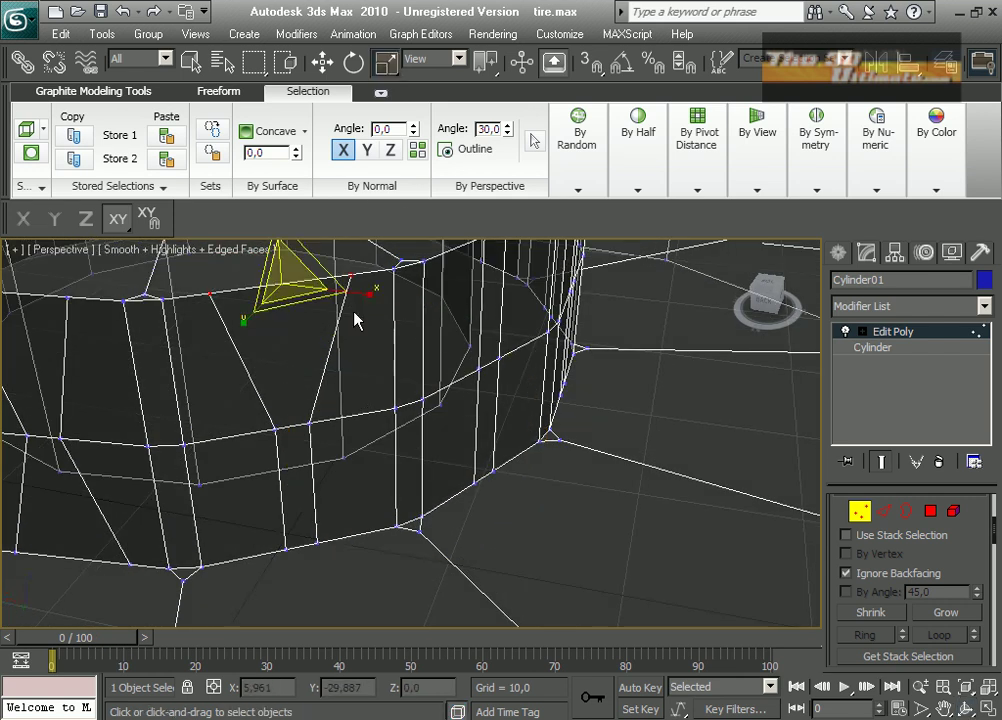
left_click_drag(284, 301, 286, 301)
left_click_drag(358, 579, 740, 610)
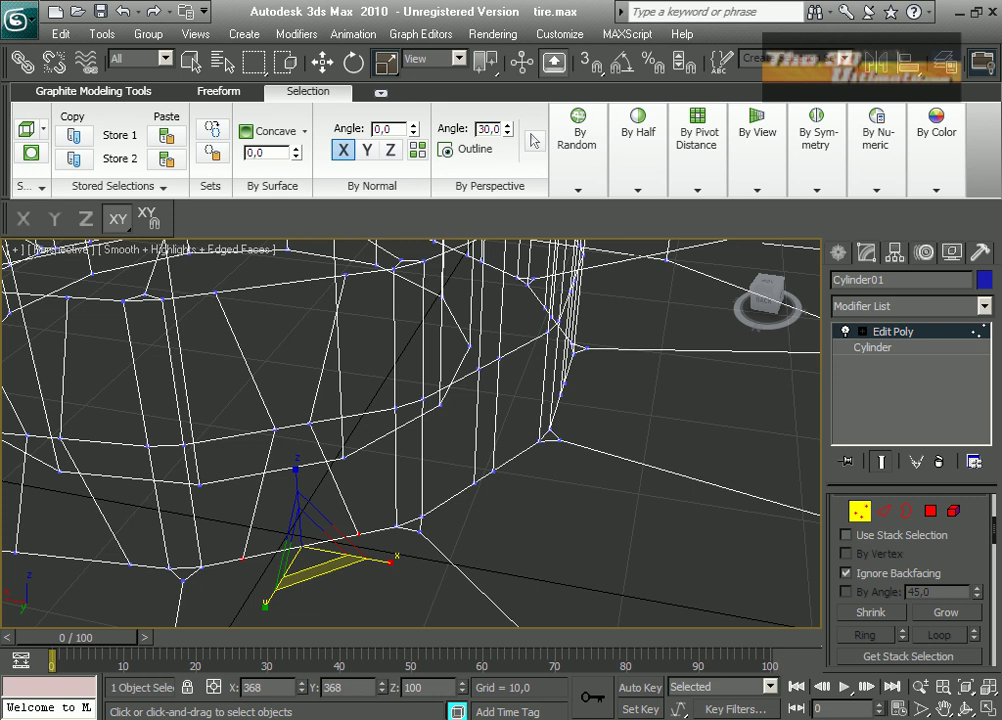
left_click_drag(570, 597, 570, 597)
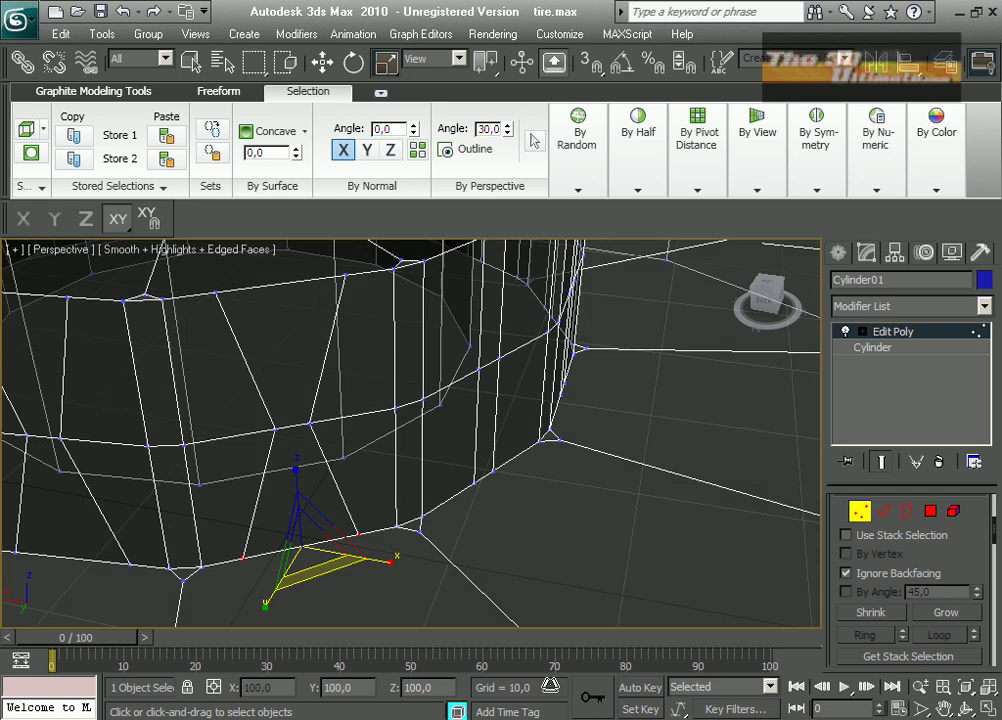
Scale the middle strip's top and bottom vertex pairs apart on the panel at the collar's back-left corner
left_click(966, 709)
left_click_drag(365, 518, 819, 535)
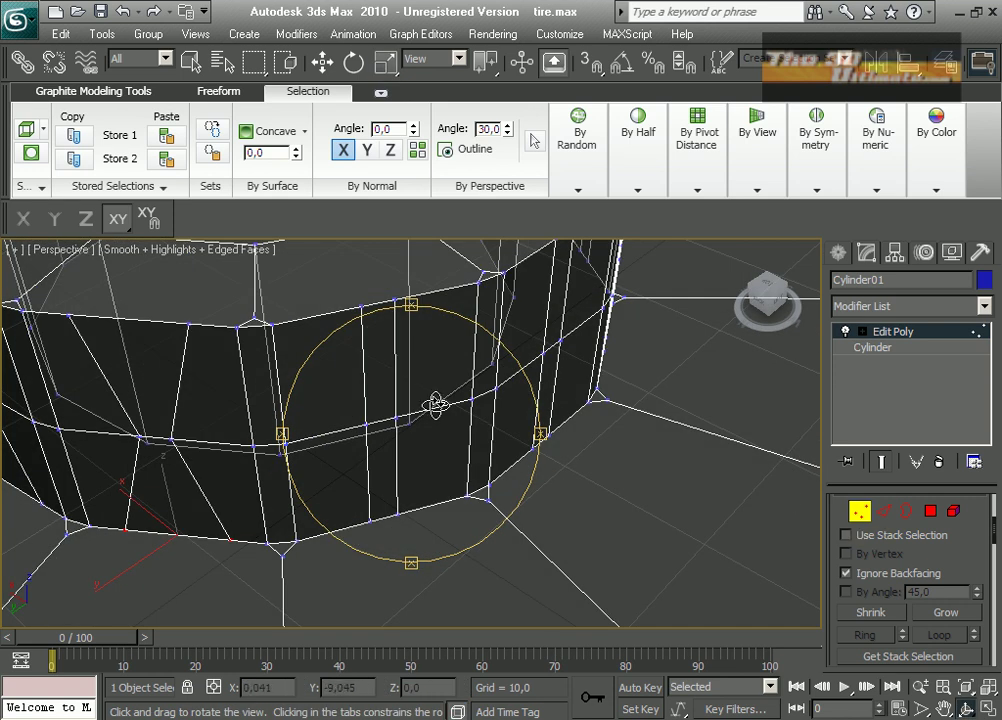
key("q")
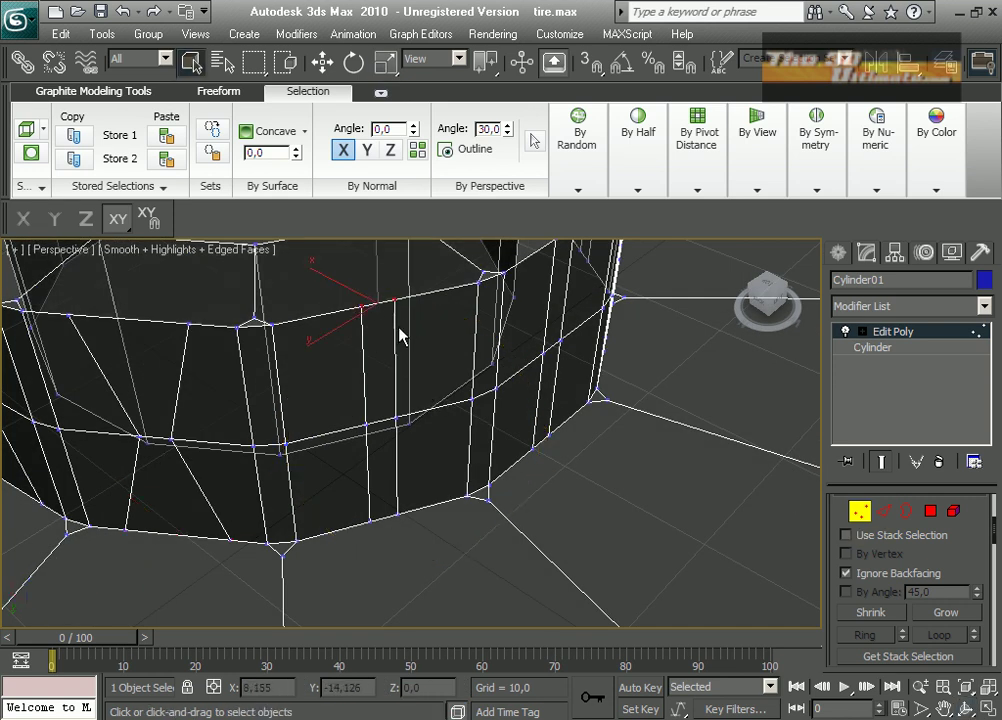
key("r")
left_click_drag(403, 358, 418, 513)
left_click(398, 514)
left_click_drag(357, 509, 486, 712)
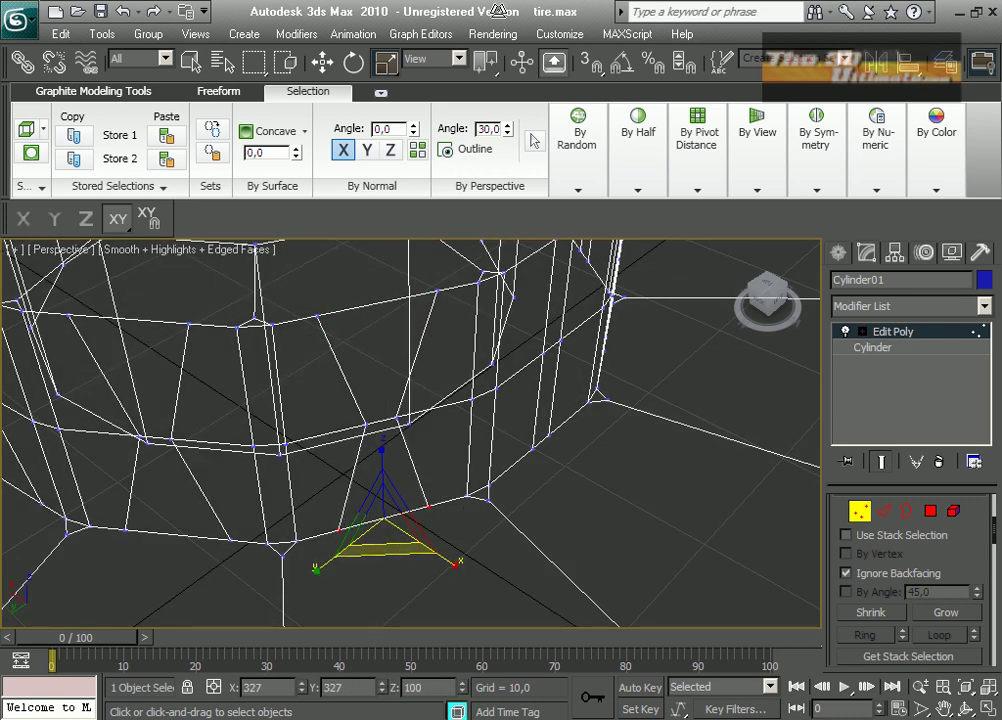
left_click_drag(497, 11, 340, 16)
Select the two bottom middle vertices of the remaining narrow-strip panel and scale them apart, undoing the mistaken extrusion
left_click(533, 478)
right_click(537, 462)
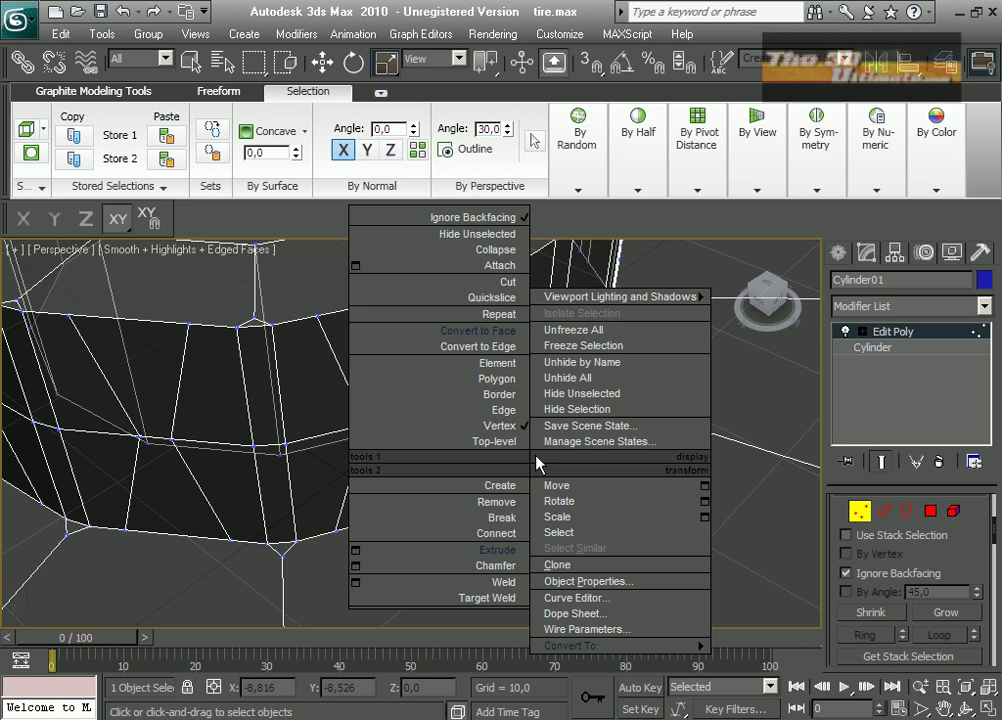
left_click(493, 285)
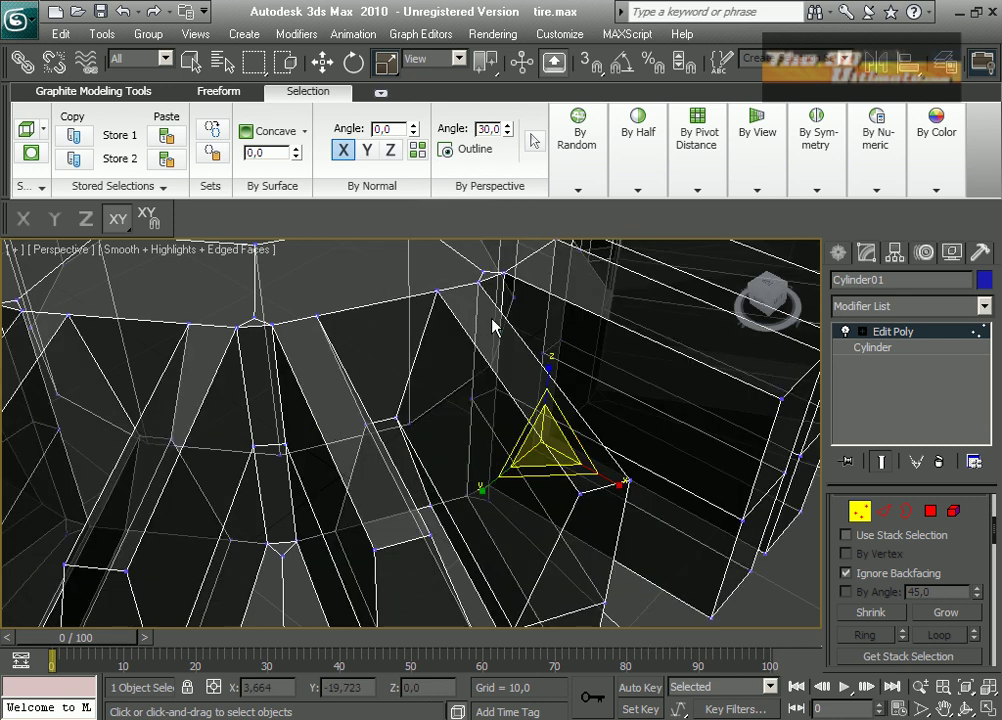
scroll(492, 326, "down", 3)
left_click_drag(593, 670, 606, 711)
Select the two top vertices of that left-facing panel's middle strip and scale them apart
left_click(966, 709)
left_click_drag(499, 545, 409, 524)
middle_click_drag(409, 524, 364, 525, "alt")
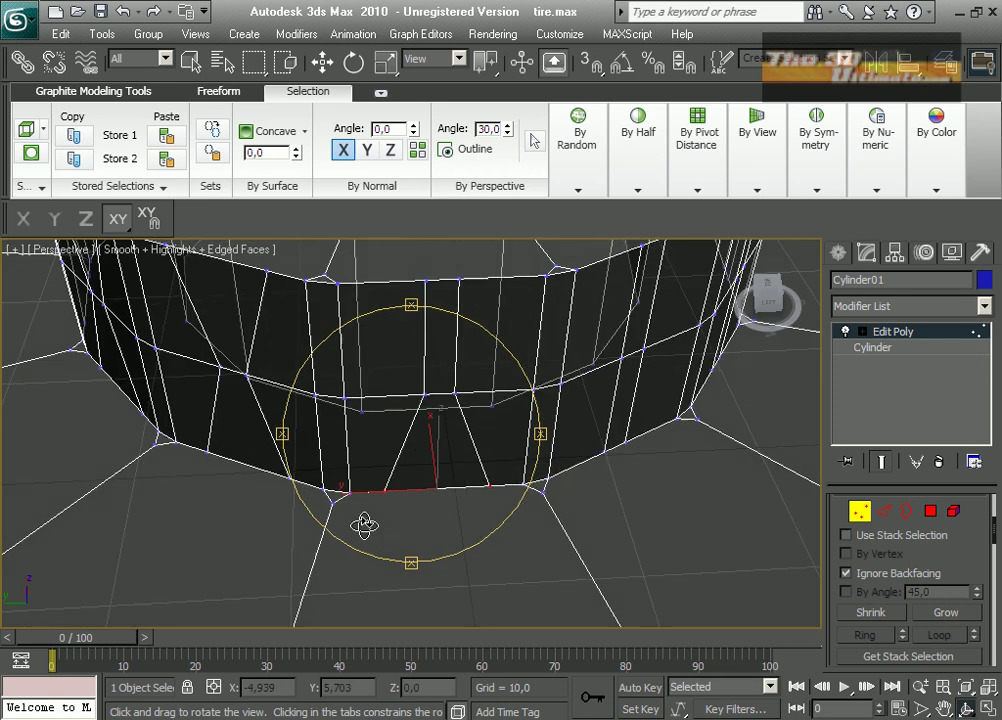
right_click(416, 269)
left_click_drag(415, 266, 476, 300)
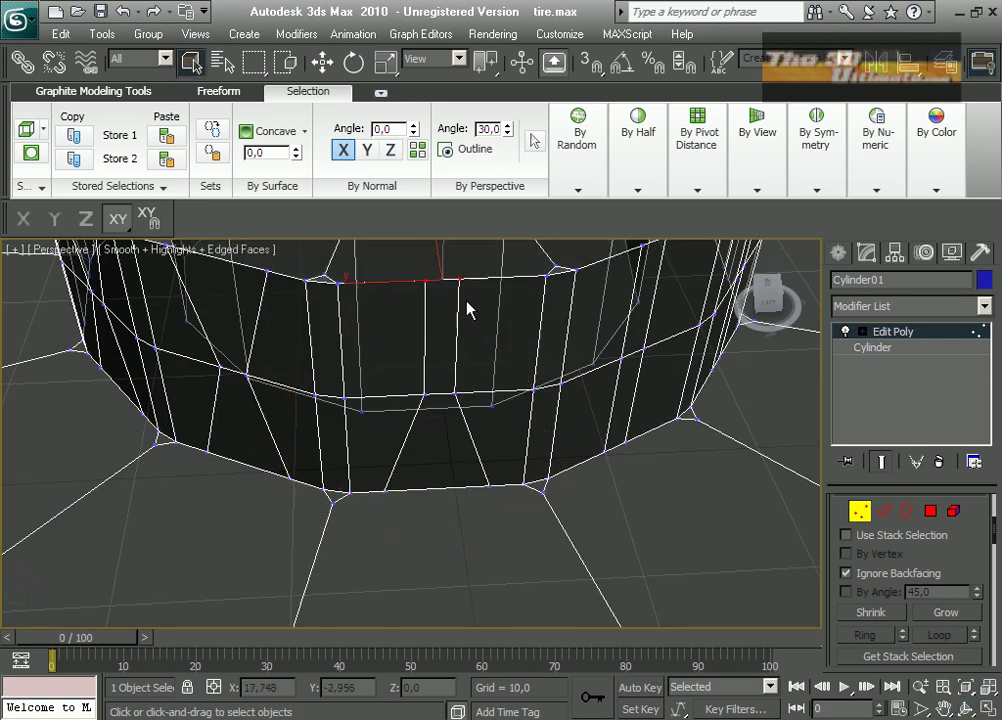
middle_click_drag(465, 314, 474, 438)
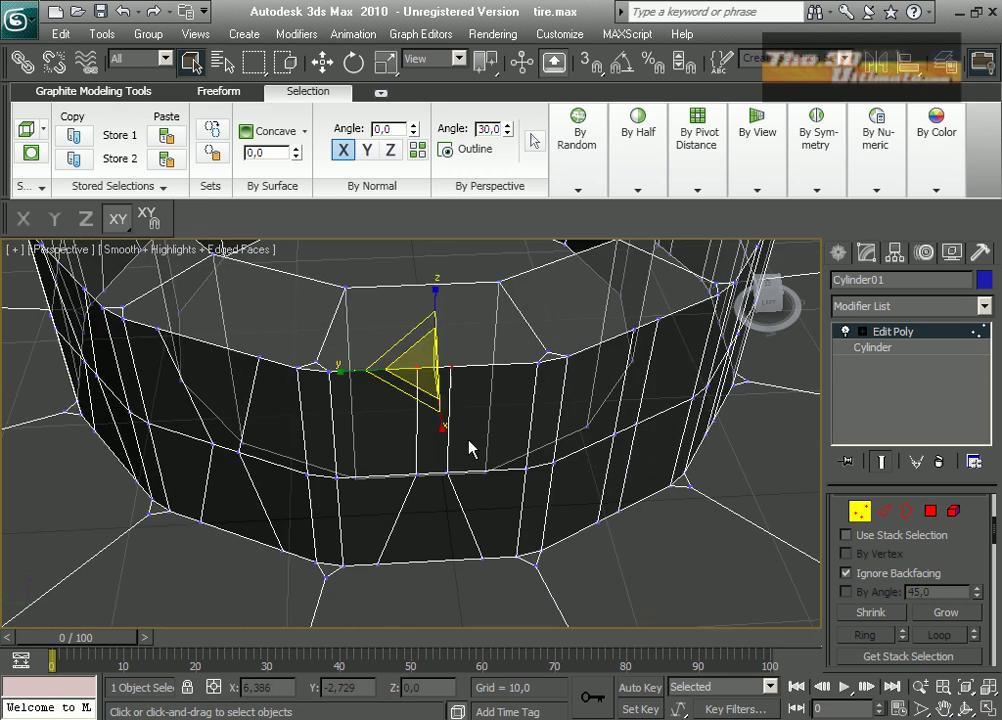
key("r")
left_click_drag(419, 385, 567, 712)
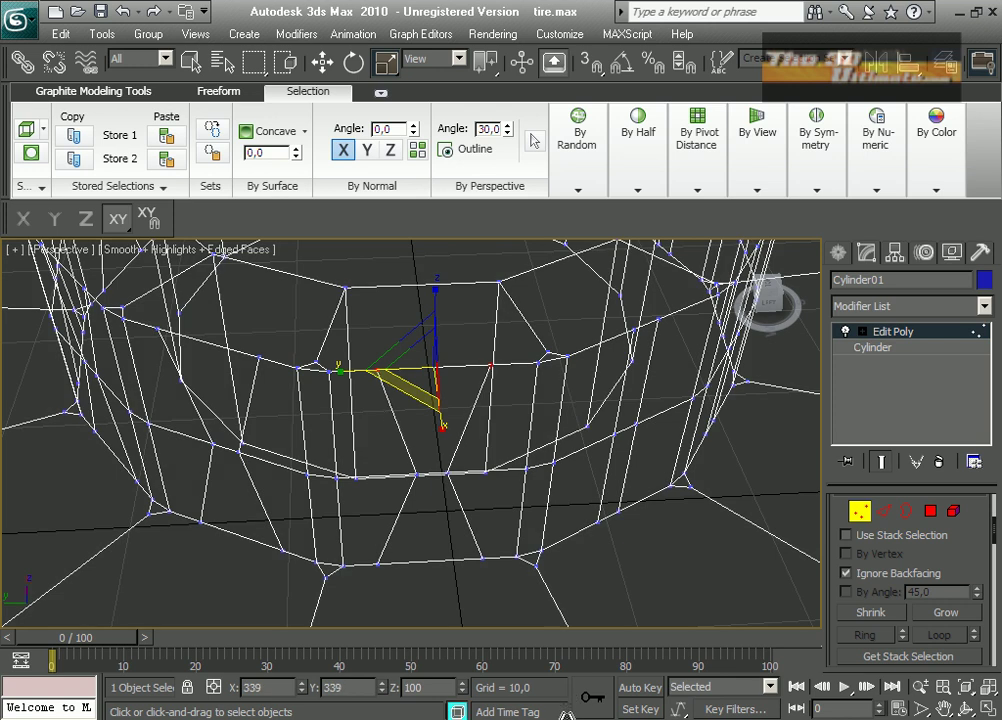
Extrude the collar wall polygons beside the middle strips outward into short paired spokes
mouse_move(590, 596)
middle_mouse_down()
mouse_move(483, 552)
mouse_move(443, 655)
mouse_move(492, 18)
mouse_move(493, 648)
middle_mouse_up()
left_click(486, 583)
middle_click_drag(502, 592, 376, 555, "alt")
right_click(387, 492)
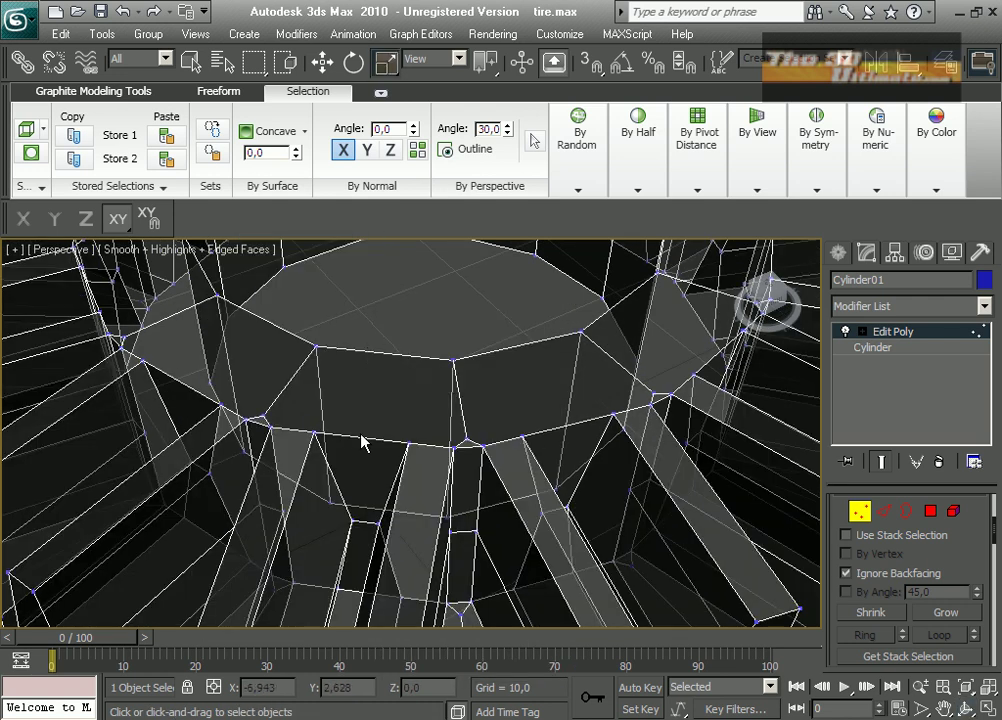
scroll(362, 443, "down", 4)
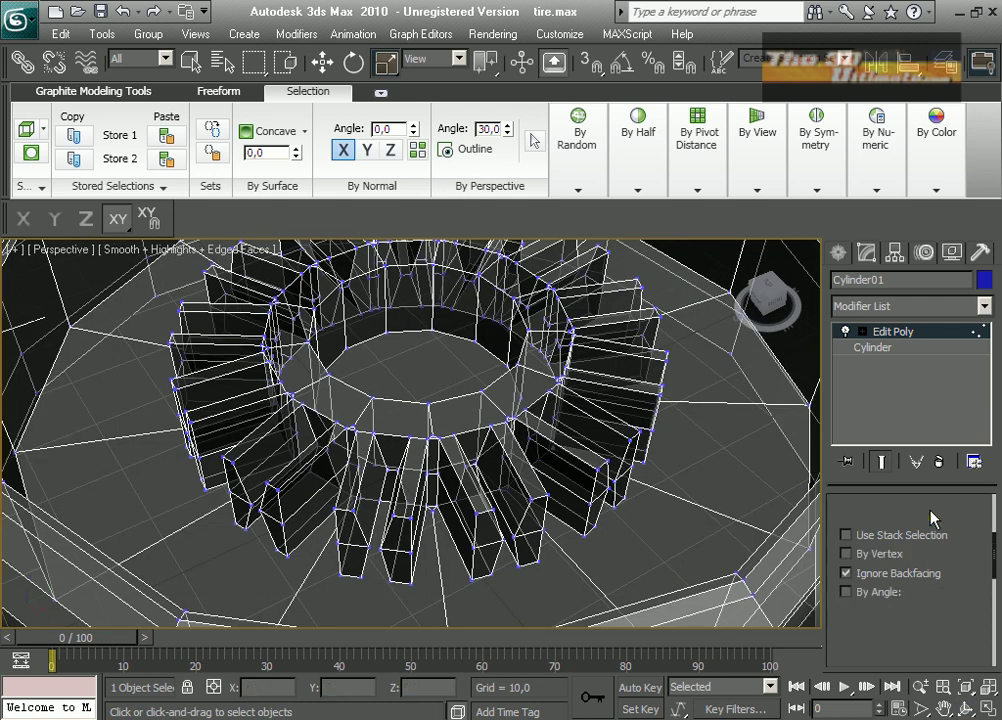
Switch to polygon level and scale the selected spoke end faces down slightly
left_click(930, 511)
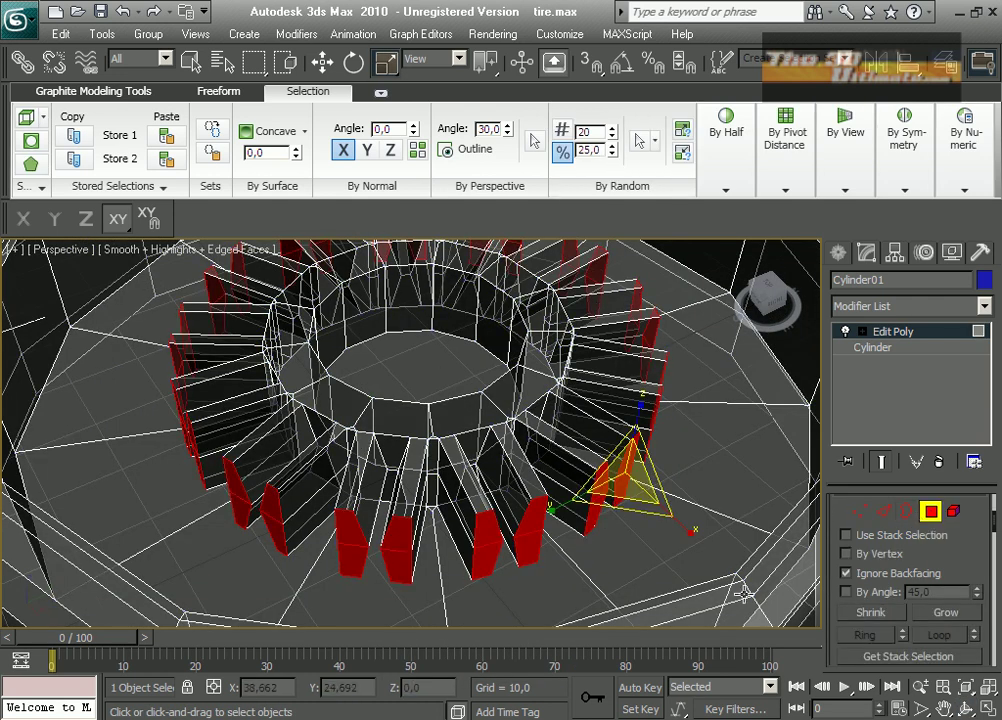
left_click_drag(632, 478, 629, 507)
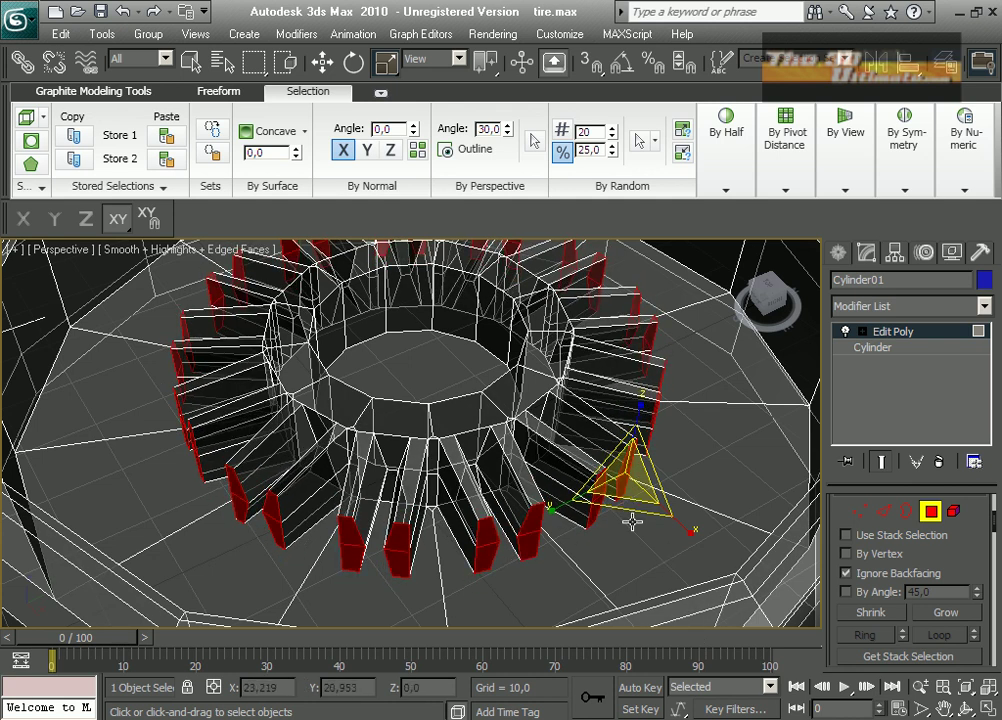
left_click(589, 494)
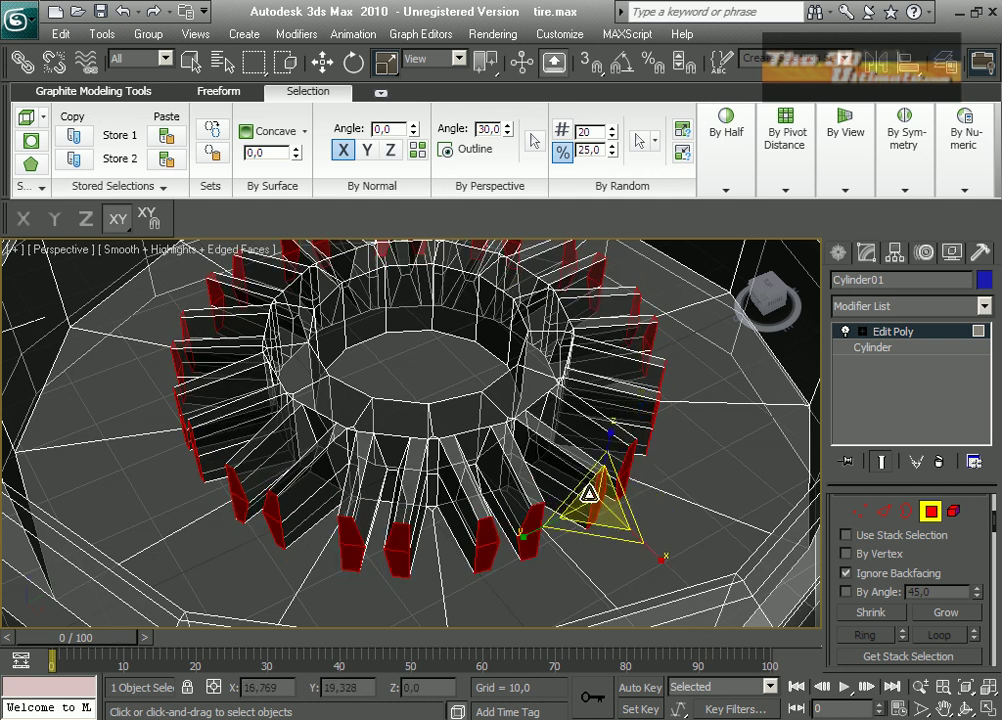
In the maximized Front view, move the selected spoke end faces down slightly along the vertical axis
left_click(988, 709)
right_click(600, 355)
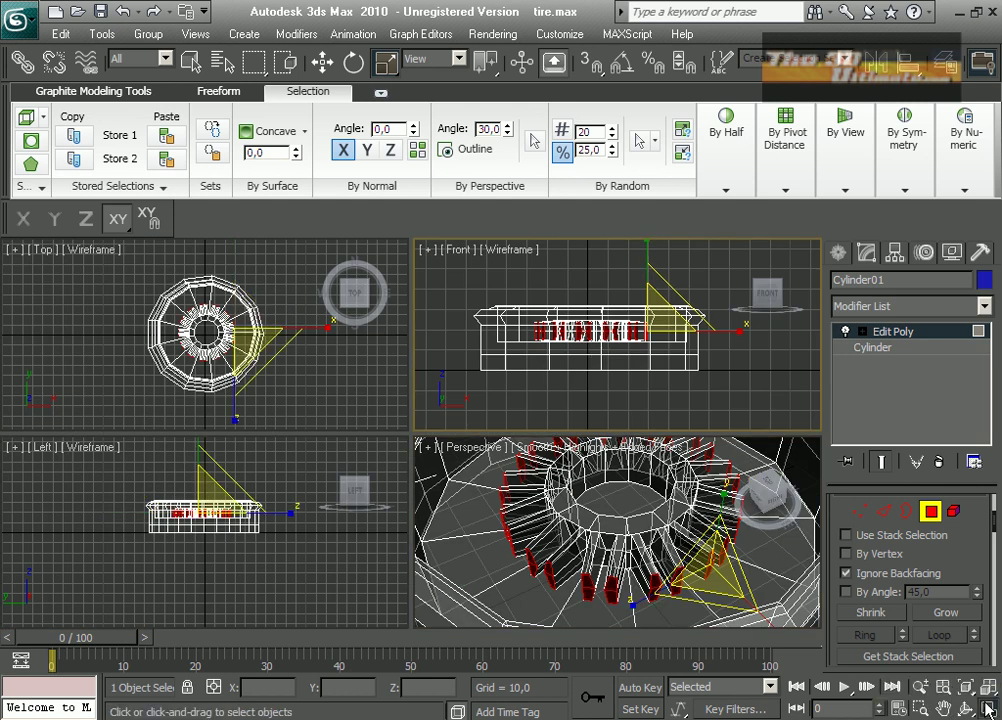
left_click(988, 709)
scroll(382, 463, "up", 3)
scroll(382, 463, "up", 2)
left_click(323, 63)
left_click_drag(573, 340, 573, 351)
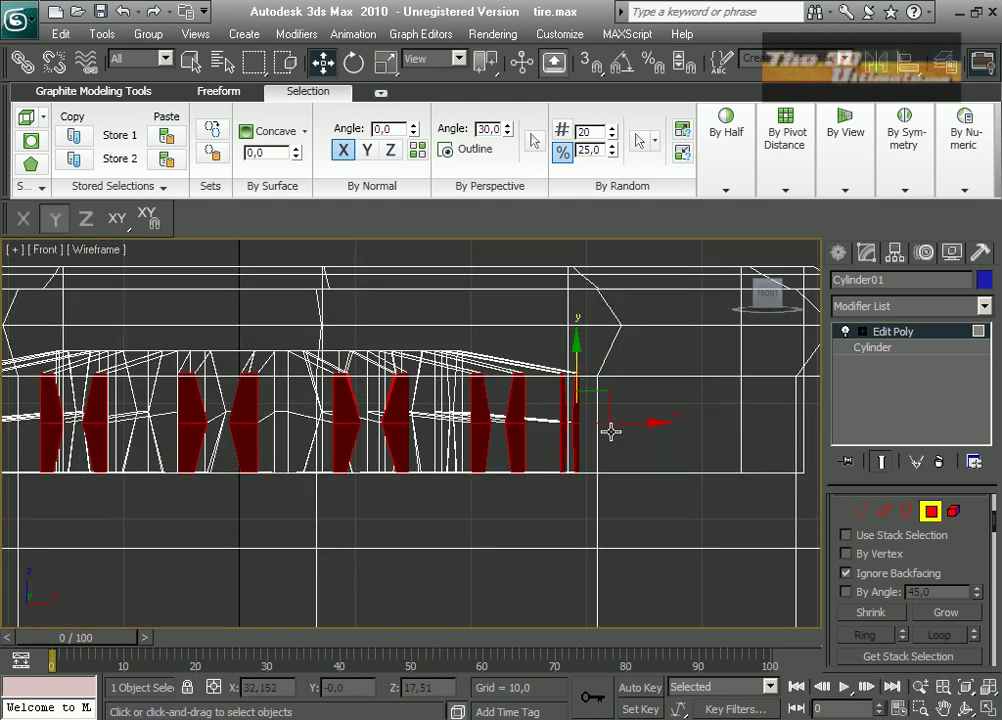
Return to the maximized Perspective view and extrude the spoke end faces further outward
key("alt+w")
right_click(590, 462)
key("alt+w")
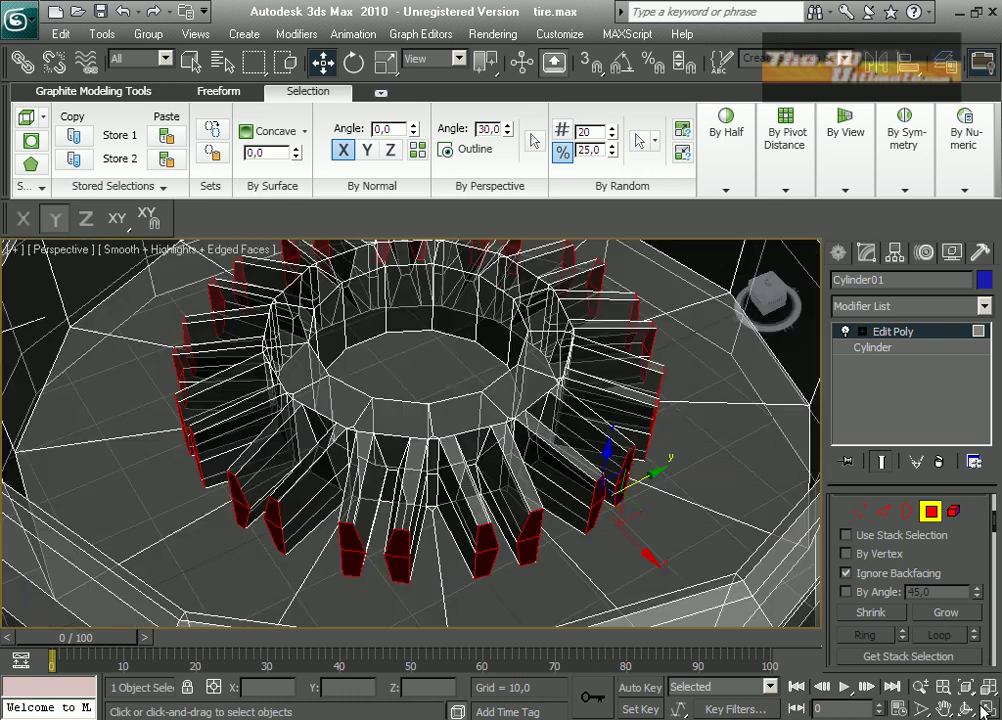
right_click(520, 541)
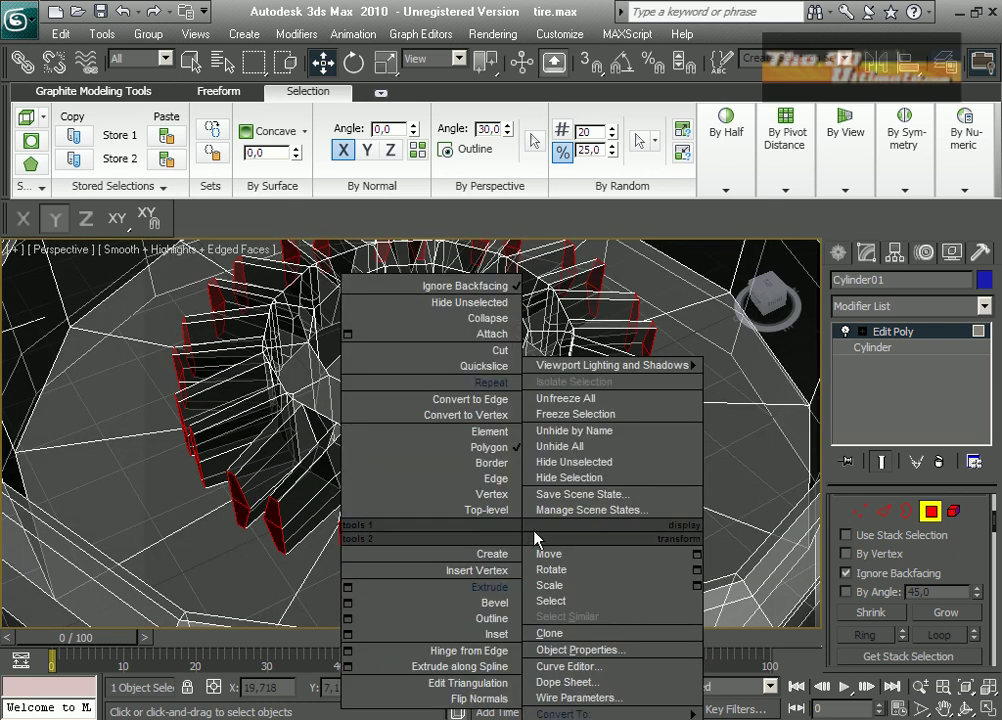
left_click(500, 588)
mouse_move(533, 541)
left_mouse_down()
mouse_move(533, 592)
mouse_move(530, 565)
left_mouse_up()
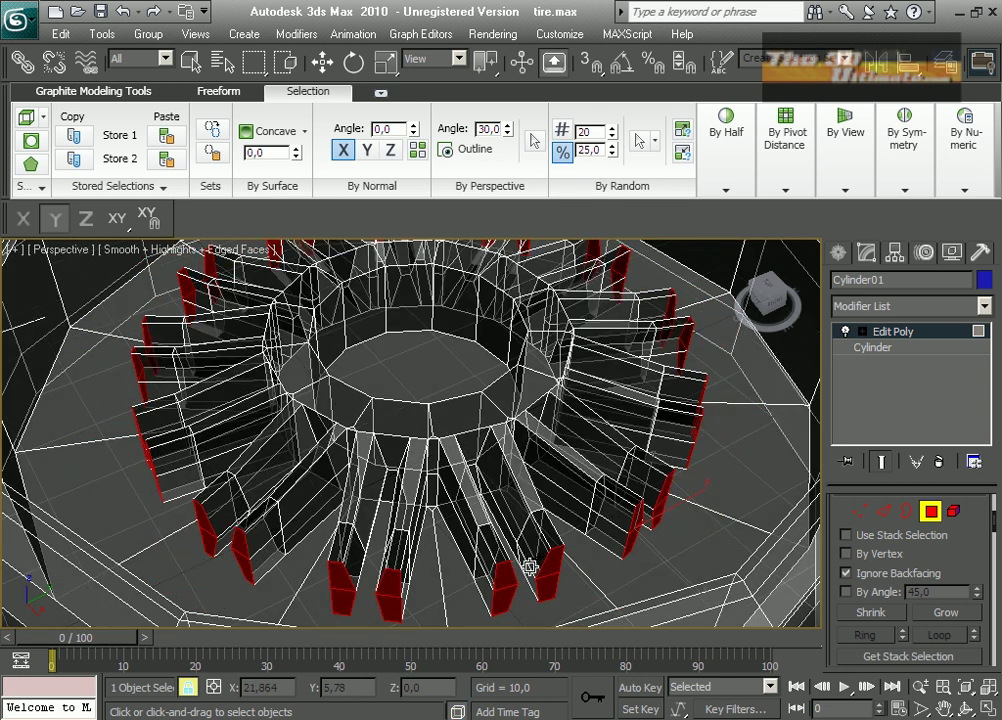
Scale the selected spoke end faces narrower in the horizontal plane, and slightly in height
left_click(385, 62)
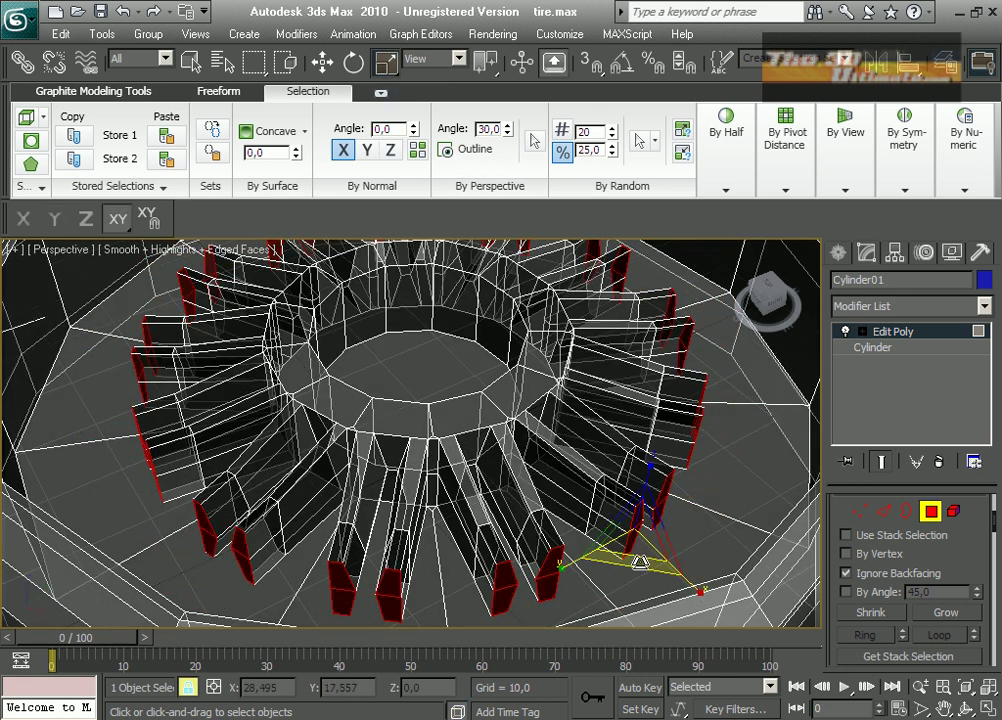
mouse_move(640, 560)
left_mouse_down()
mouse_move(763, 568)
mouse_move(655, 544)
mouse_move(661, 503)
mouse_move(650, 516)
left_mouse_up()
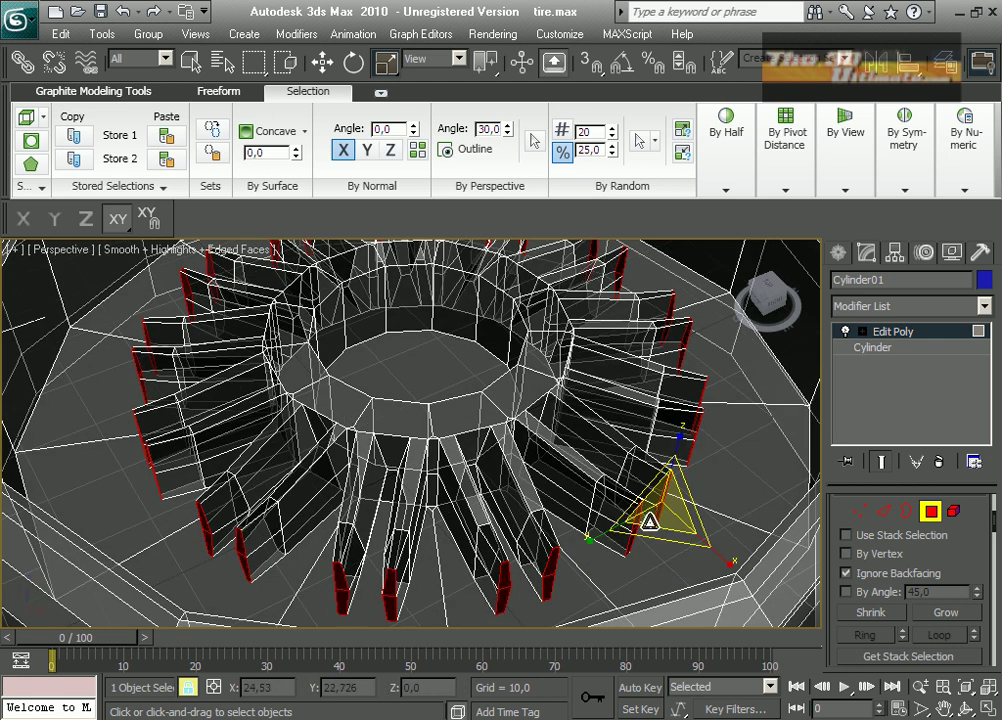
left_click_drag(716, 378, 710, 394)
Lower the scaled spoke end faces slightly in the maximized Front view, and return to the maximized Perspective view
key("alt+w")
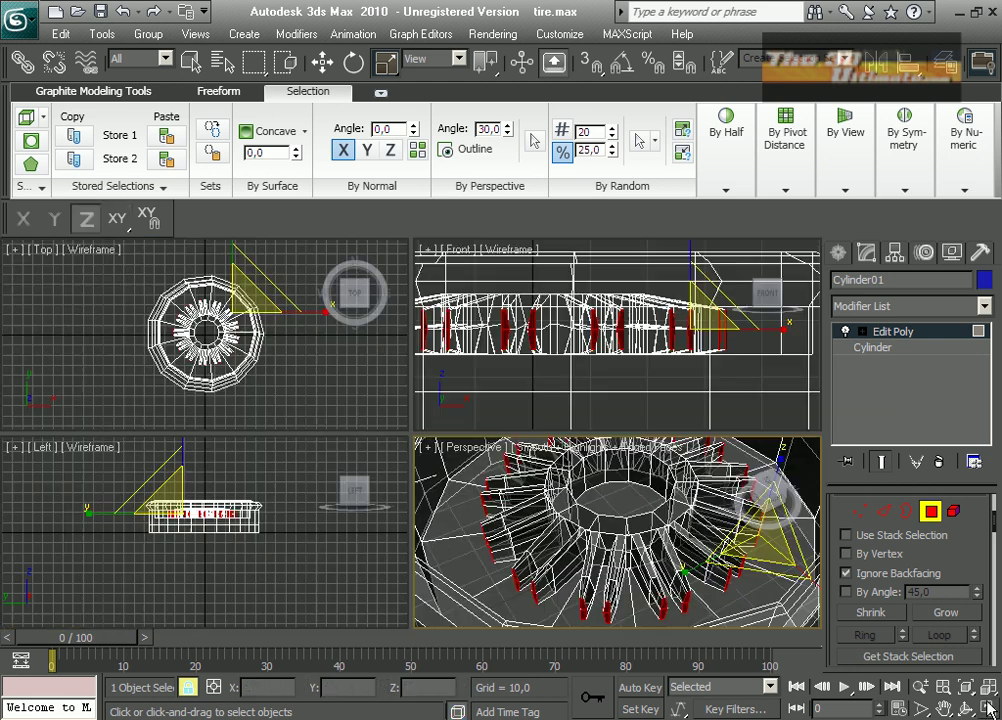
key("alt+w")
key("w")
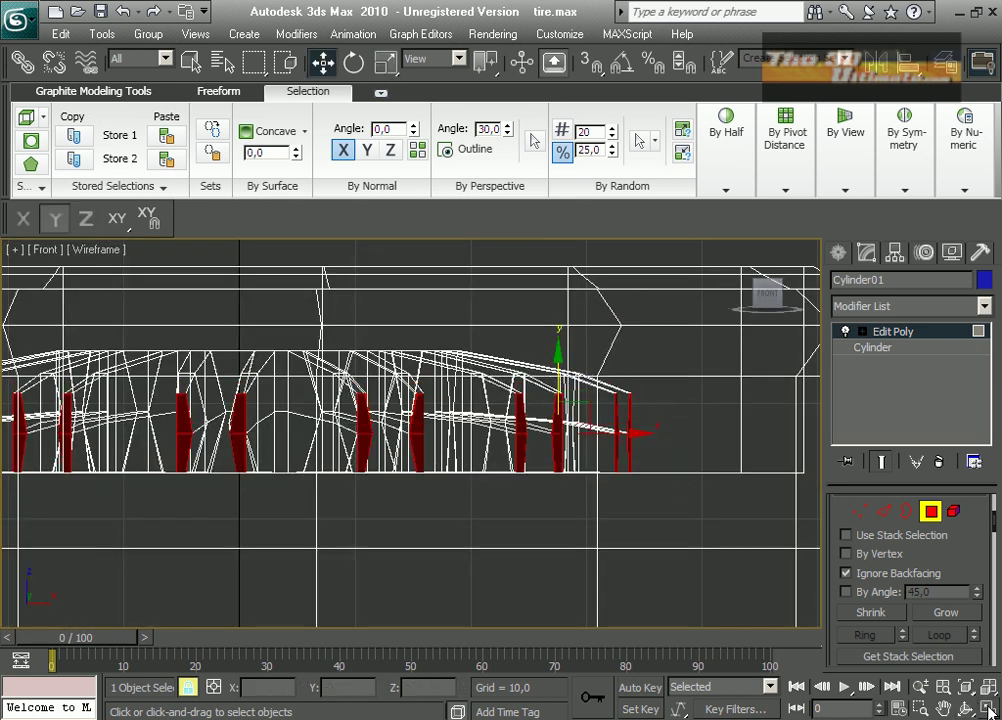
key("alt+w")
key("alt+w")
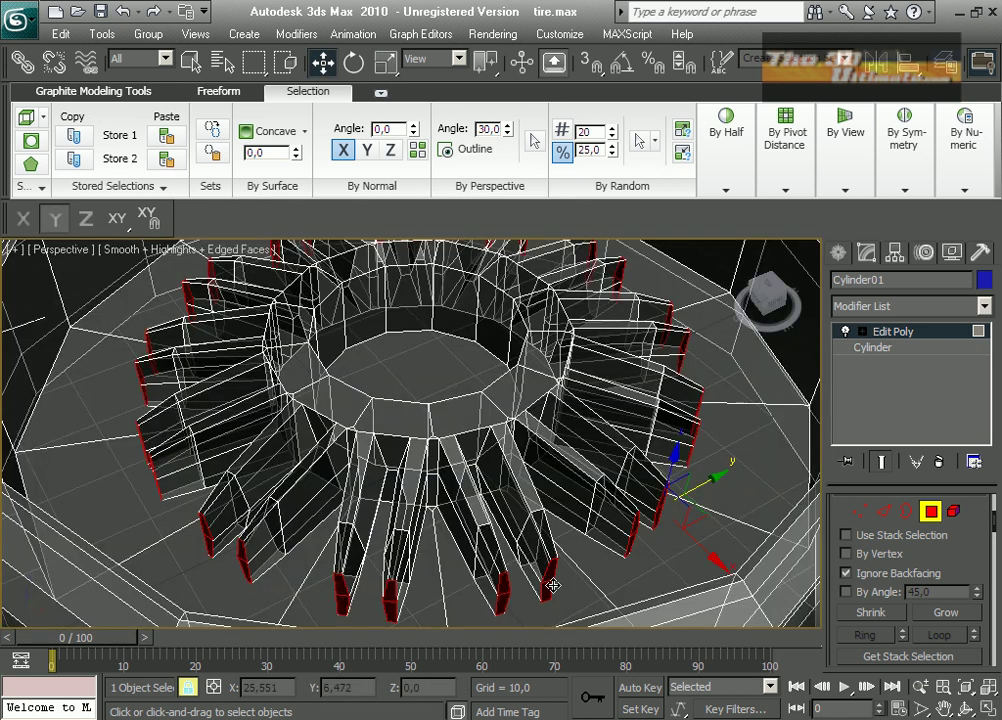
Extrude the selected spoke end faces outward again so the spokes reach close to the inner rim wall
right_click(548, 590)
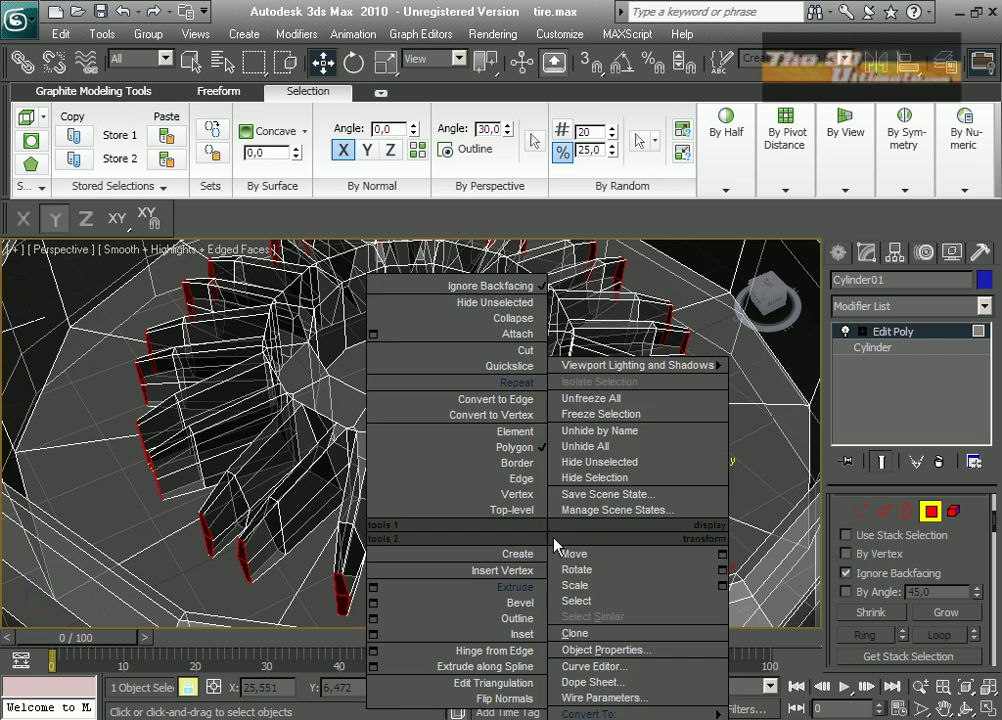
left_click(523, 586)
left_click_drag(547, 591, 575, 640)
scroll(576, 640, "up", 3)
key("F3")
scroll(548, 543, "down", 5)
scroll(552, 543, "up", 3)
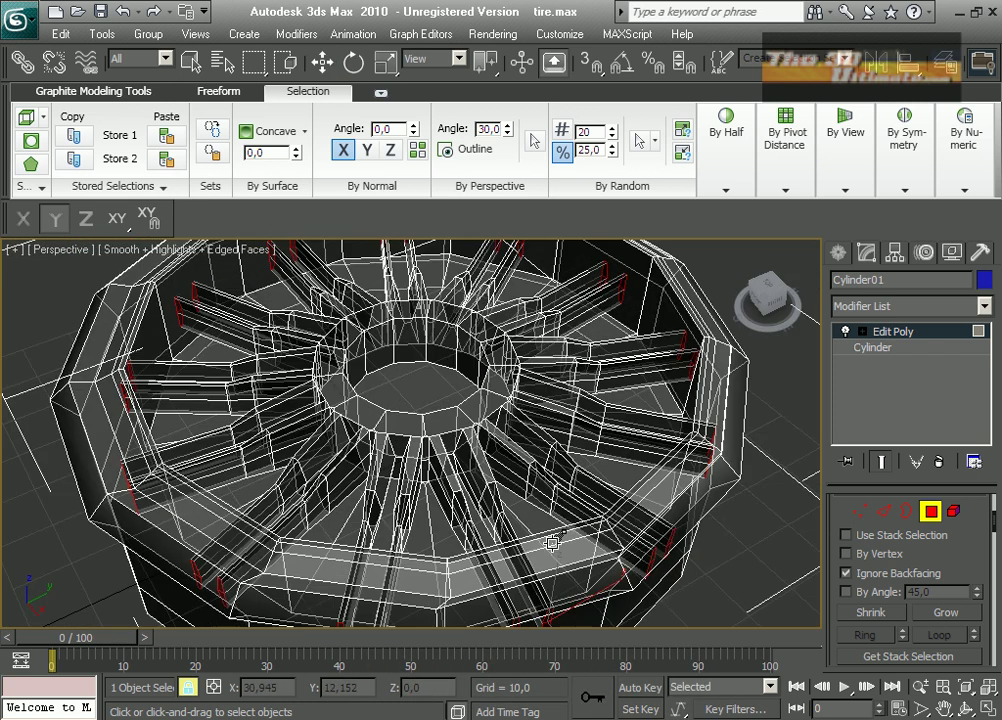
Try to widen the selected spoke end faces by scaling them near the rim
left_click(968, 708)
left_click_drag(610, 355, 519, 500)
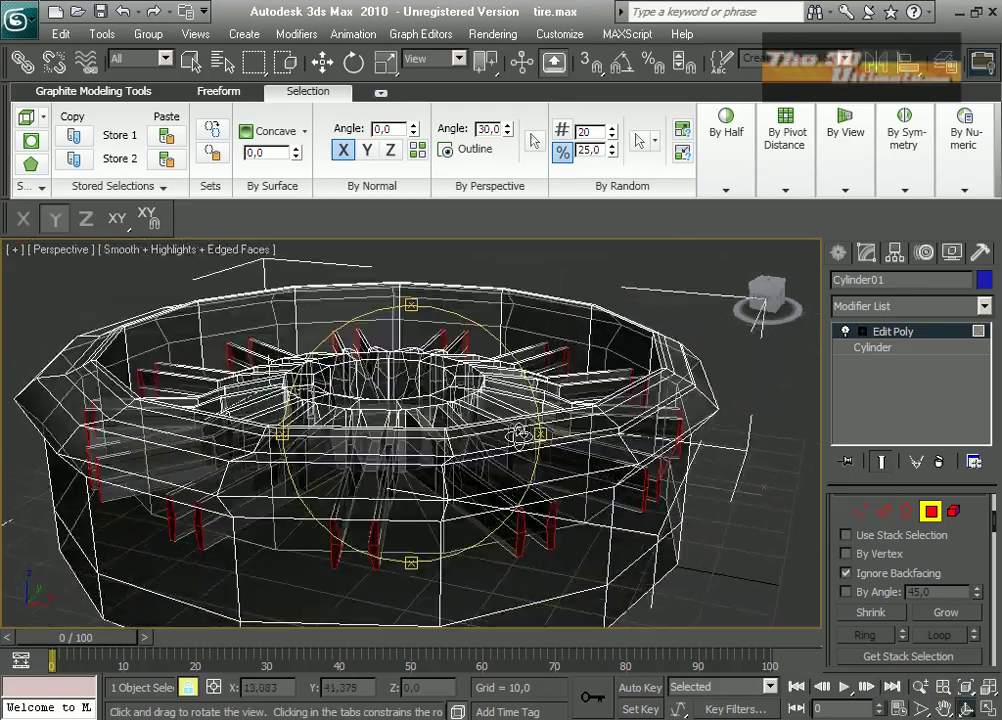
left_click_drag(517, 428, 430, 432)
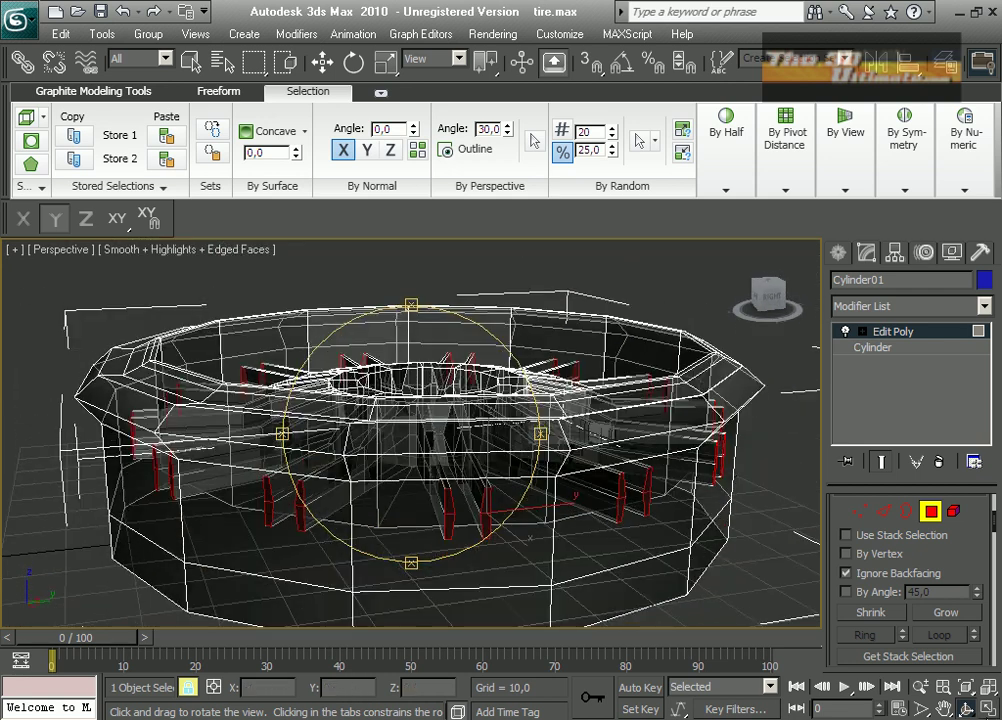
left_click(988, 706)
left_click(988, 706)
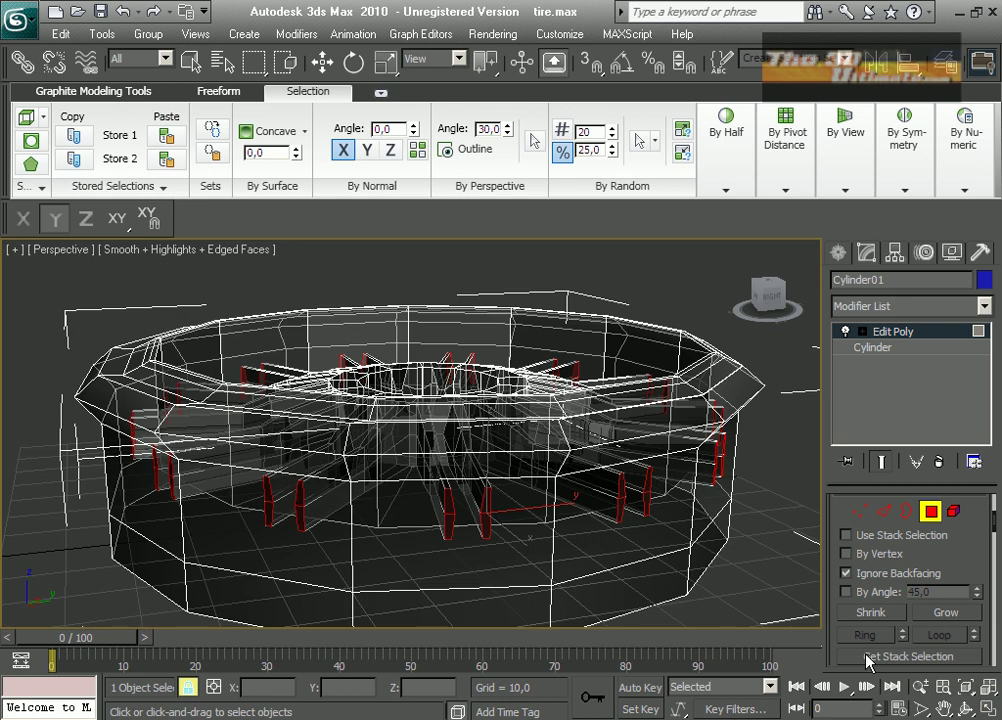
key("r")
mouse_move(392, 520)
left_mouse_down()
mouse_move(163, 503)
mouse_move(284, 514)
left_mouse_up()
left_click_drag(518, 538, 957, 77)
Render the Perspective view from a higher angle to check the wheel, and close the render window
left_click(966, 710)
left_click_drag(449, 497, 643, 567)
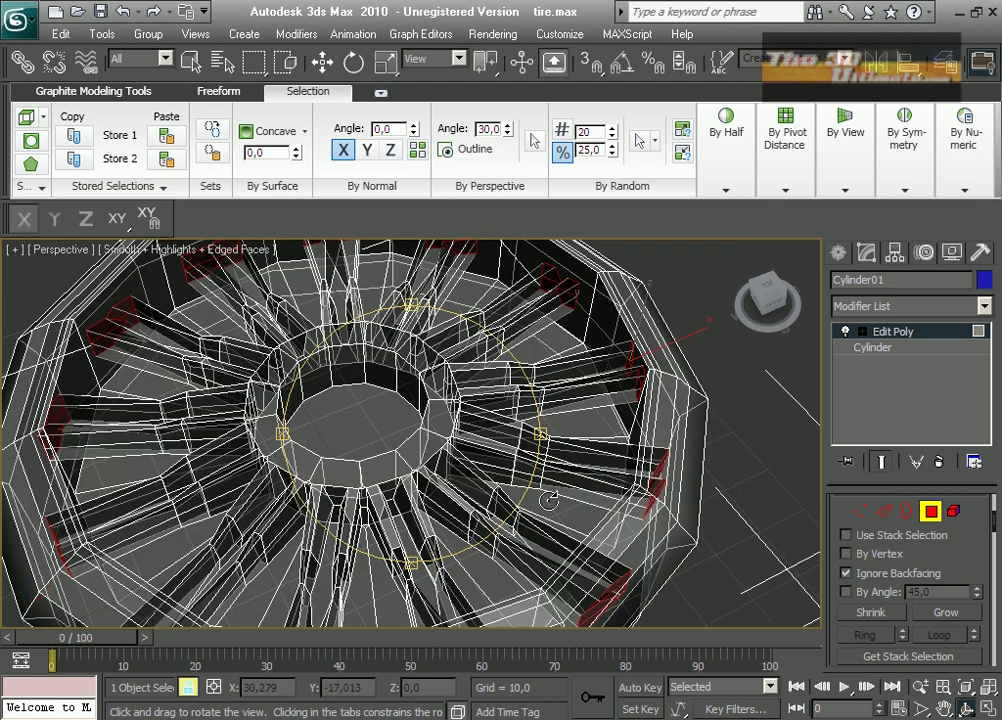
left_click(493, 34)
left_click(497, 54)
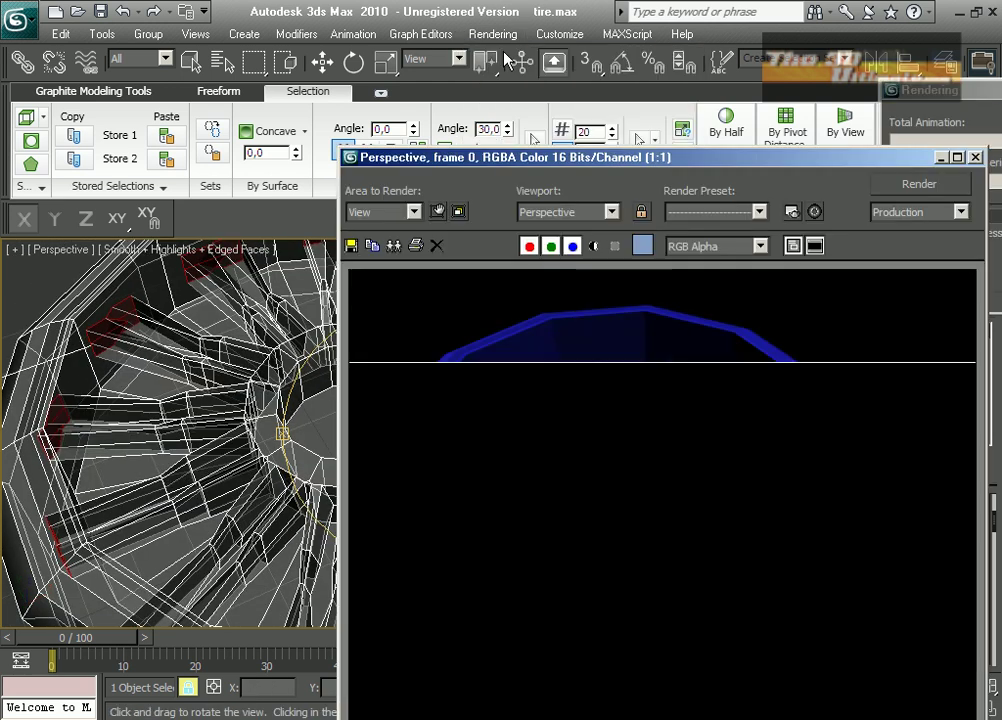
left_click(975, 157)
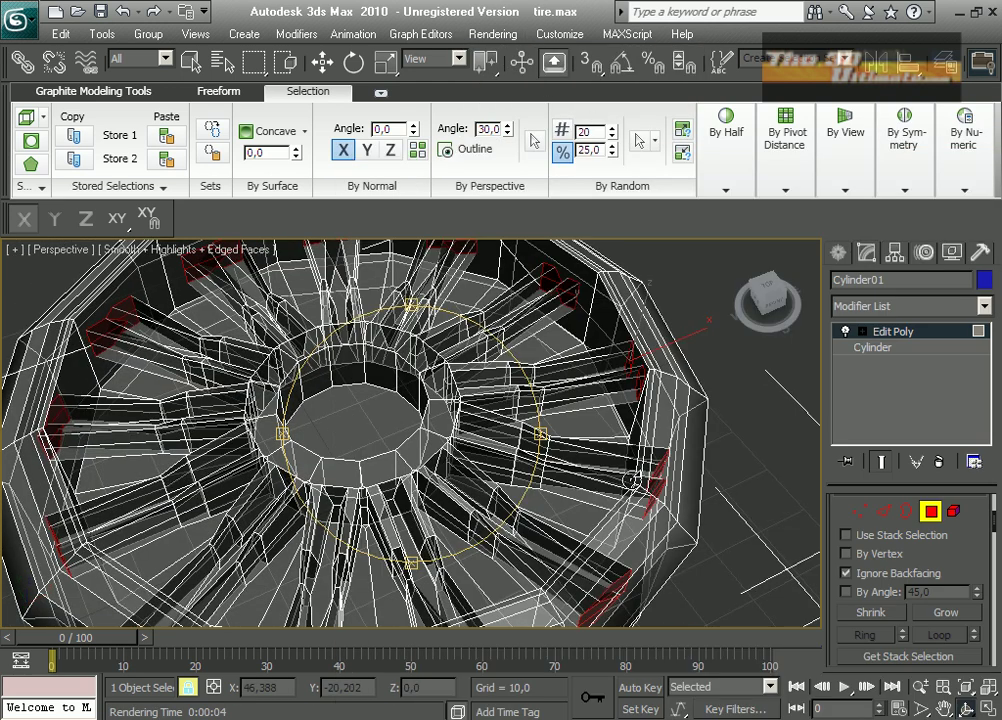
Turn off Ignore Backfacing and add the inner rim wall polygons all around to the spoke end face selection
scroll(165, 424, "up", 3)
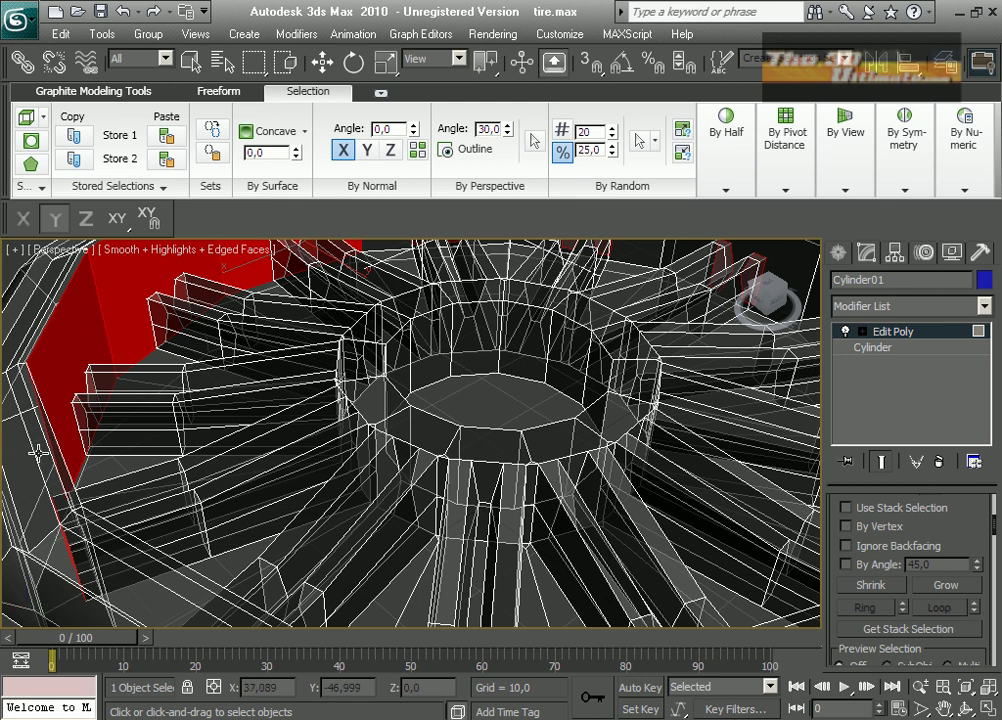
scroll(291, 417, "down", 4)
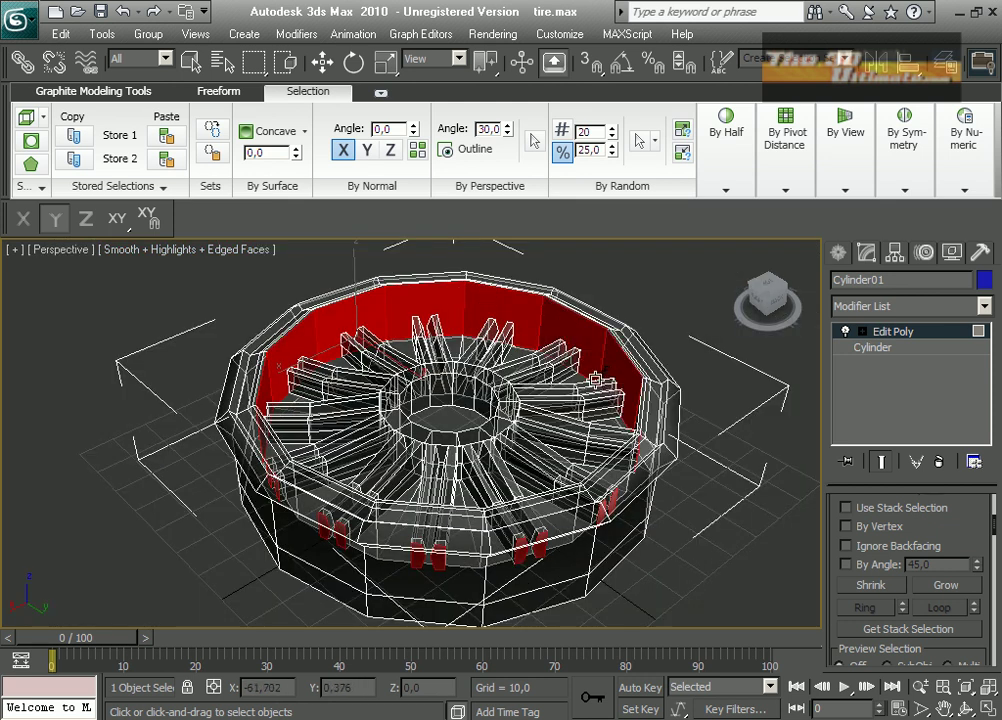
left_click(966, 709)
mouse_move(448, 395)
left_mouse_down()
mouse_move(450, 475)
mouse_move(459, 399)
left_mouse_up()
scroll(459, 399, "up", 3)
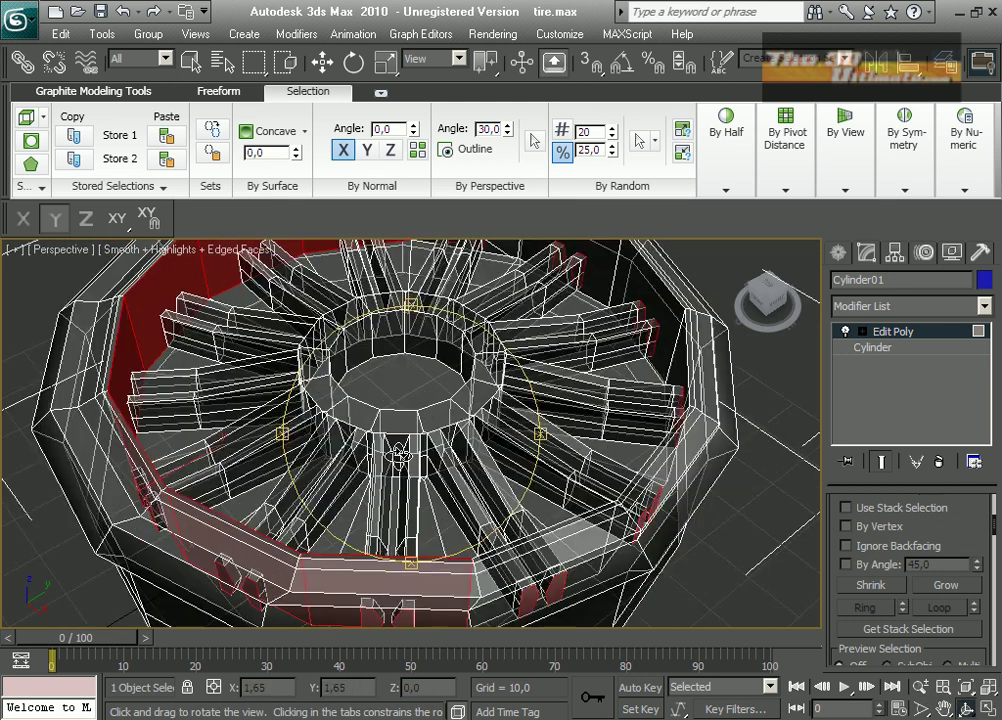
middle_click_drag(489, 311, 406, 413)
right_click(405, 413)
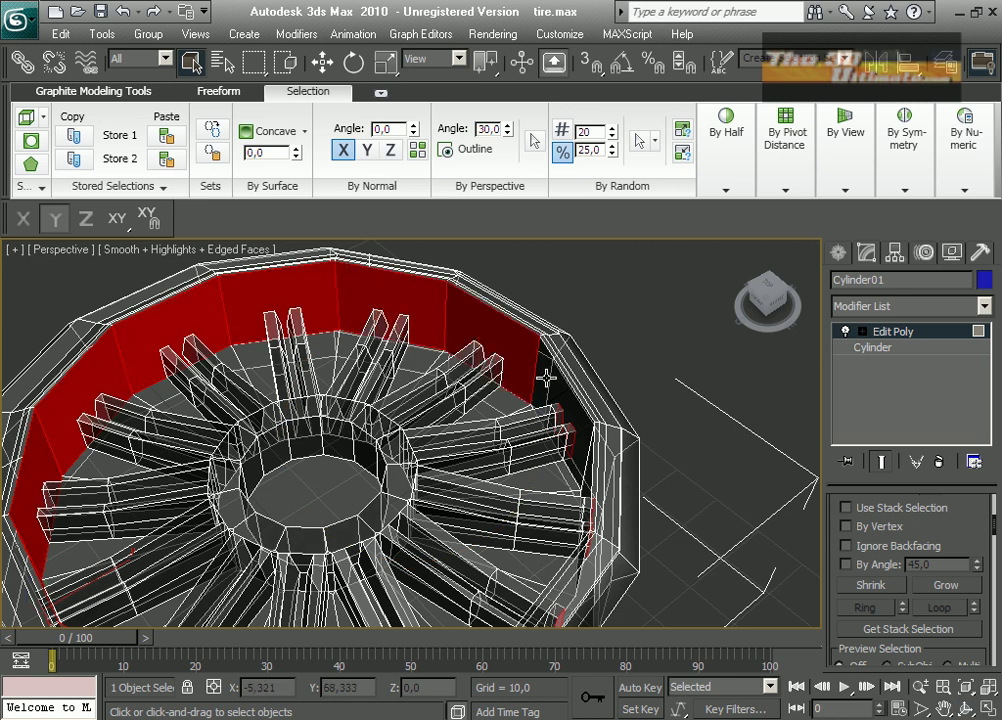
left_click(588, 473, "ctrl")
left_click(966, 709)
left_click_drag(374, 394, 532, 341)
right_click(532, 341)
left_click(518, 314, "ctrl")
left_click(430, 304, "ctrl")
Bridge the selected spoke end faces and inner rim wall polygons
left_click(968, 708)
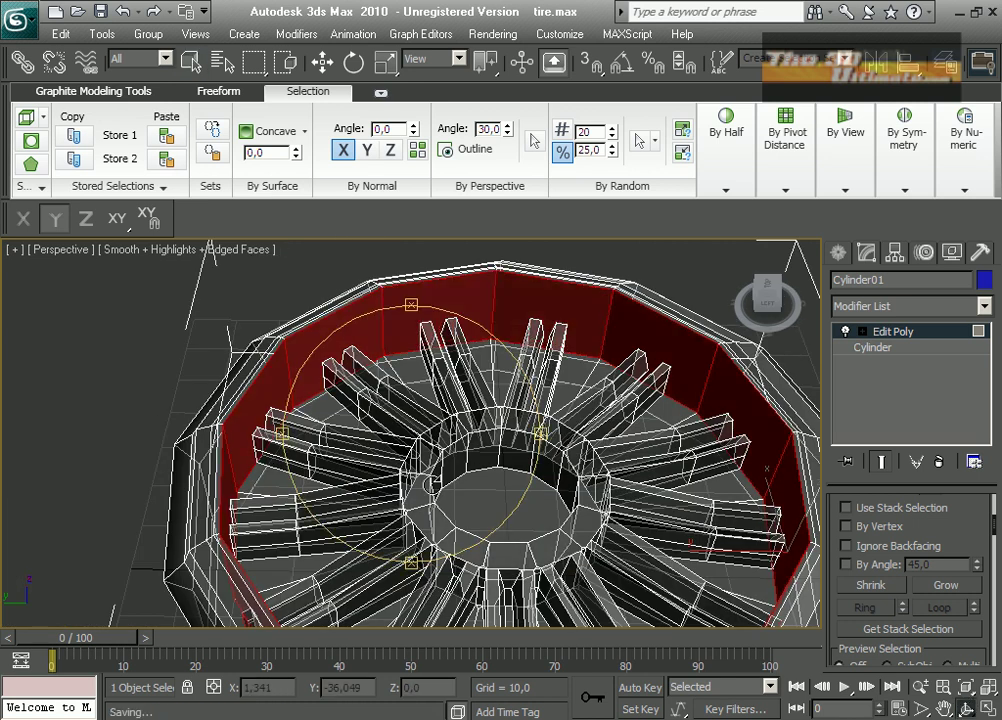
left_click_drag(376, 442, 387, 366)
middle_click_drag(387, 365, 475, 370, "alt")
scroll(960, 540, "down", 5)
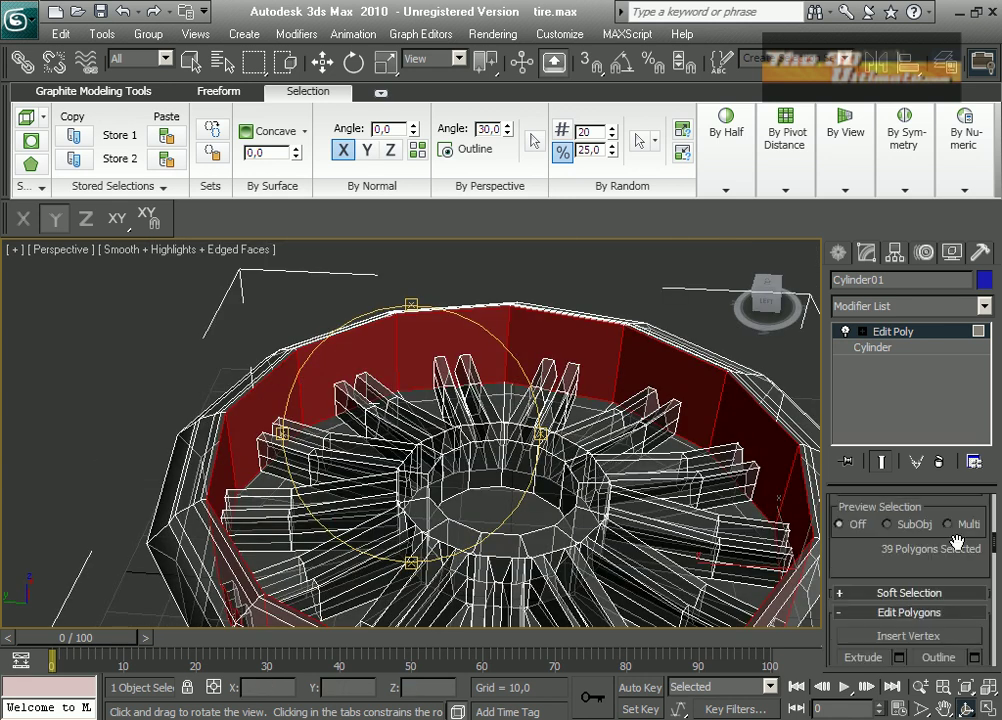
left_click(869, 651)
left_click_drag(445, 490, 513, 504)
middle_click_drag(512, 503, 602, 412, "alt")
middle_click_drag(515, 470, 822, 618, "alt")
left_click(879, 653)
left_click_drag(430, 490, 465, 519)
scroll(462, 510, "down", 5)
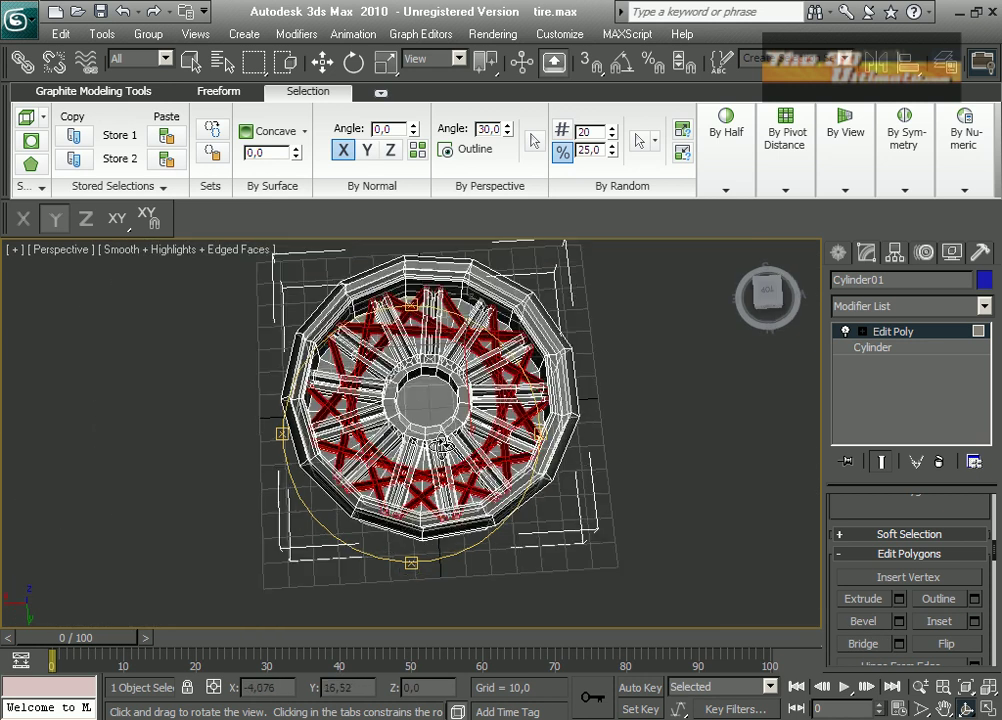
Turn off the see-through display of the wheel and bring the central hub into close view
left_click_drag(442, 450, 441, 425)
scroll(440, 425, "up", 3)
middle_click_drag(440, 425, 634, 460, "alt")
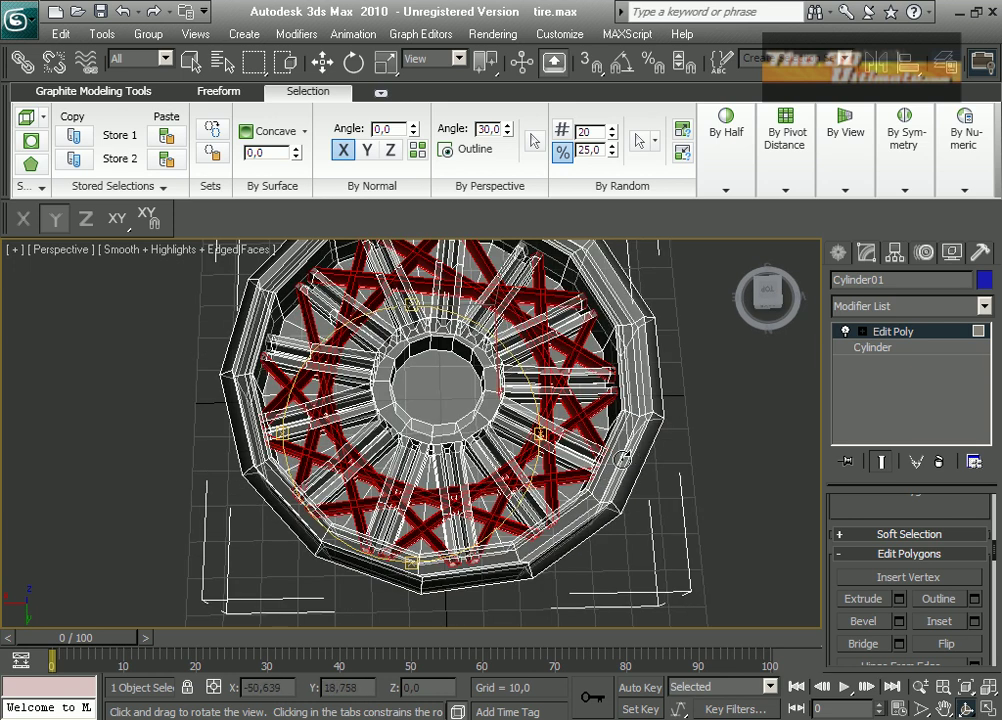
key("alt+x")
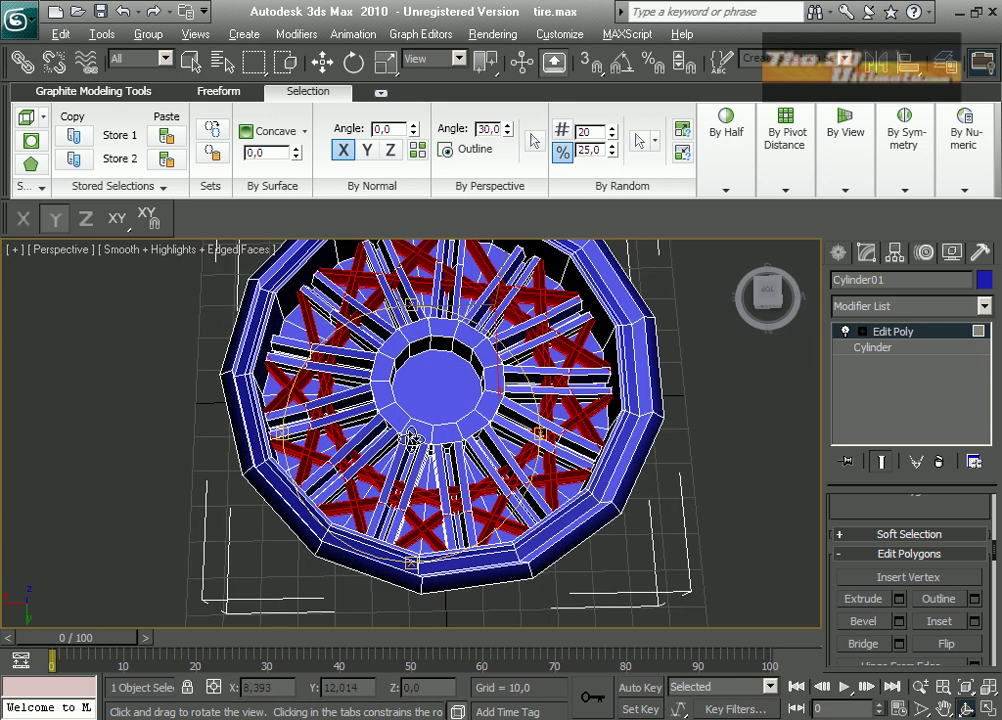
scroll(410, 440, "up", 4)
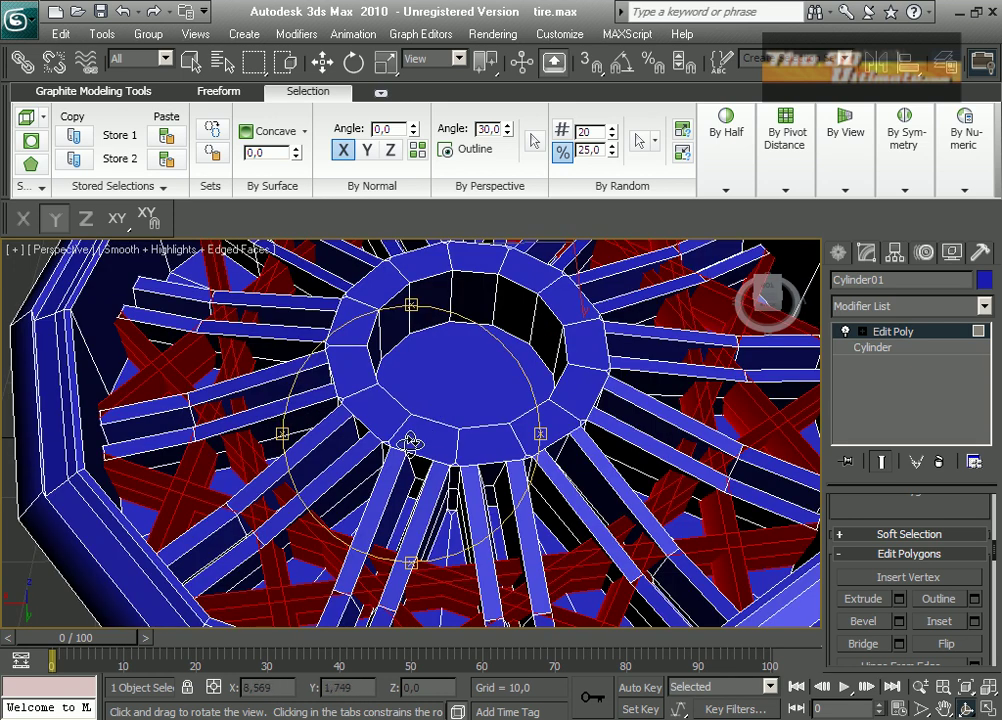
Inset the hub's central floor polygon and bevel the inner polygon downward into a narrower recess
left_click(482, 388)
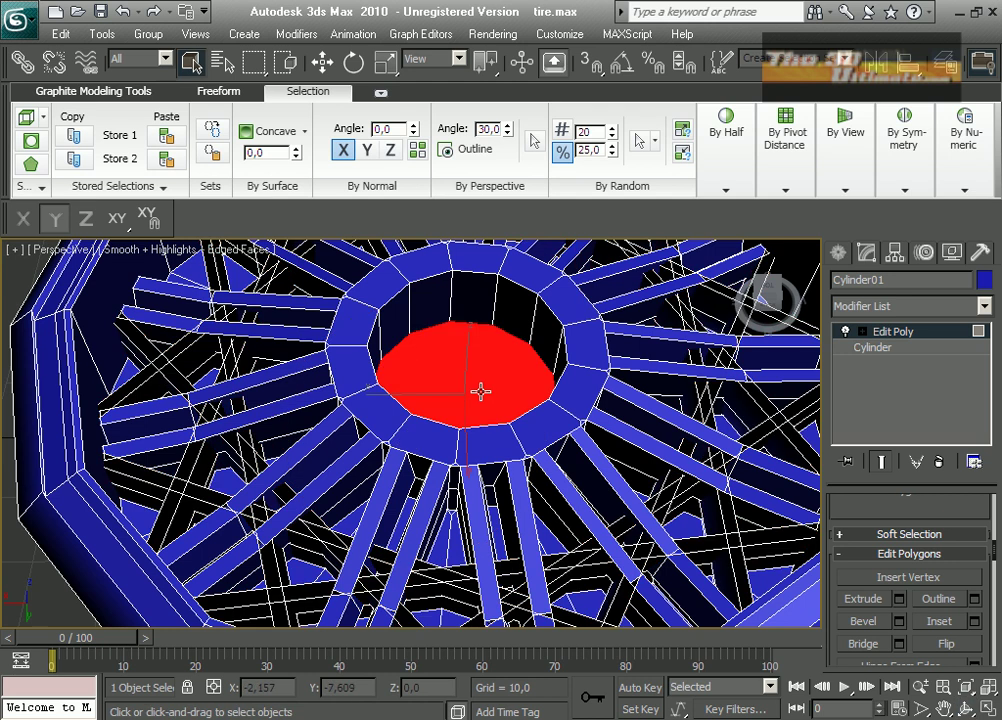
key("4")
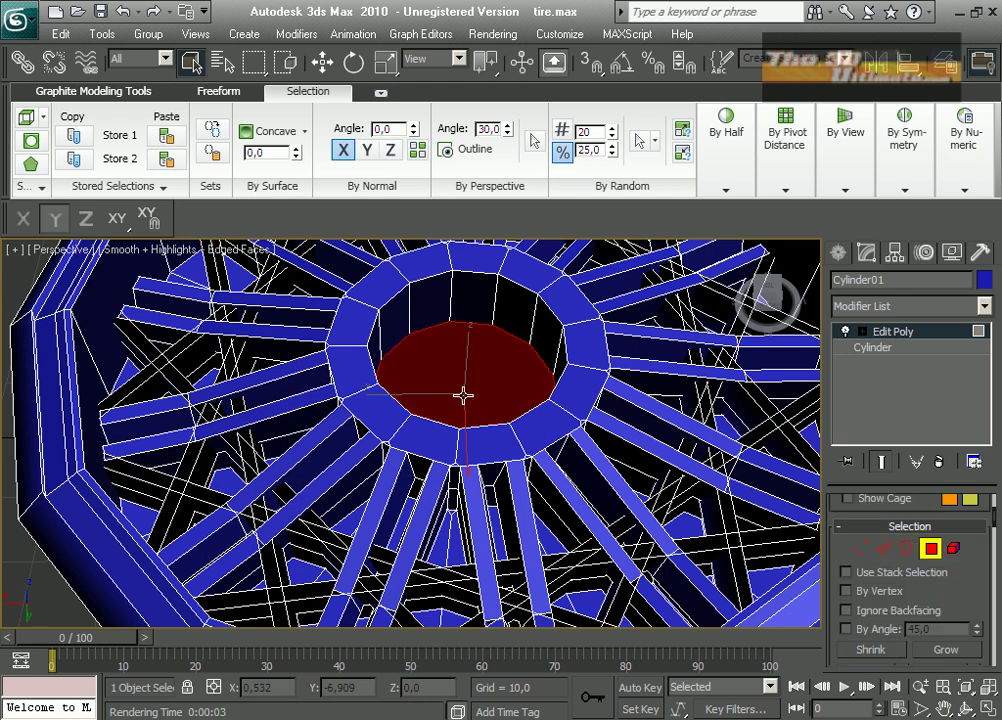
right_click(463, 396)
left_click(437, 488)
left_click_drag(472, 391, 471, 415)
right_click(464, 397)
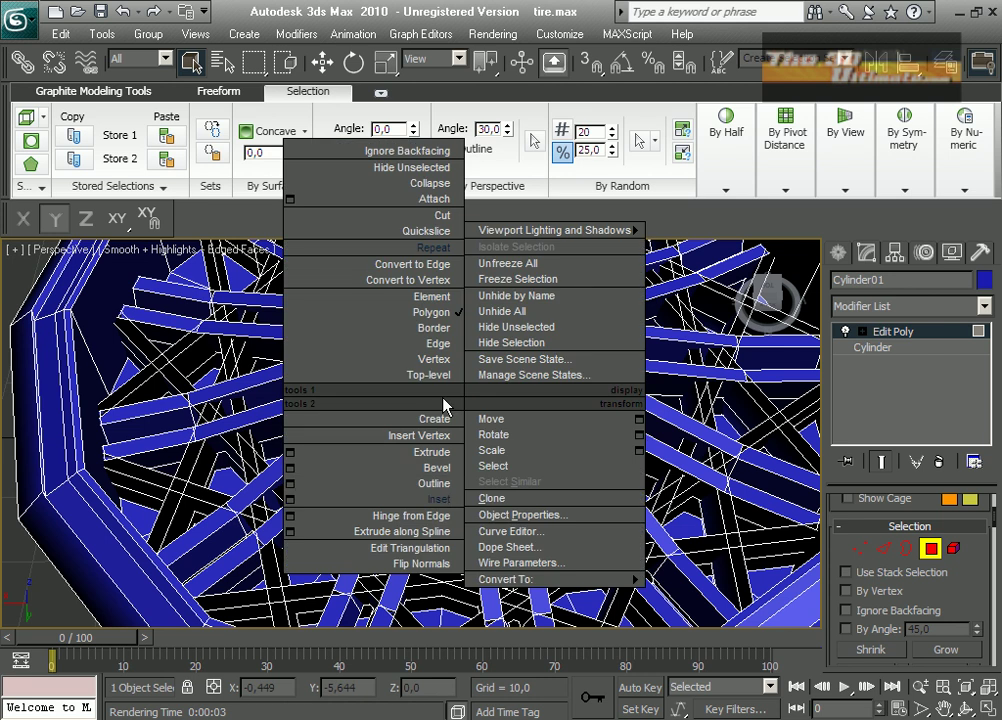
left_click(432, 467)
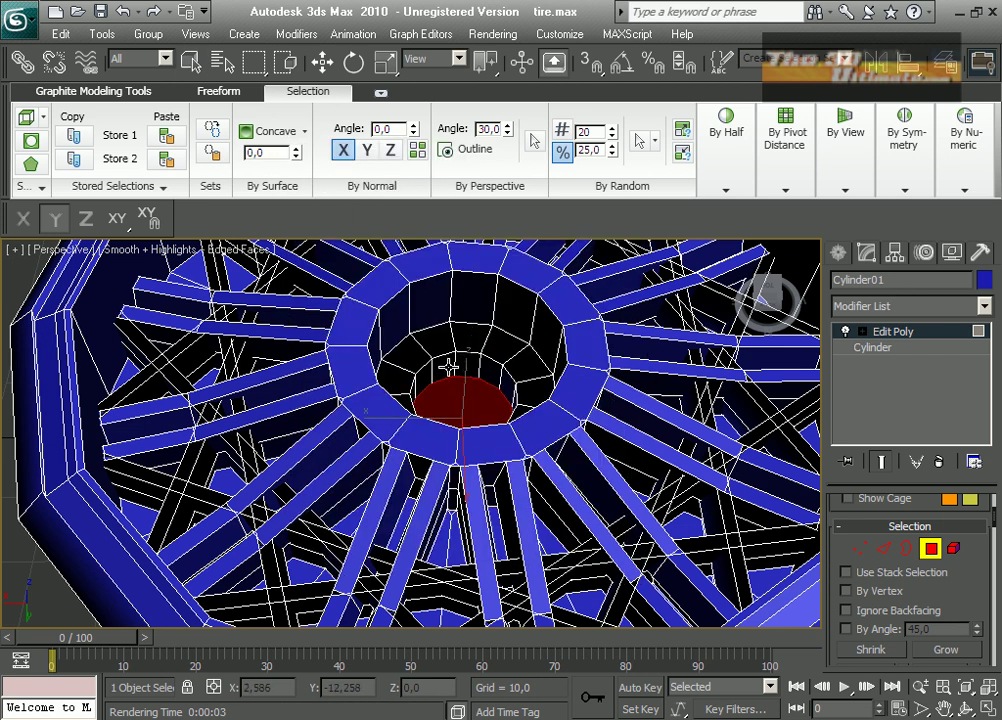
left_click(538, 420)
left_click_drag(972, 608, 972, 523)
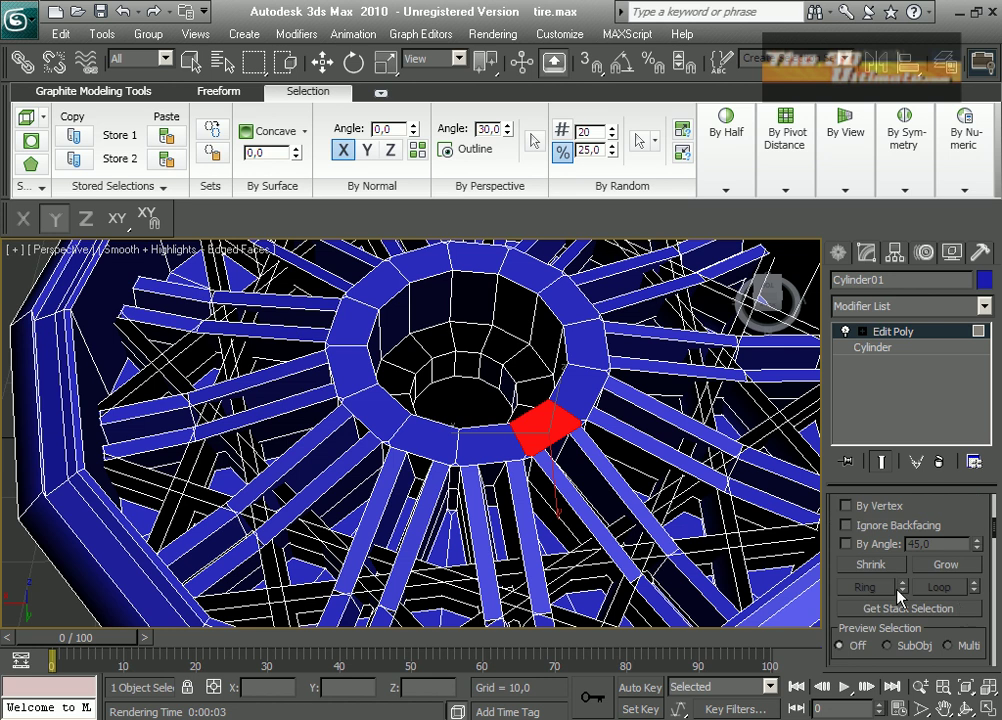
left_click(945, 565)
left_click(585, 350)
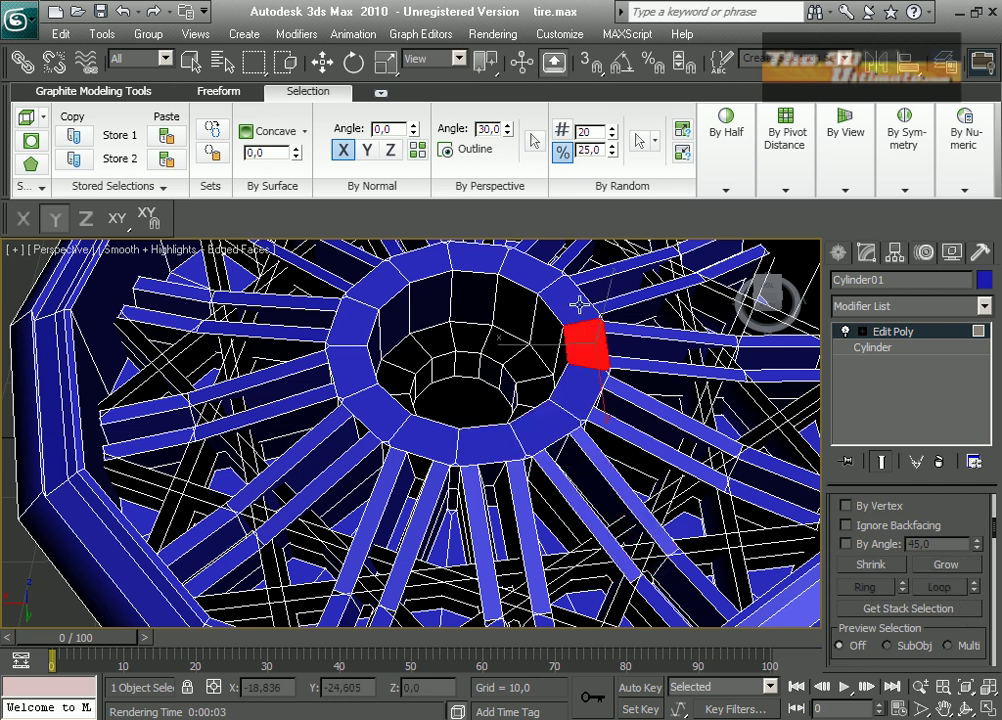
mouse_move(578, 304)
left_mouse_down()
mouse_move(481, 259)
mouse_move(391, 291)
mouse_move(358, 365)
mouse_move(427, 436)
left_mouse_up()
left_click(427, 436, "ctrl")
left_click(550, 446)
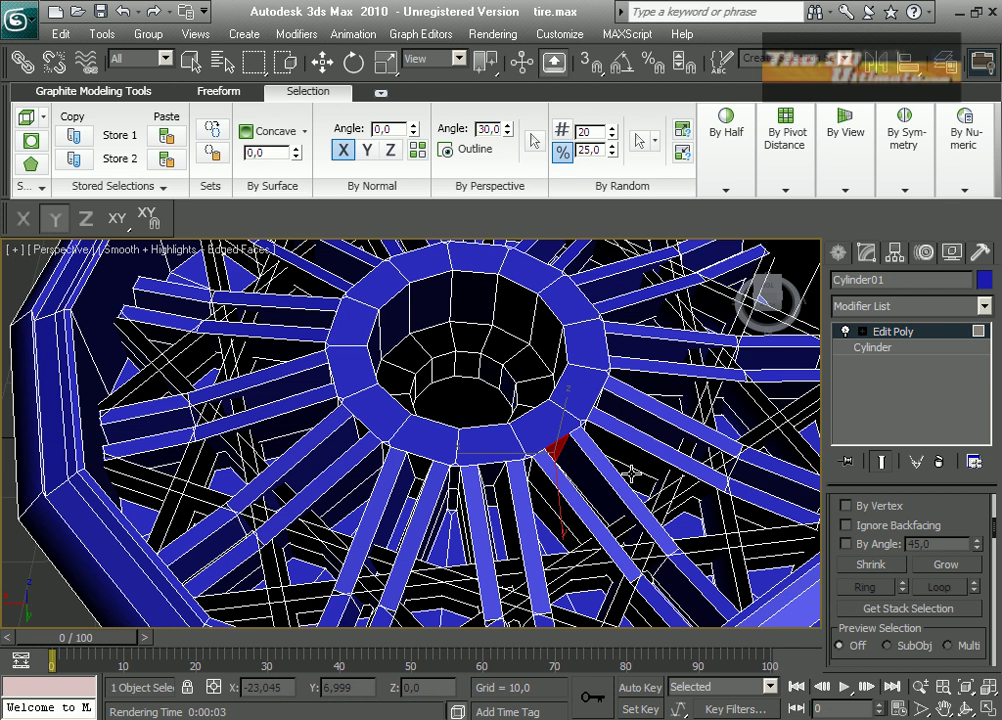
Switch to edge level, try a loop selection, and undo it
key("2")
left_click(940, 587)
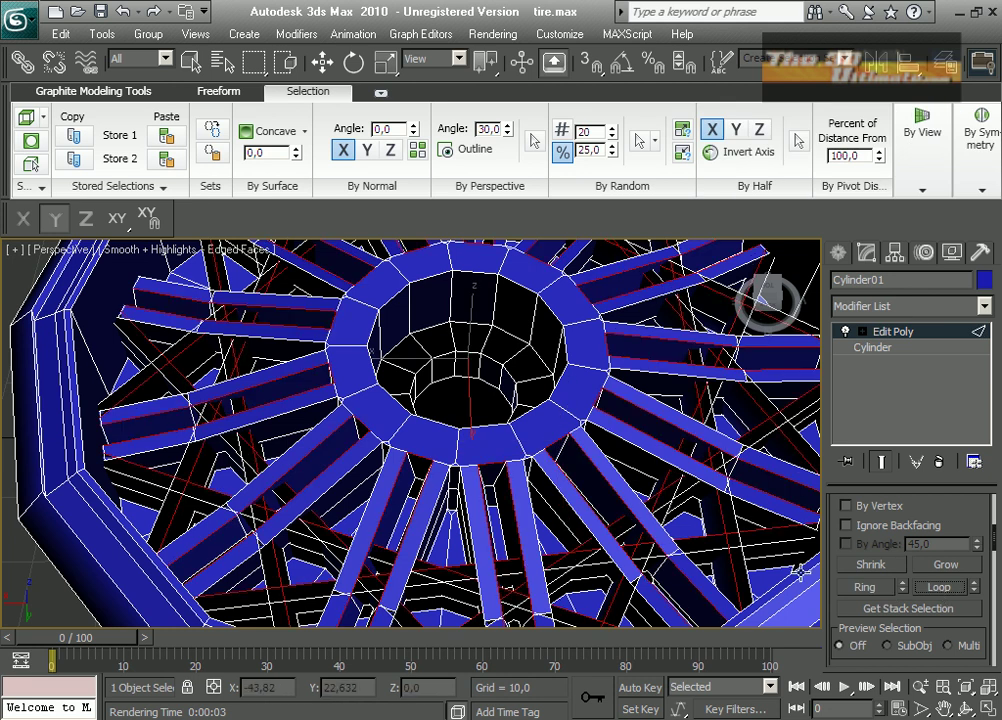
key("ctrl+z")
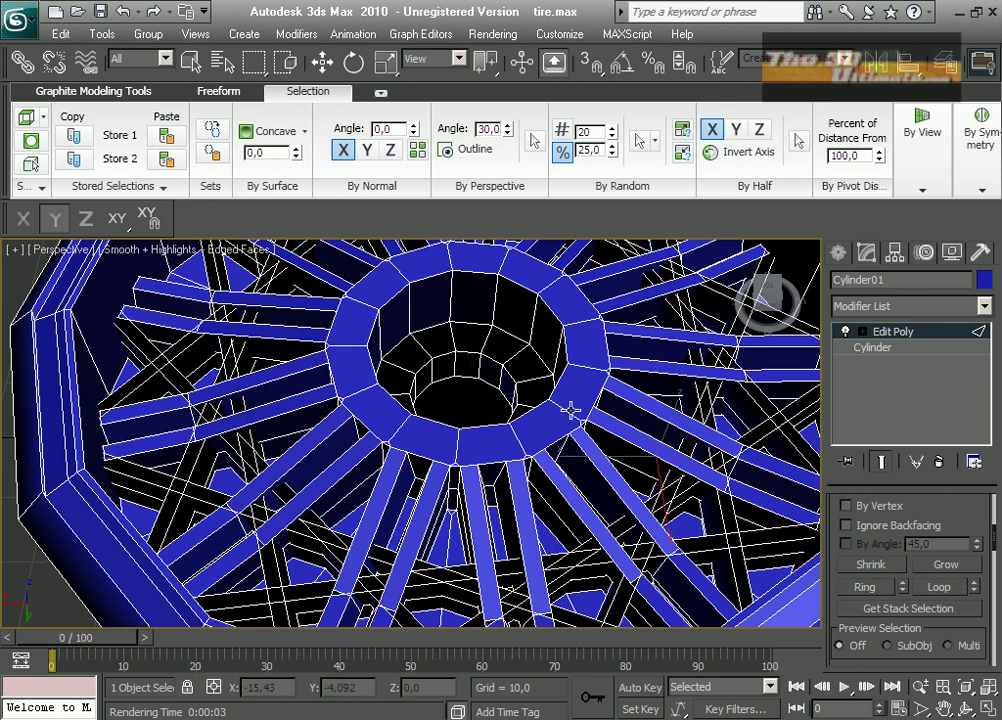
Try to select the outer edge loop around the hub's top ring
left_click(560, 383)
scroll(596, 400, "up", 3)
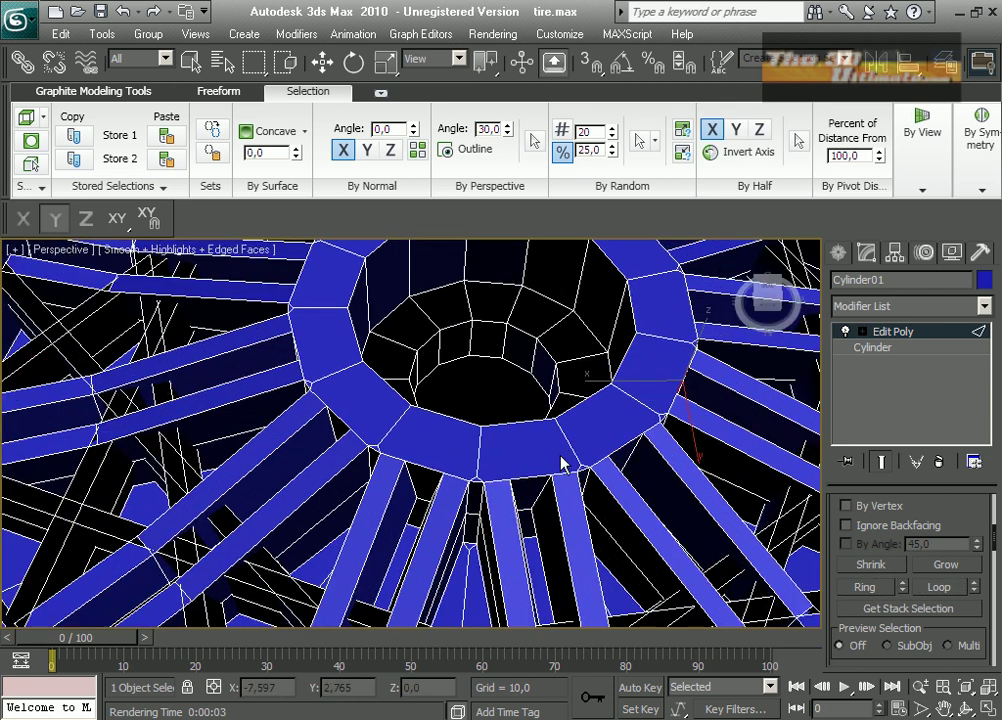
left_click(582, 471, "ctrl")
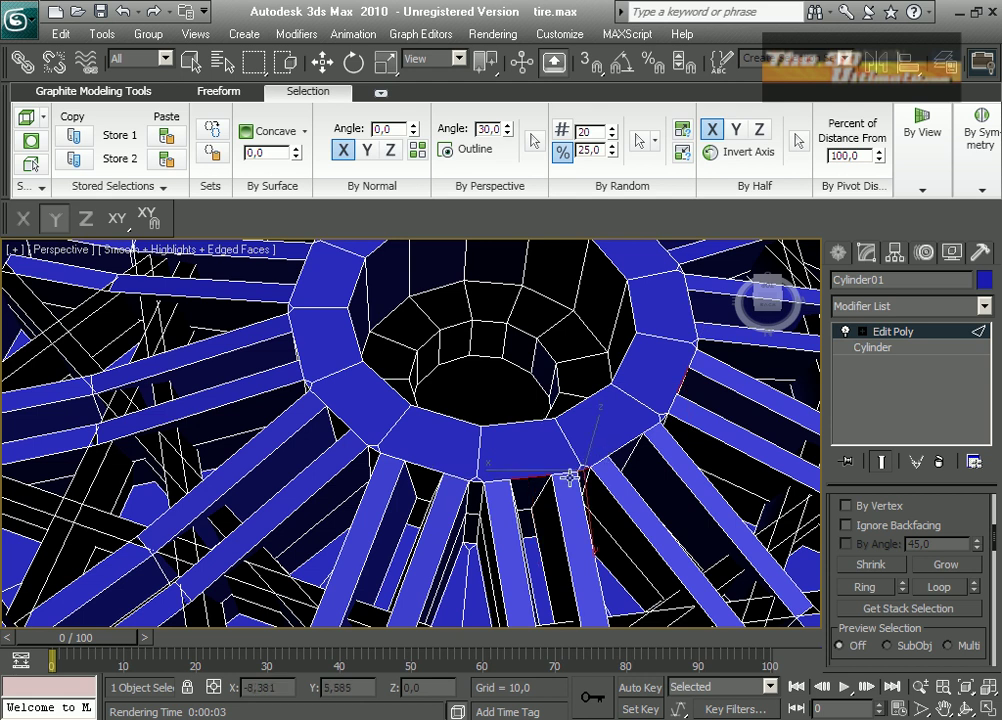
left_click(495, 485)
left_click(453, 478)
left_click(383, 461, "ctrl")
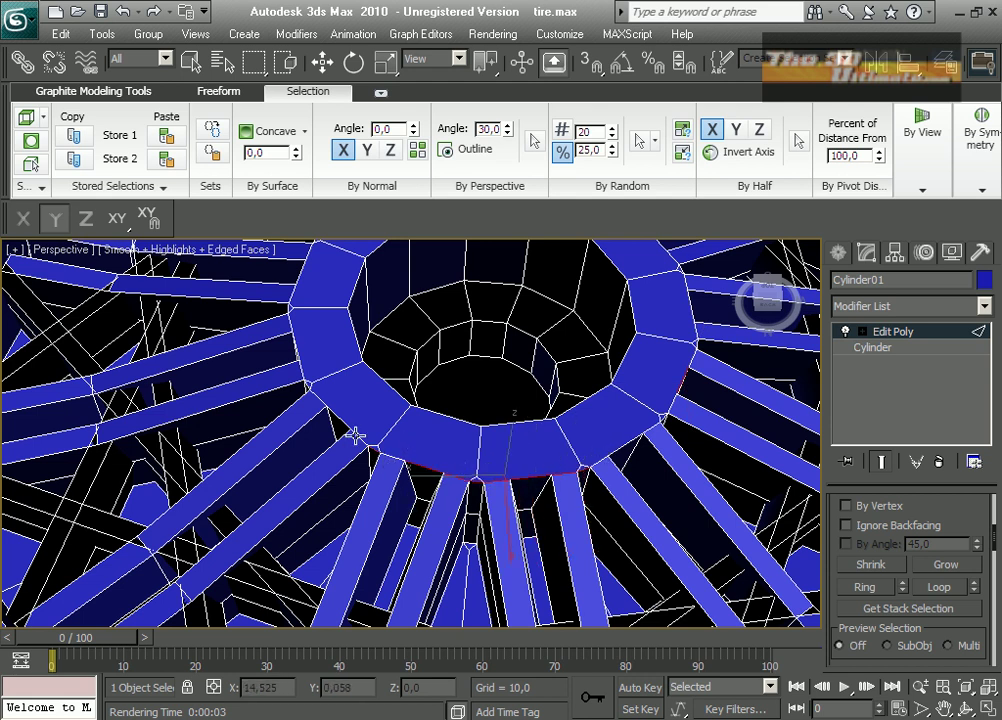
left_click(939, 587)
left_click(618, 428)
At polygon level, select every flat top polygon of the ring around the hub opening
key("4")
left_click(606, 423)
left_click(652, 374)
left_click(606, 424, "ctrl")
left_click(523, 444, "ctrl")
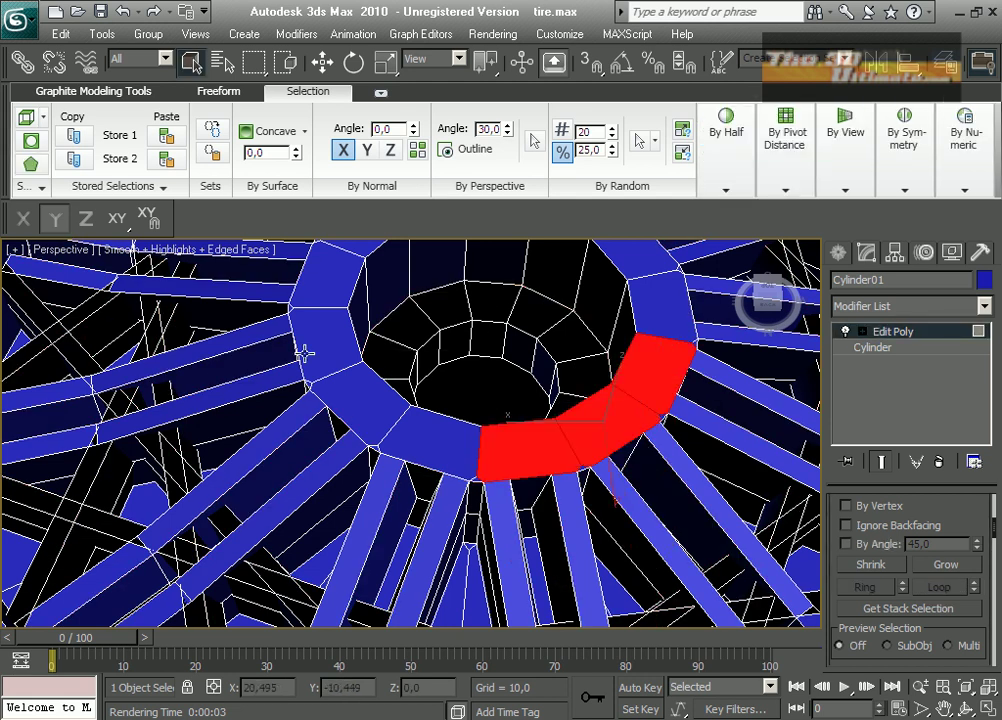
left_click(322, 348, "ctrl")
left_click(360, 407, "ctrl")
left_click(430, 440, "ctrl")
left_click(660, 314, "ctrl")
left_click(651, 254, "ctrl")
left_click(330, 282, "ctrl")
middle_click_drag(380, 303, 380, 420)
left_click(572, 302, "ctrl")
left_click(497, 285, "ctrl")
left_click(415, 295, "ctrl")
left_click(356, 334, "ctrl")
Bevel the hub ring polygons slightly upward with a narrower top face
right_click(328, 386)
left_click(312, 461)
left_click_drag(318, 432, 318, 425)
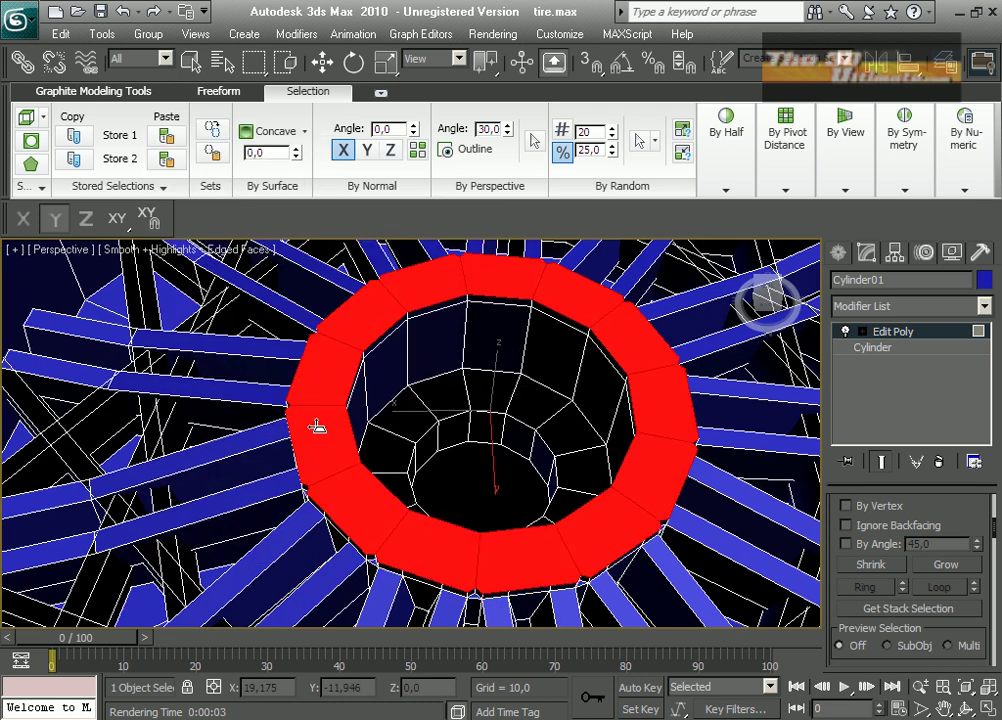
left_click(317, 428)
key("ctrl+z")
left_click(948, 565)
left_click(871, 565)
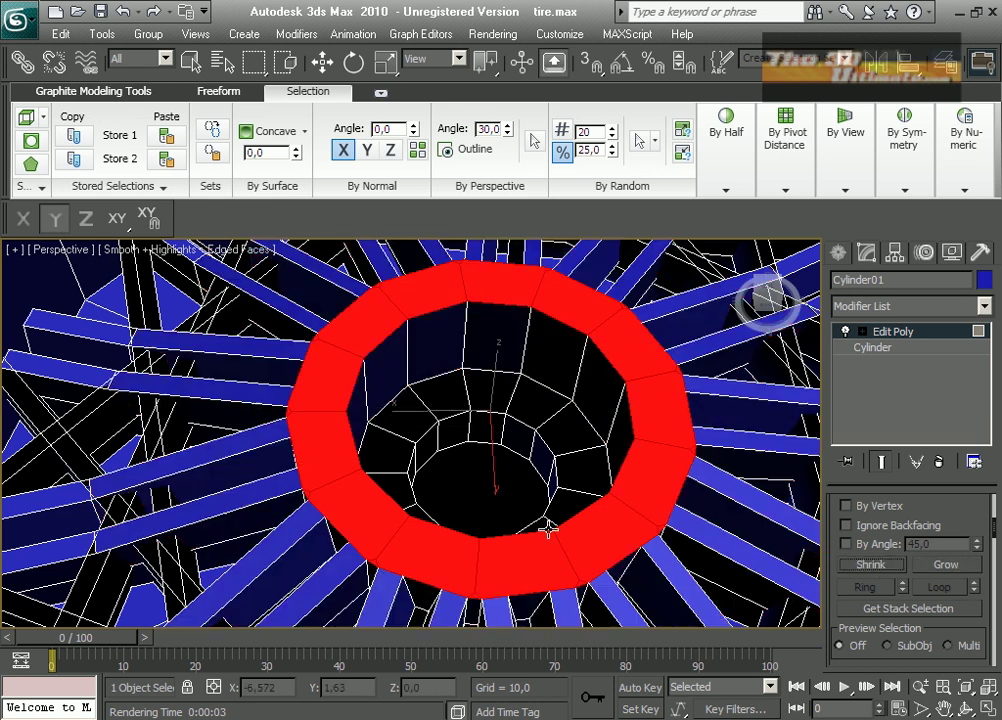
left_click_drag(326, 457, 324, 443)
left_click(324, 442)
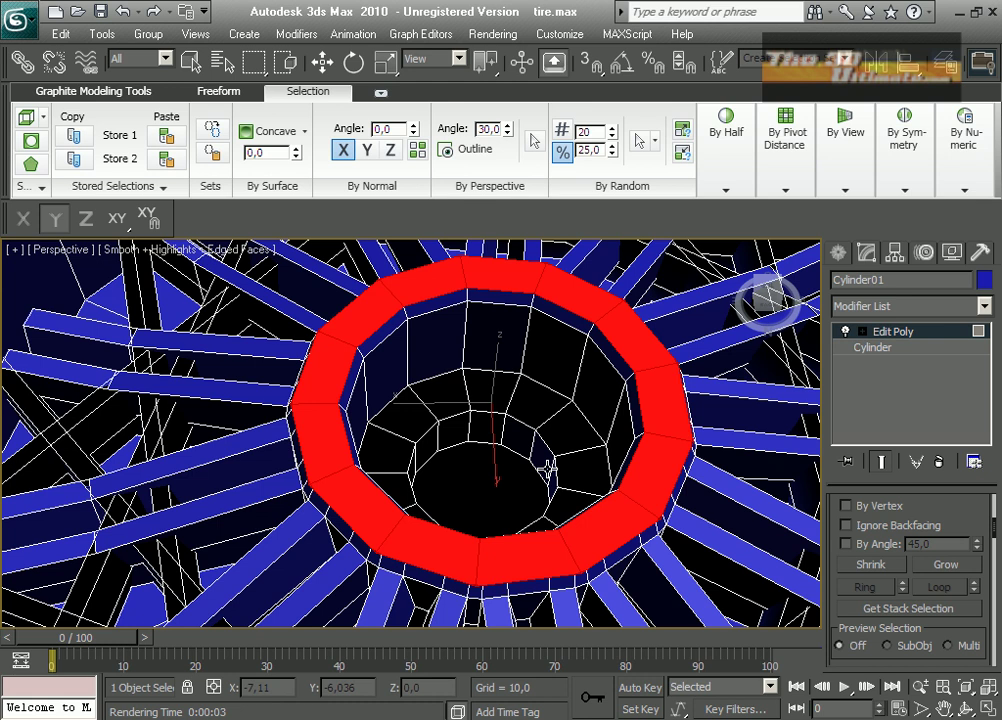
Select the edge loop around the small recess in the hub floor and chamfer it slightly
scroll(539, 469, "down", 4)
left_click(490, 430)
scroll(524, 418, "up", 6)
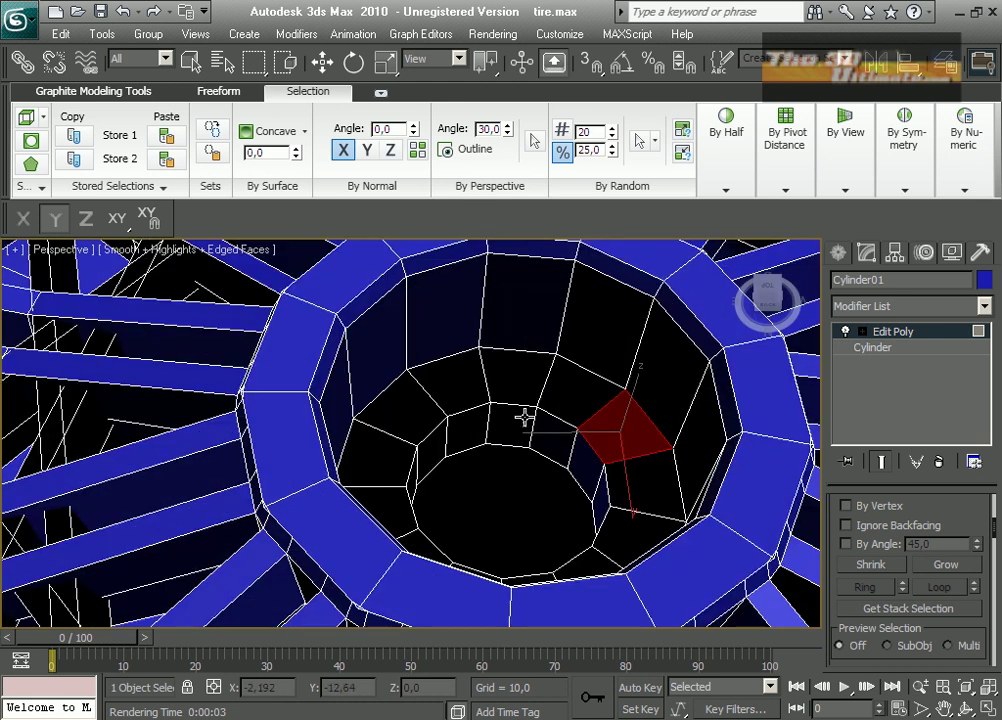
left_click(513, 401)
key("2")
left_click(513, 403)
double_click(593, 481)
right_click(421, 443)
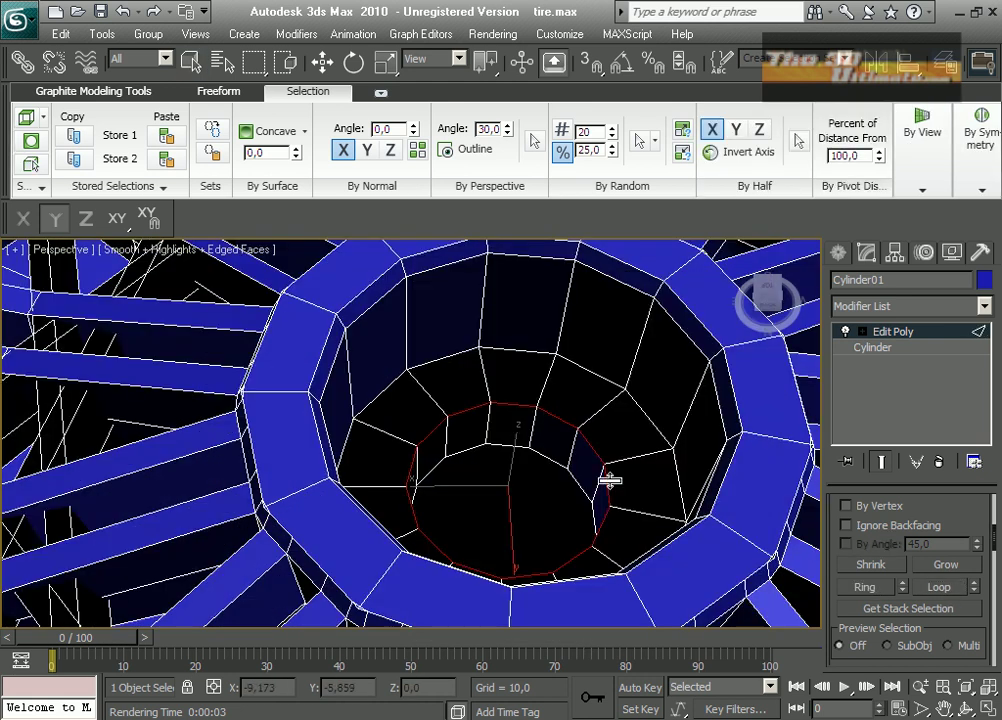
left_click_drag(610, 481, 608, 468)
scroll(530, 499, "down", 6)
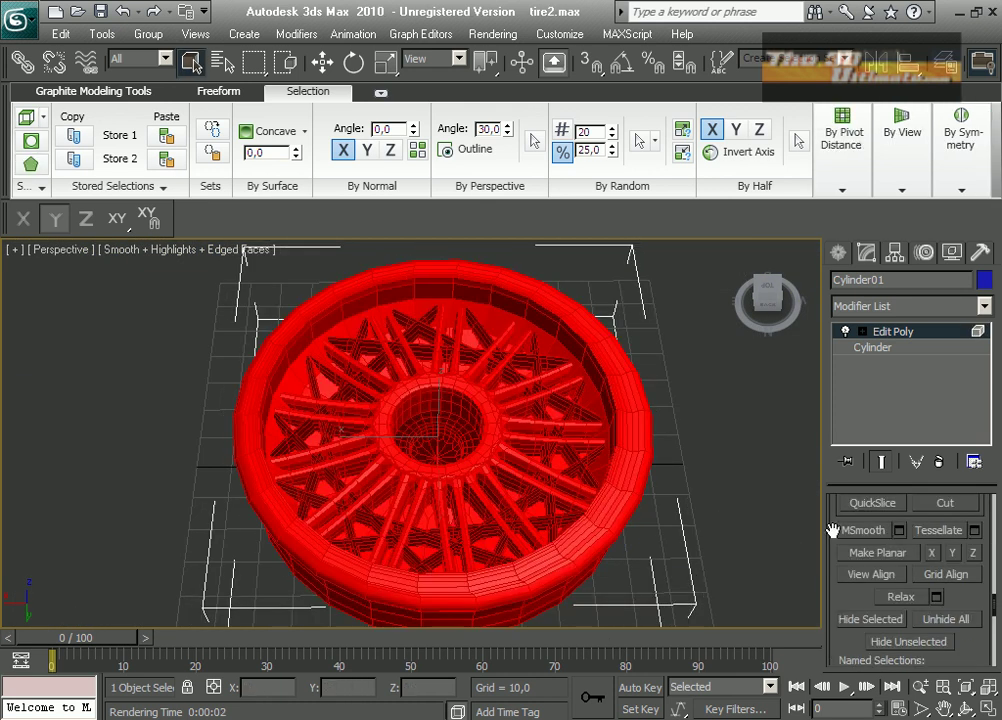
MeshSmooth the whole wheel element with smoothness 1.0, separated by smoothing groups
scroll(917, 540, "up", 5)
scroll(917, 540, "up", 5)
scroll(836, 541, "down", 3)
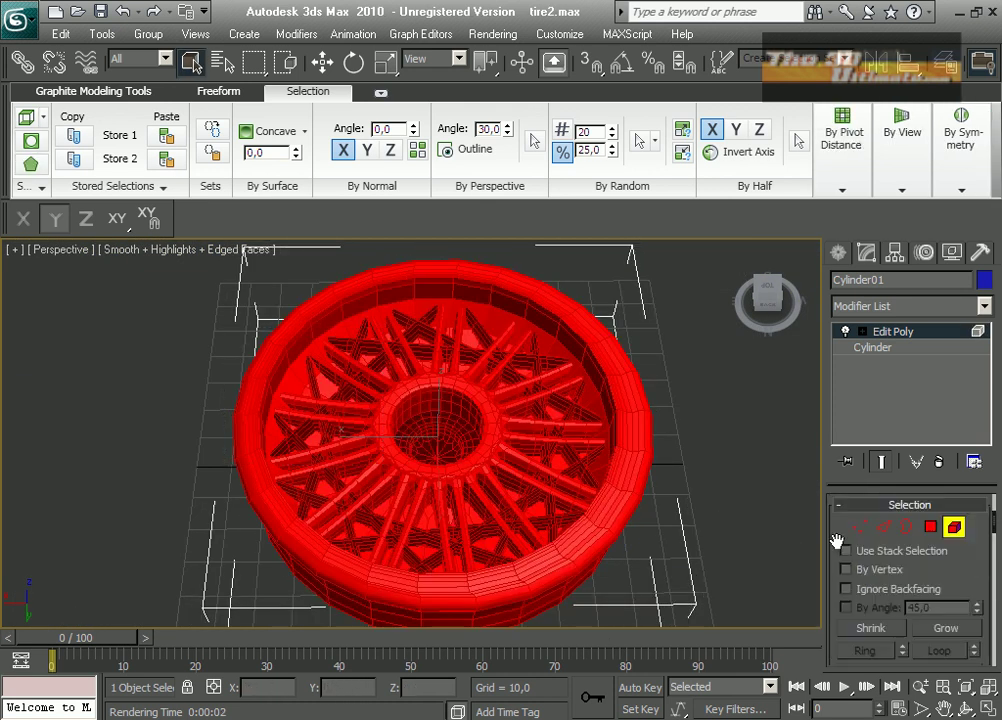
scroll(836, 545, "down", 5)
left_click(898, 552)
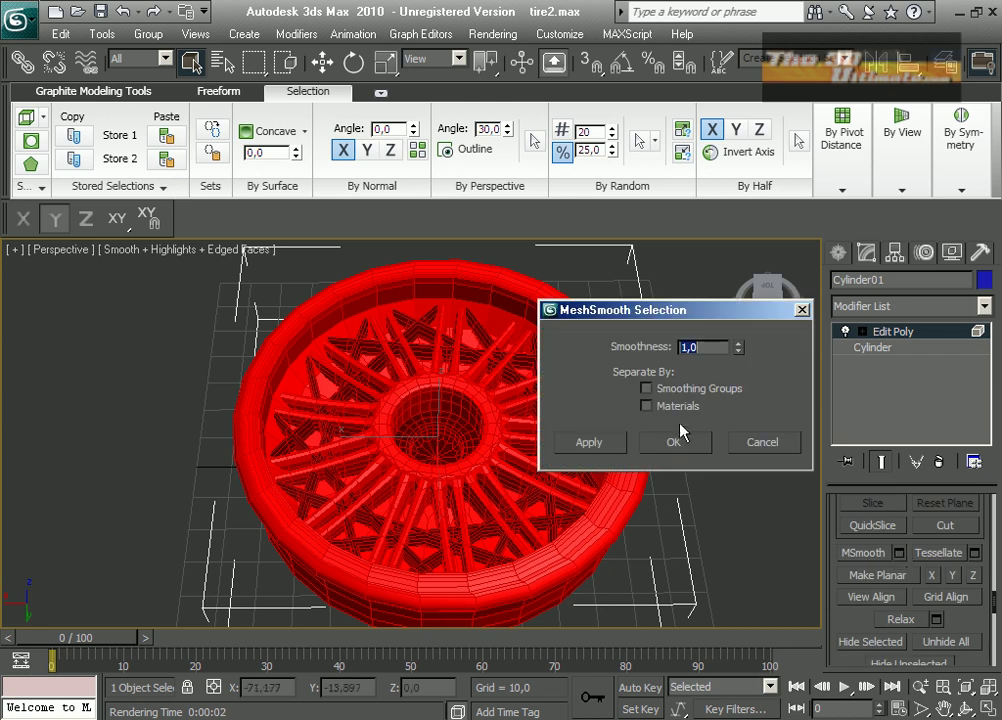
left_click(701, 389)
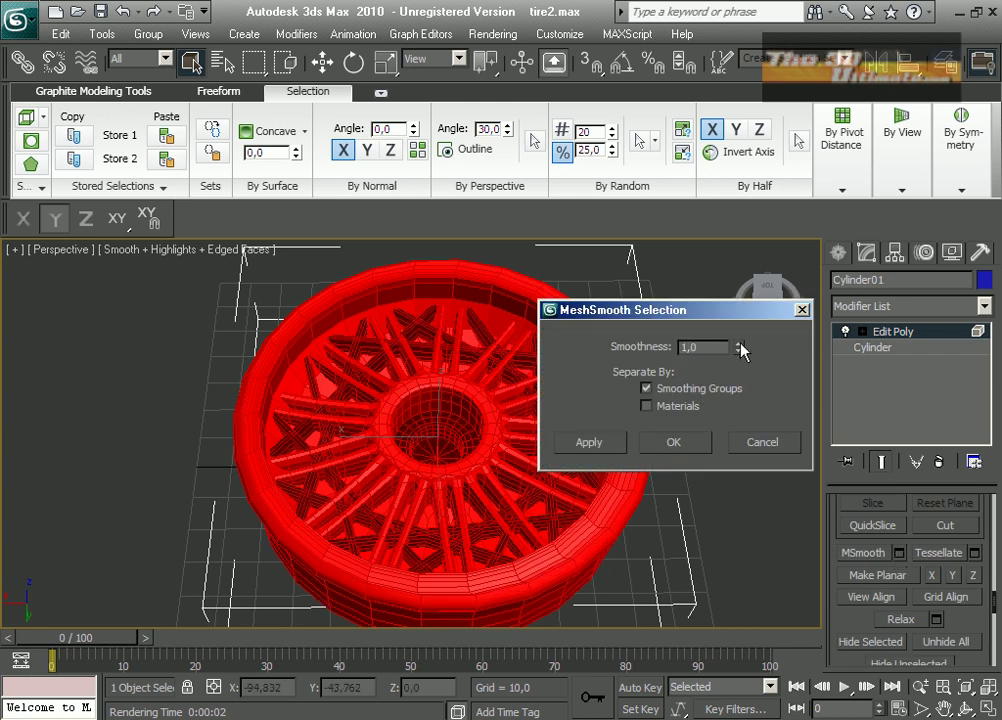
left_click(589, 442)
left_click(673, 443)
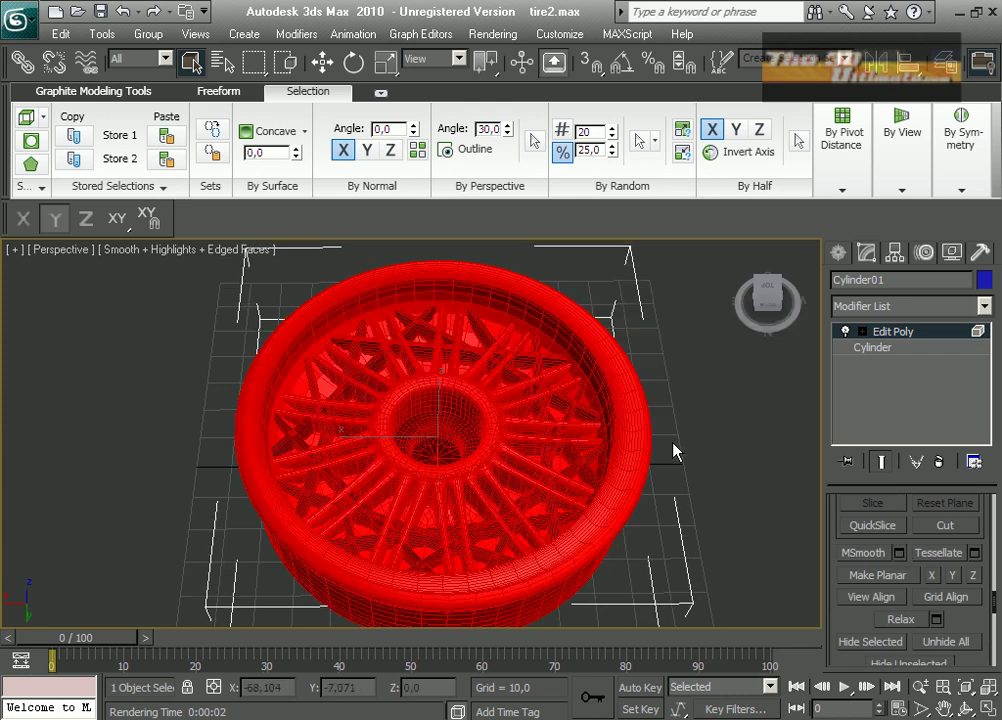
Try to select the disc polygons behind the spokes from the wheel's front side by growing one polygon
left_click(671, 436)
key("alt+w")
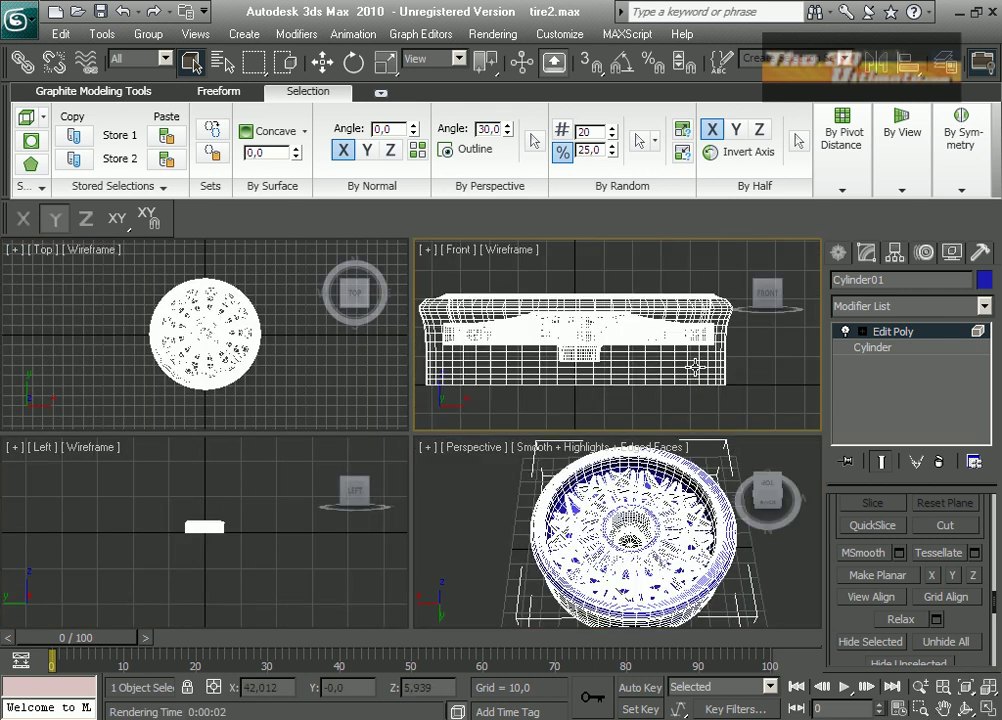
right_click(686, 531)
key("alt+w")
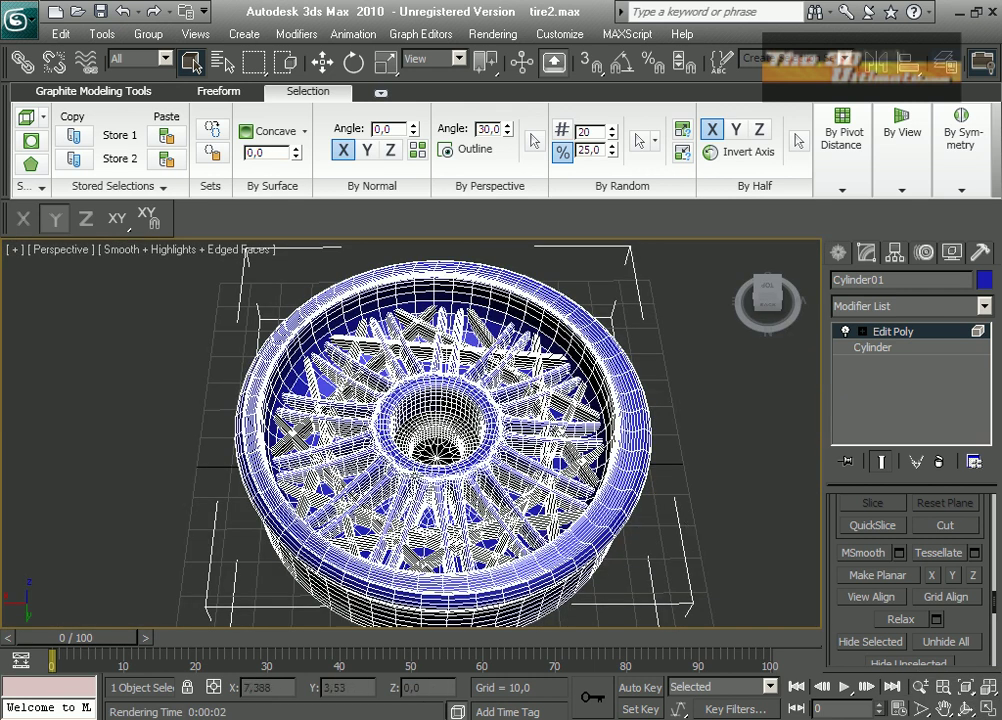
scroll(373, 480, "up", 3)
left_click(240, 341)
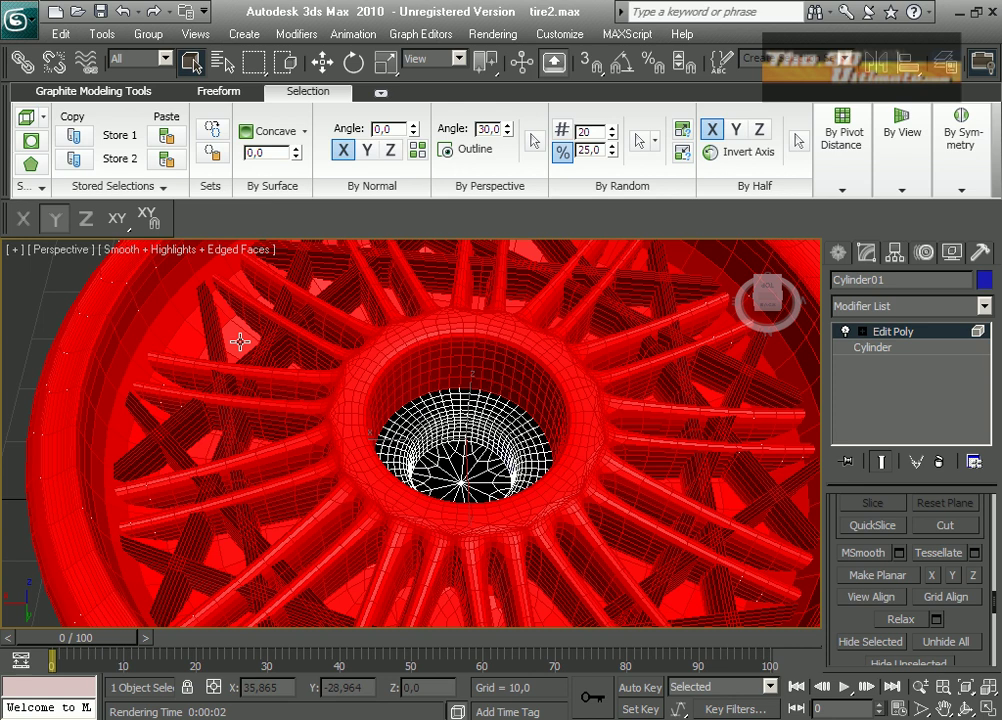
key("2")
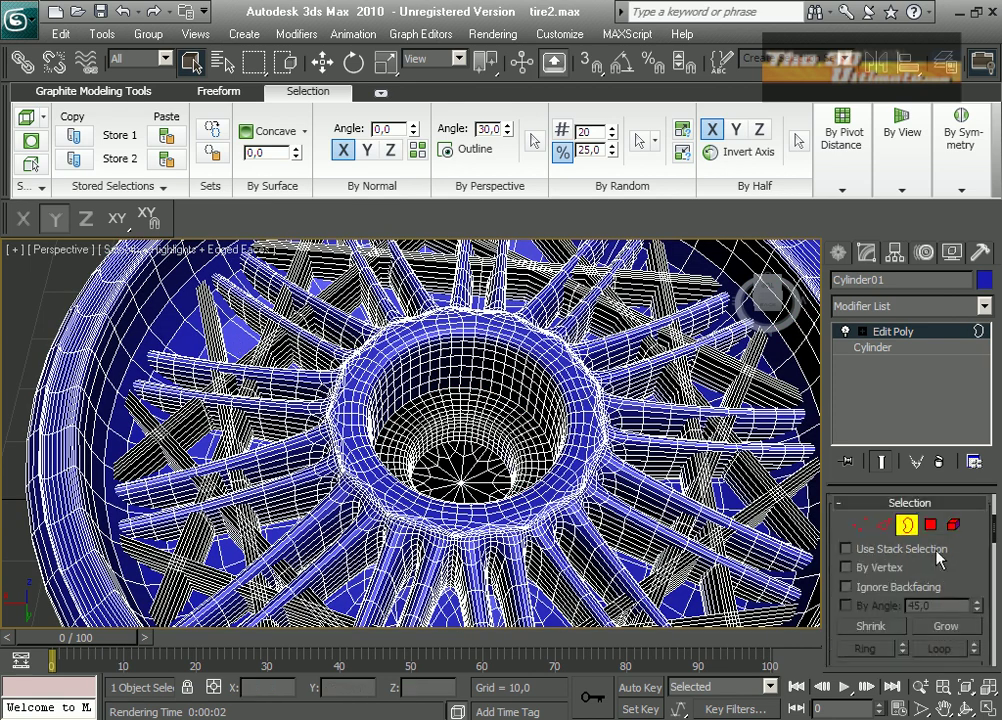
key("4")
left_click(253, 342)
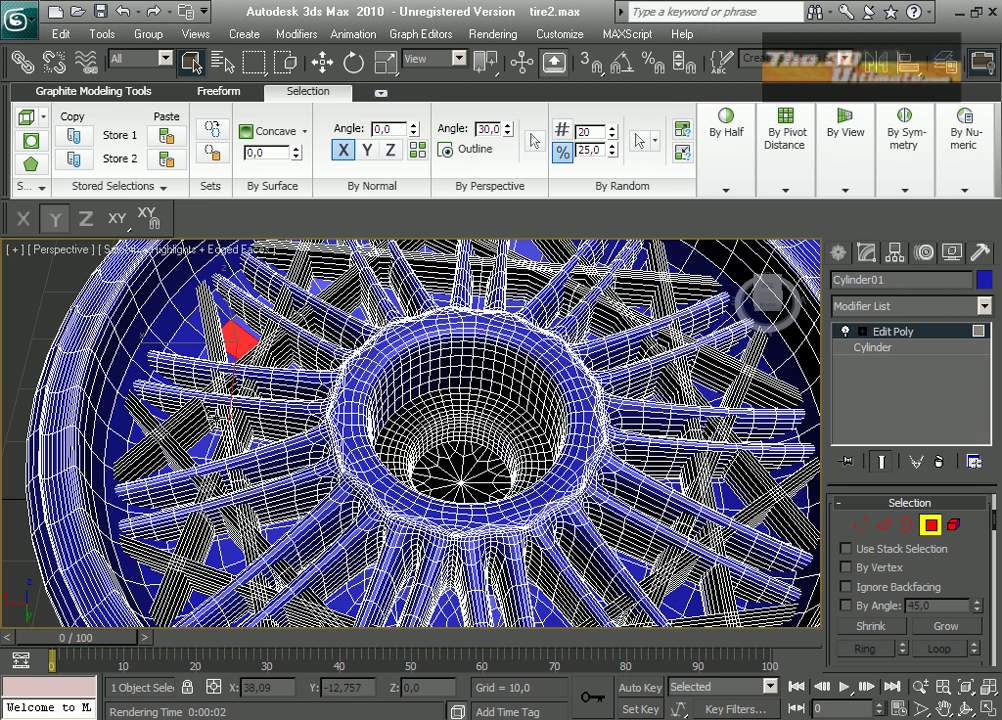
left_click(943, 627)
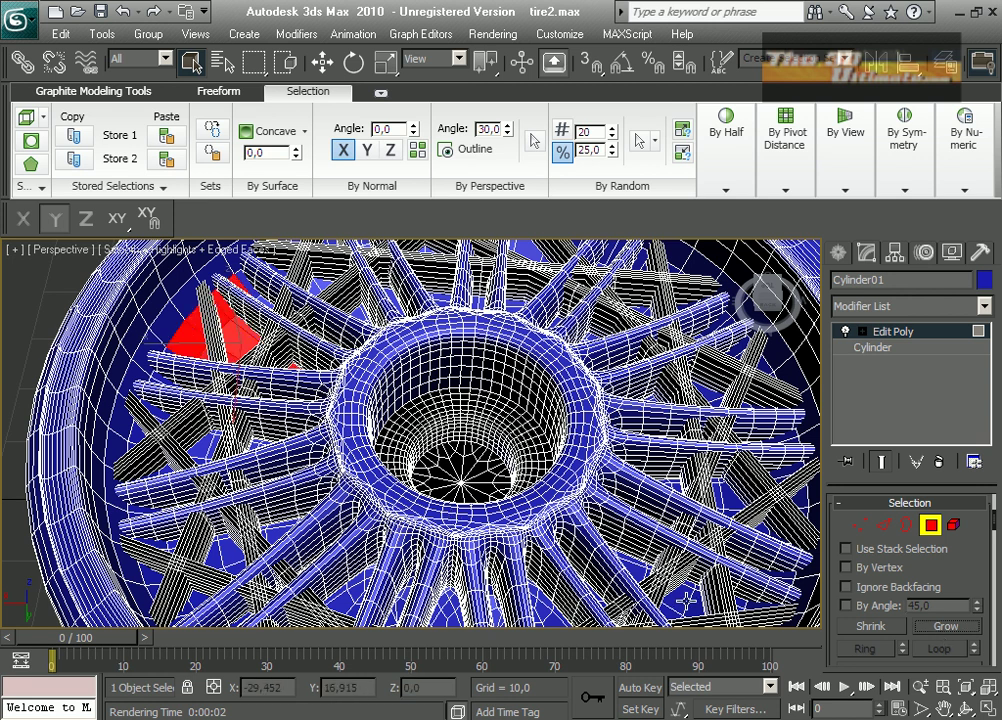
key("alt+w")
left_click(687, 418)
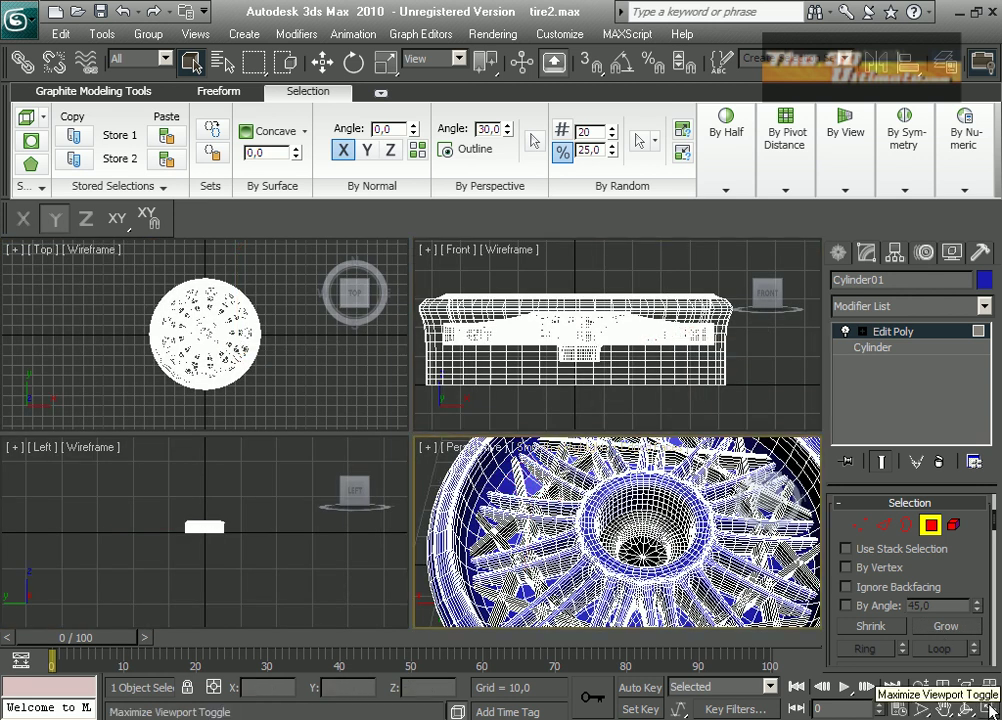
Select the polygons around the centre of the wheel's flat underside and grow the selection to cover the whole face
right_click(765, 560)
key("alt+w")
left_click(966, 708)
mouse_move(535, 470)
left_mouse_down()
mouse_move(535, 347)
mouse_move(515, 323)
mouse_move(488, 418)
mouse_move(505, 499)
mouse_move(440, 369)
mouse_move(446, 438)
left_mouse_up()
key("F3")
scroll(478, 446, "down", 8)
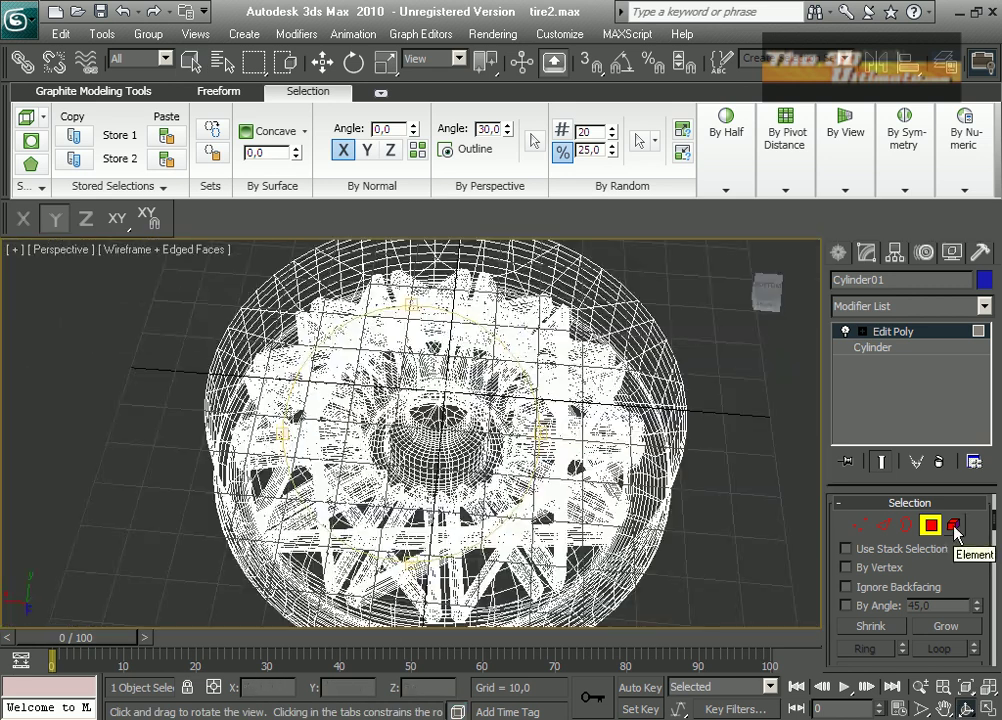
right_click(396, 451)
left_click(396, 453)
key("F3")
left_click(426, 473, "ctrl")
left_click(492, 476, "ctrl")
left_click(522, 446, "ctrl")
left_click(534, 403, "ctrl")
left_click(541, 364, "ctrl")
left_click(526, 334, "ctrl")
left_click(488, 316, "ctrl")
left_click(392, 321, "ctrl")
left_click(437, 312, "ctrl")
left_click(350, 373, "ctrl")
left_click(350, 338, "ctrl")
left_click(332, 426, "ctrl")
left_click(940, 627)
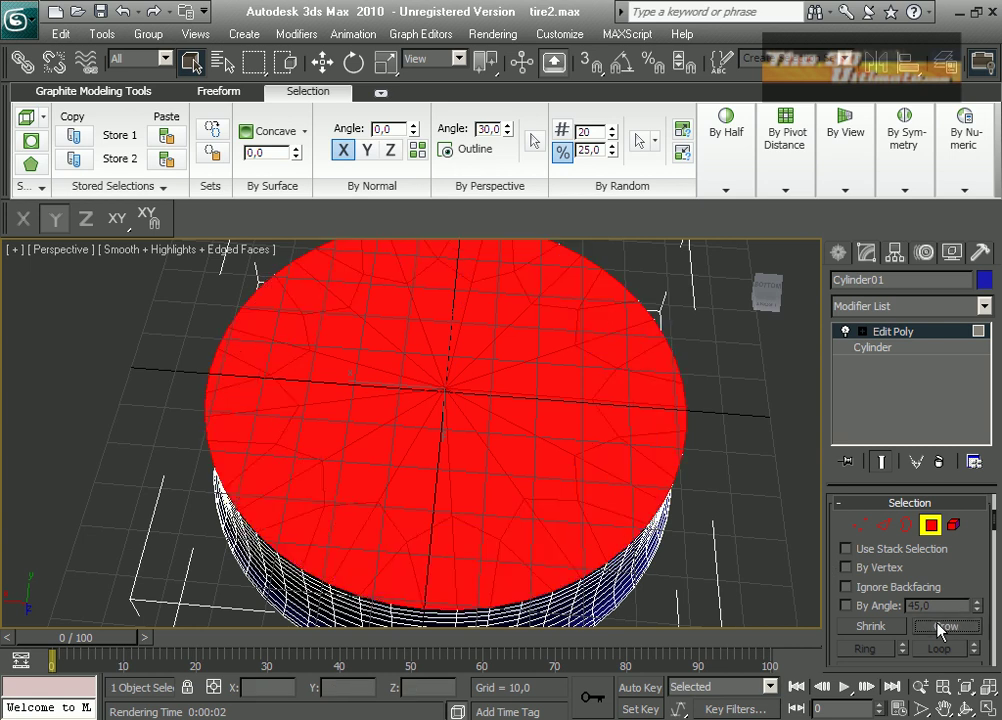
Inset the underside polygons slightly and extrude the inner area inward to hollow the wheel's back up to the hub
right_click(454, 462)
left_click(410, 551)
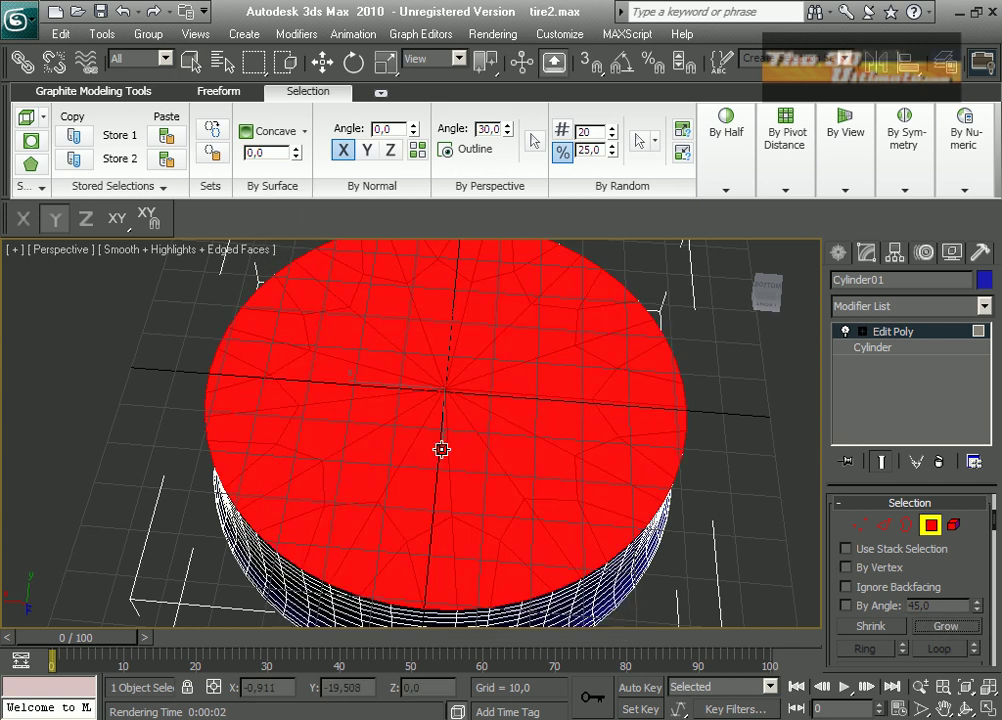
left_click_drag(441, 447, 436, 453)
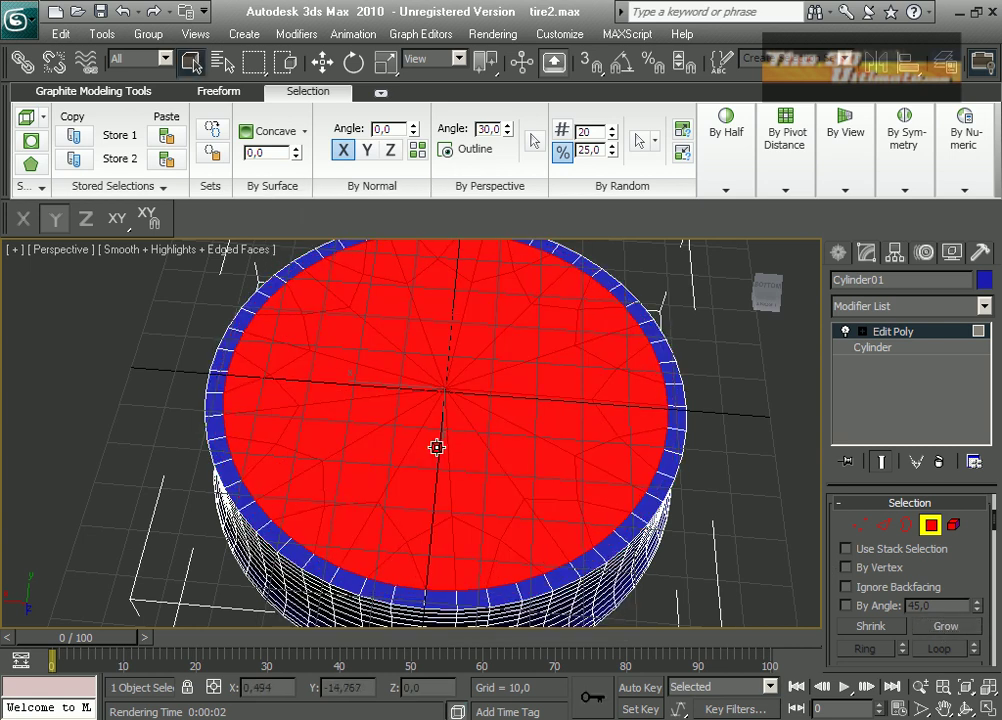
right_click(436, 453)
left_click(421, 494)
left_click_drag(435, 453, 436, 506)
In the Front view, select the wheel's lowest vertices, convert them to a polygon selection, and shrink it to the bottom band
left_click(966, 708)
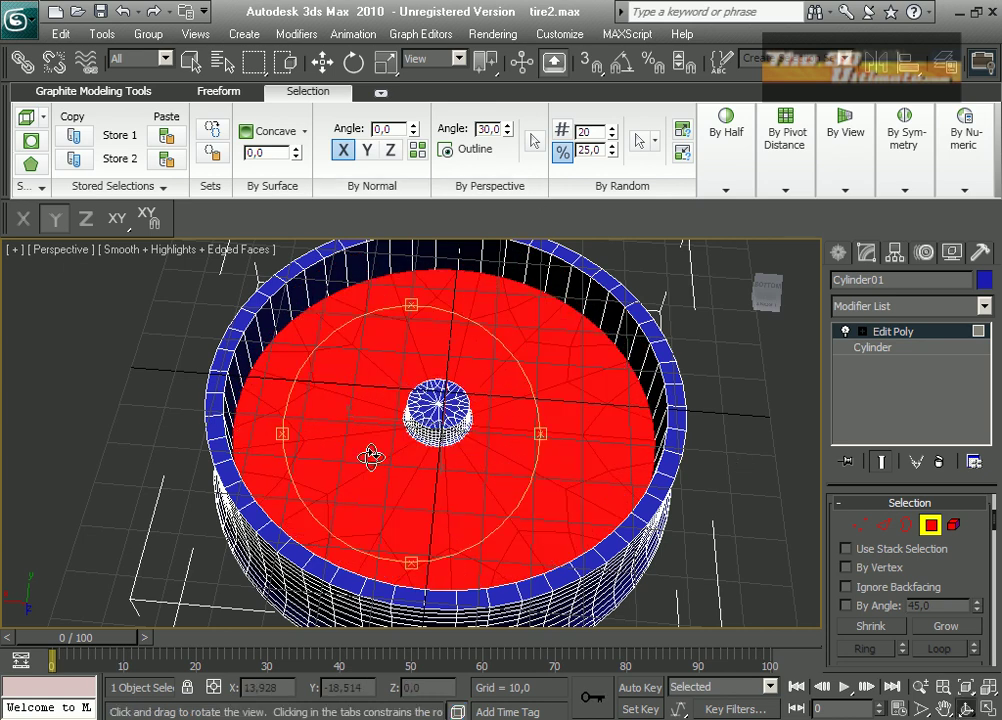
left_click_drag(371, 456, 377, 512)
middle_click_drag(377, 512, 383, 587, "alt")
left_click(985, 708)
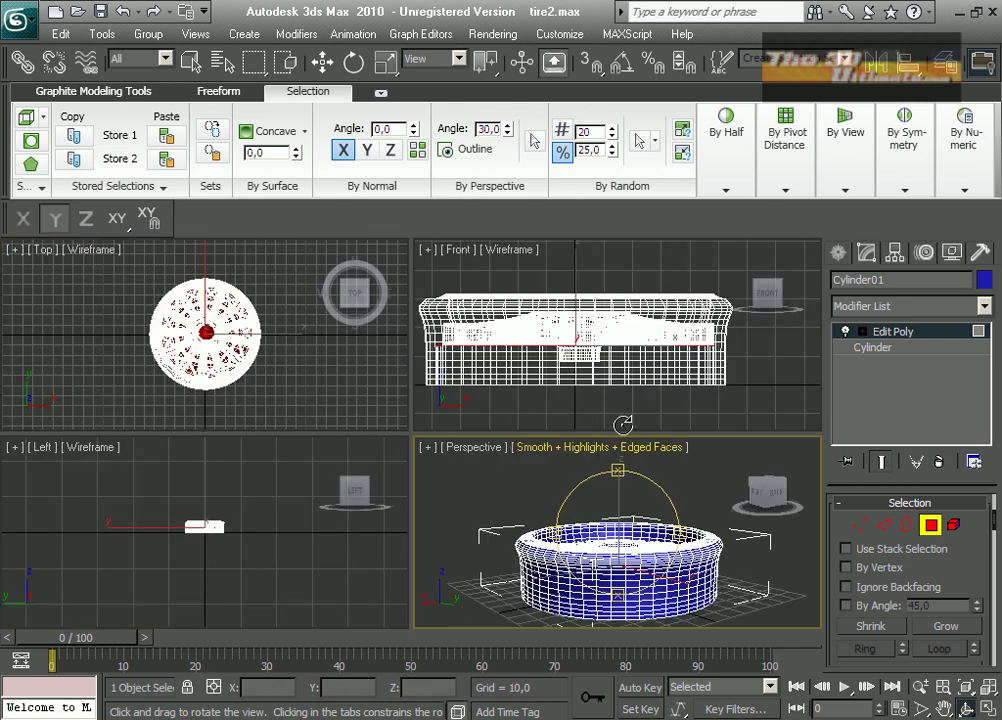
key("alt+w")
key("1")
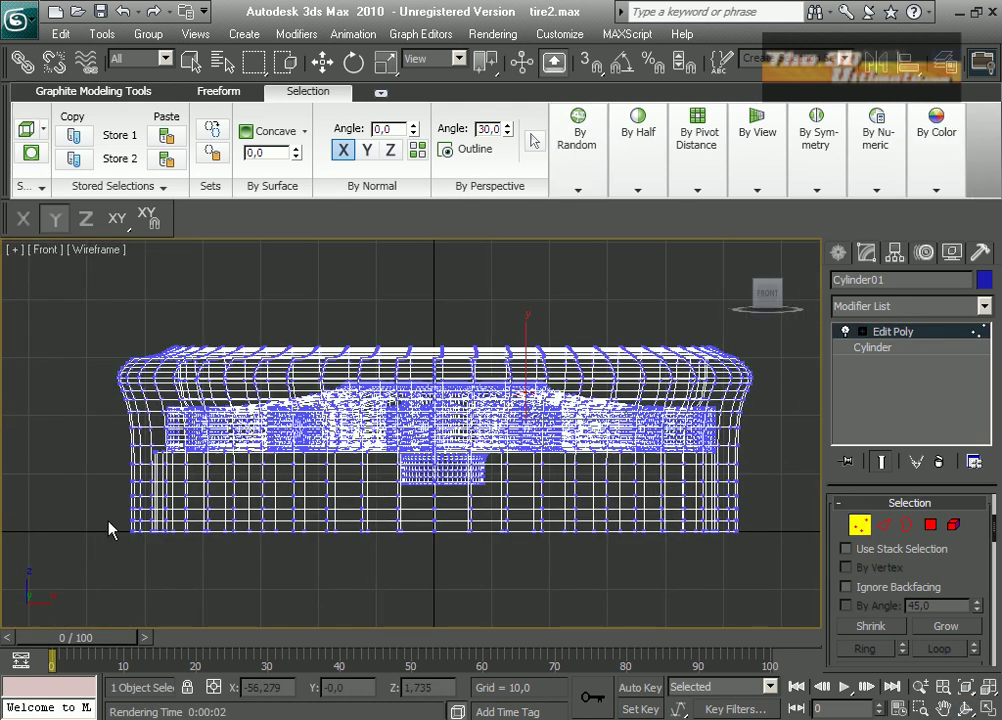
left_click_drag(108, 516, 778, 608)
key("q")
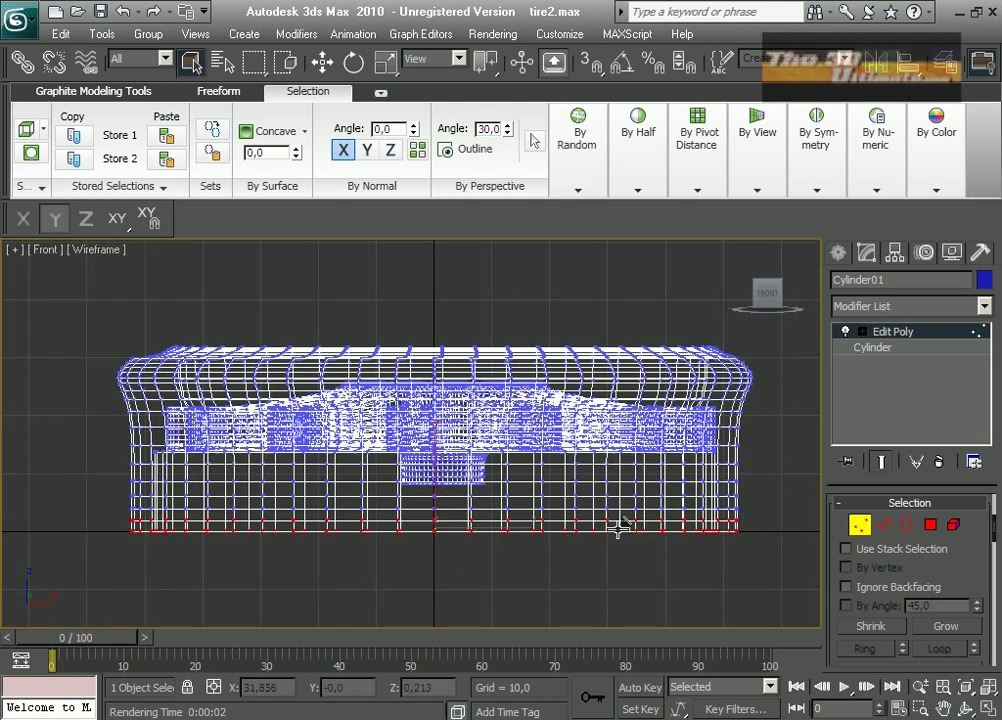
right_click(619, 527)
left_click(483, 391)
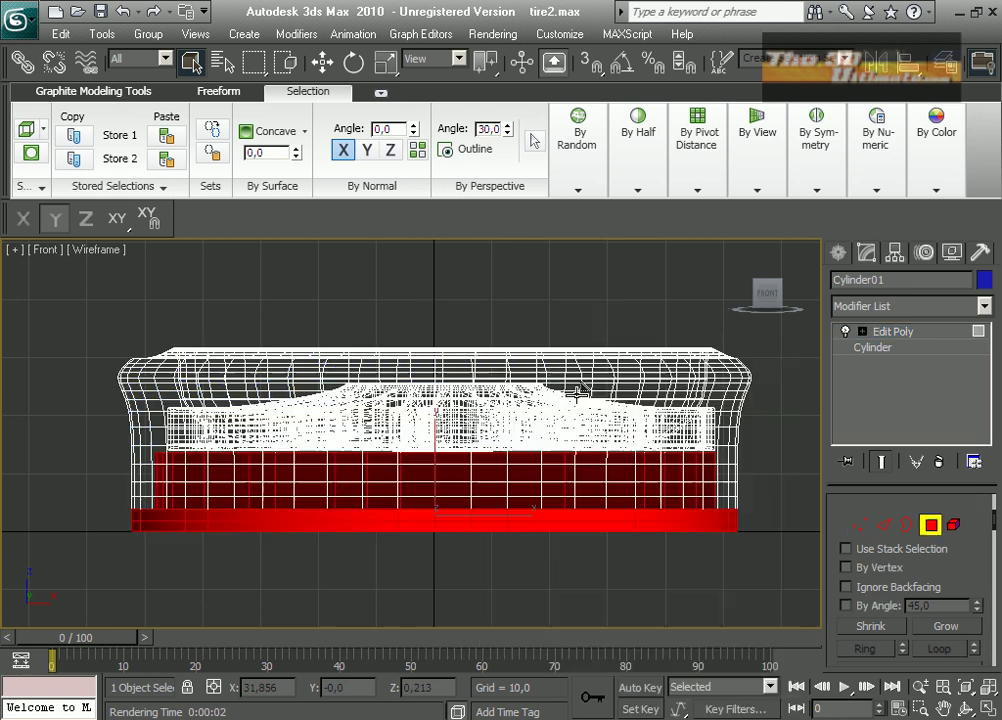
left_click(887, 631)
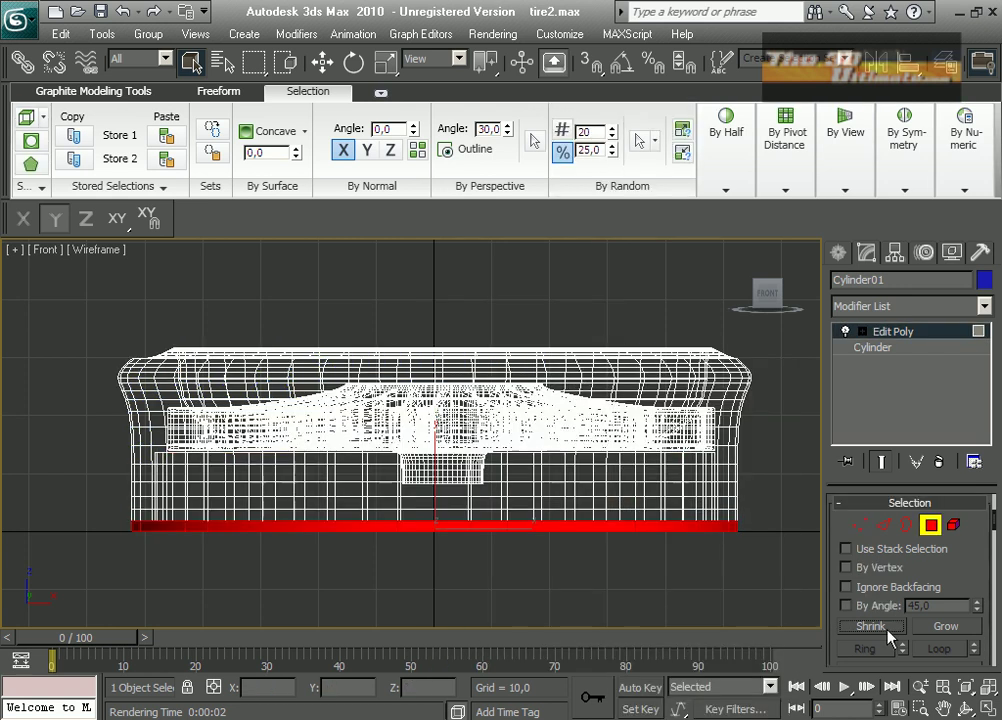
Extrude the bottom band of polygons slightly outward to form a rear rim lip
right_click(306, 531)
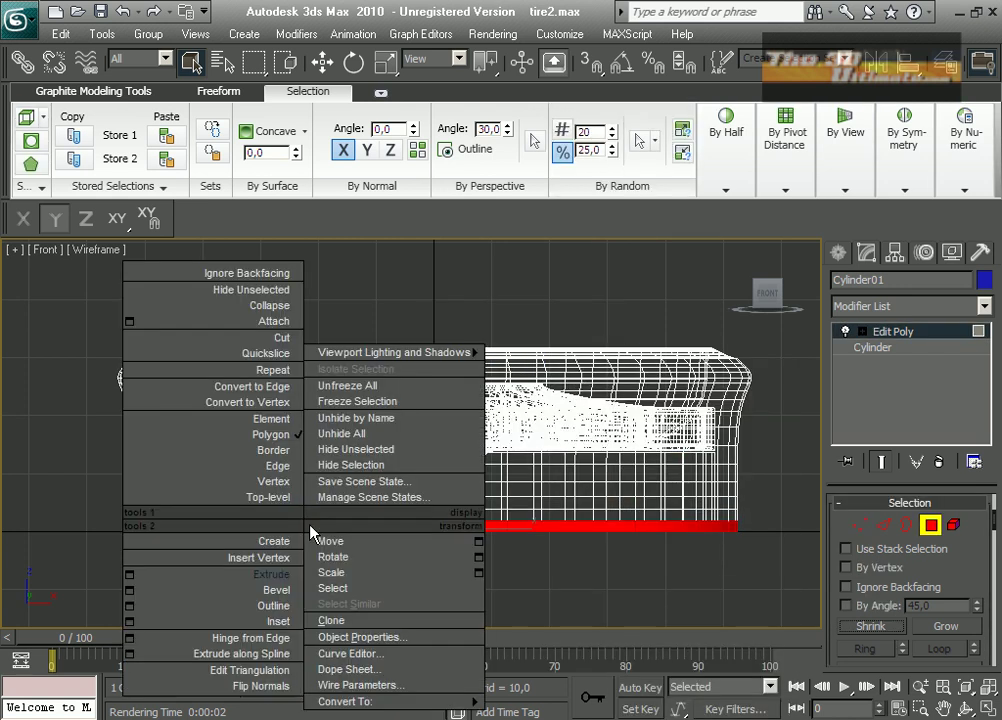
left_click(301, 528)
left_click_drag(302, 527, 282, 509)
Scale the rear rim lip polygons slightly in the Perspective view
left_click(987, 707)
middle_click_drag(699, 604, 696, 600)
left_click(987, 707)
left_click(966, 708)
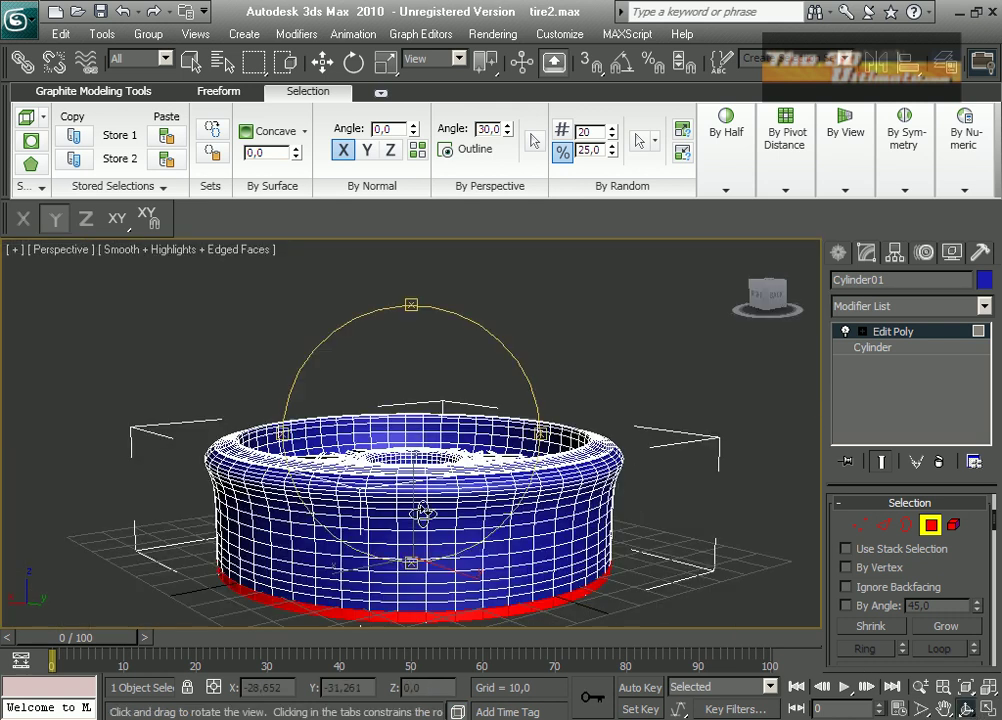
left_click_drag(423, 513, 414, 74)
left_click(386, 62)
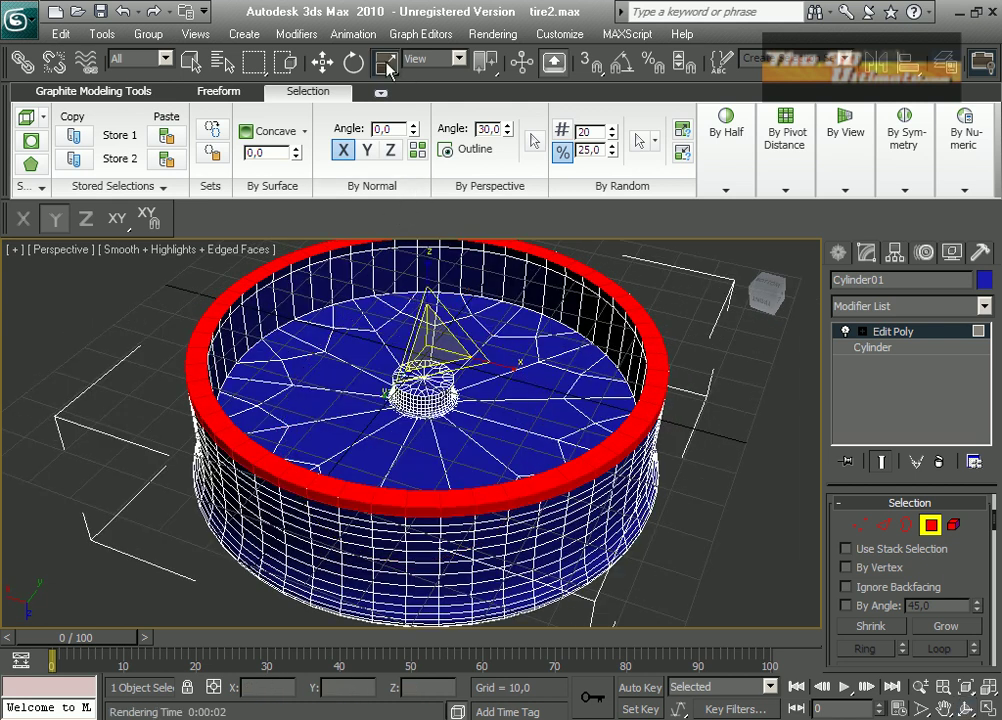
left_click_drag(426, 338, 427, 345)
Examine the wheel from several angles and leave polygon editing for the object creation options
left_click(966, 708)
left_click_drag(409, 430, 439, 688)
middle_click_drag(438, 687, 400, 507, "alt")
left_click_drag(400, 514, 383, 332)
left_click(842, 252)
left_click(966, 708)
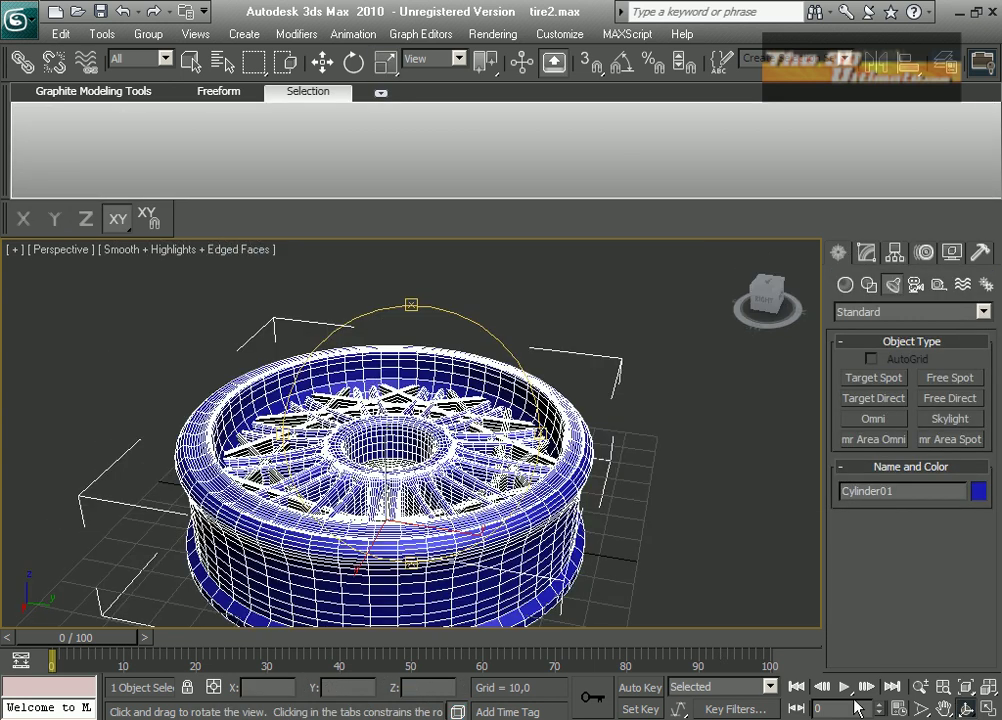
Clone the finished wheel in the Perspective view, placing the duplicate in front of the original
left_click(943, 707)
key("w")
mouse_move(403, 532)
left_mouse_down("shift")
mouse_move(257, 246)
mouse_move(313, 391)
mouse_move(272, 385)
mouse_move(424, 535)
left_mouse_up("shift")
left_click(440, 441)
left_click(880, 72)
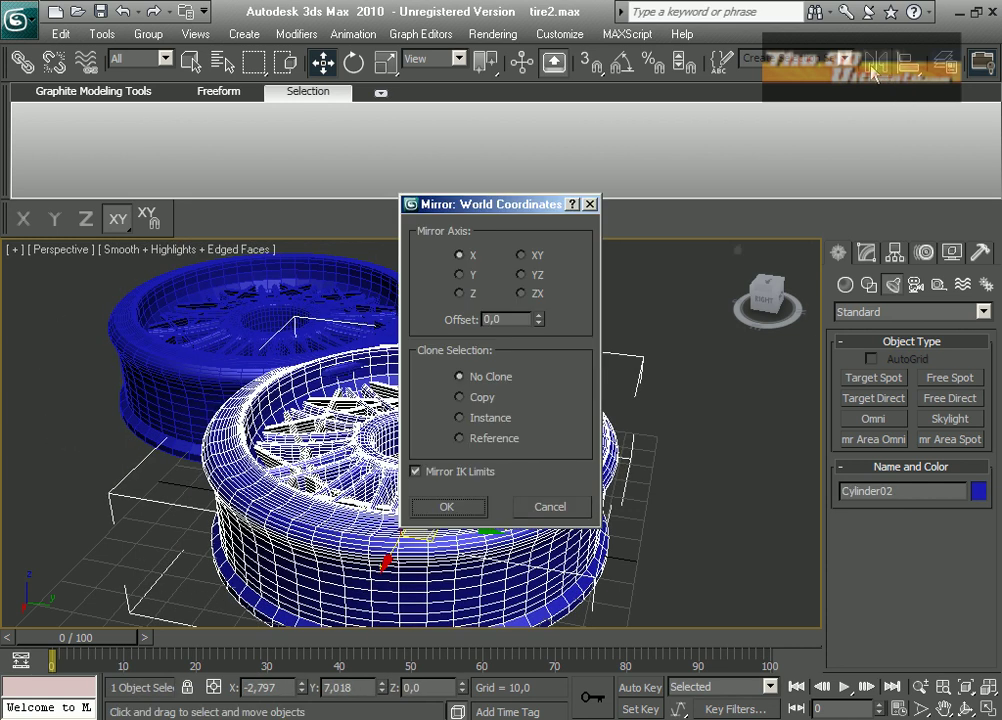
left_click(470, 276)
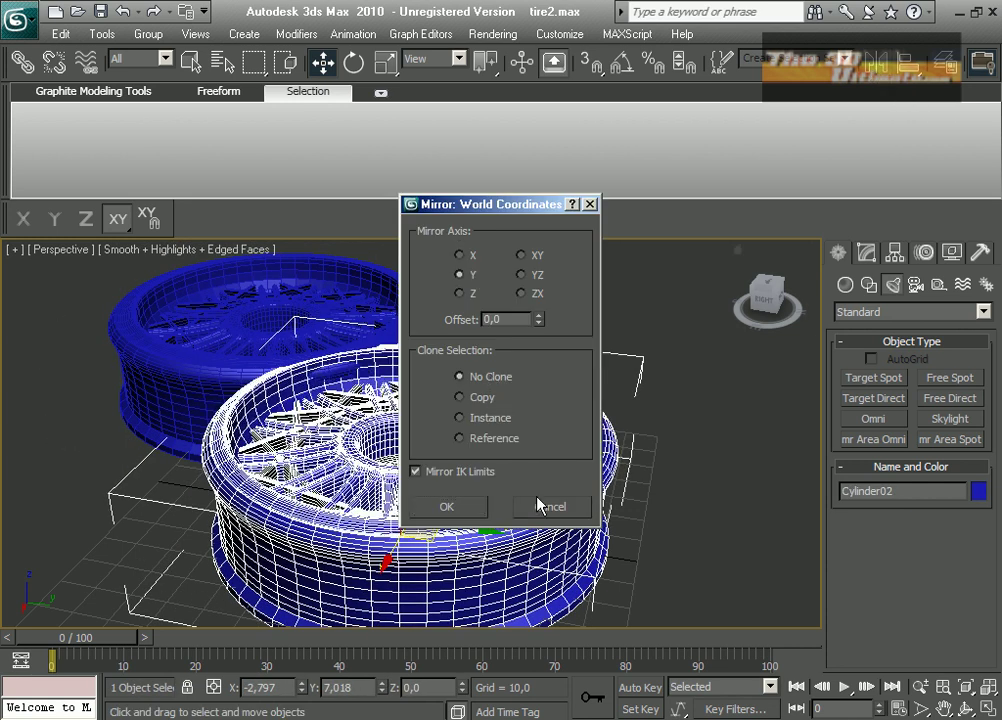
left_click(463, 293)
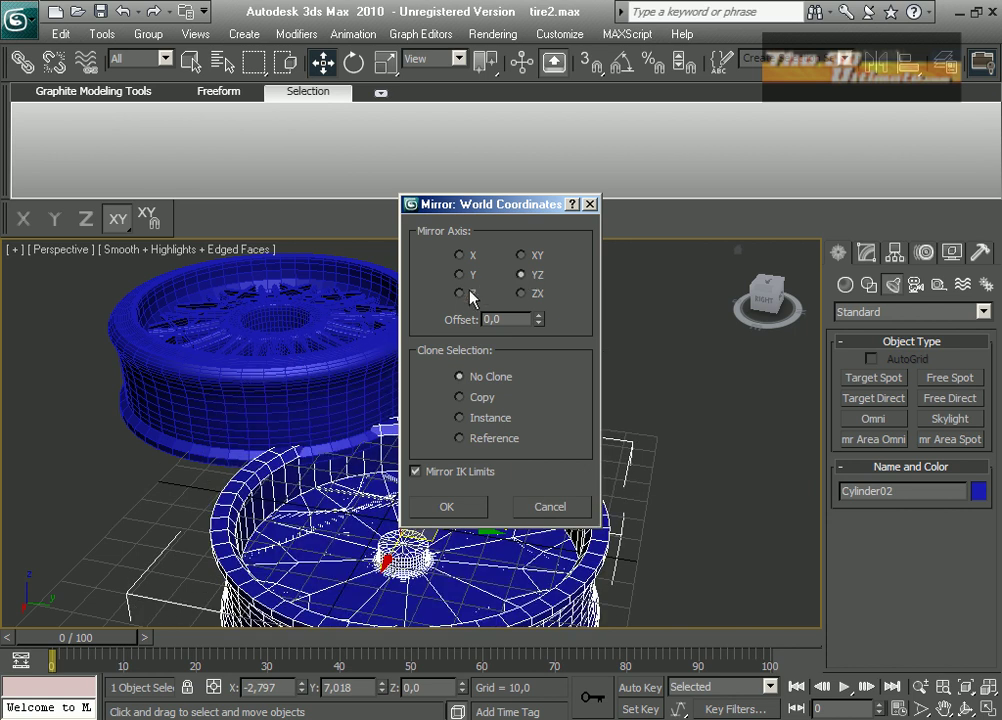
left_click(463, 276)
left_click(550, 506)
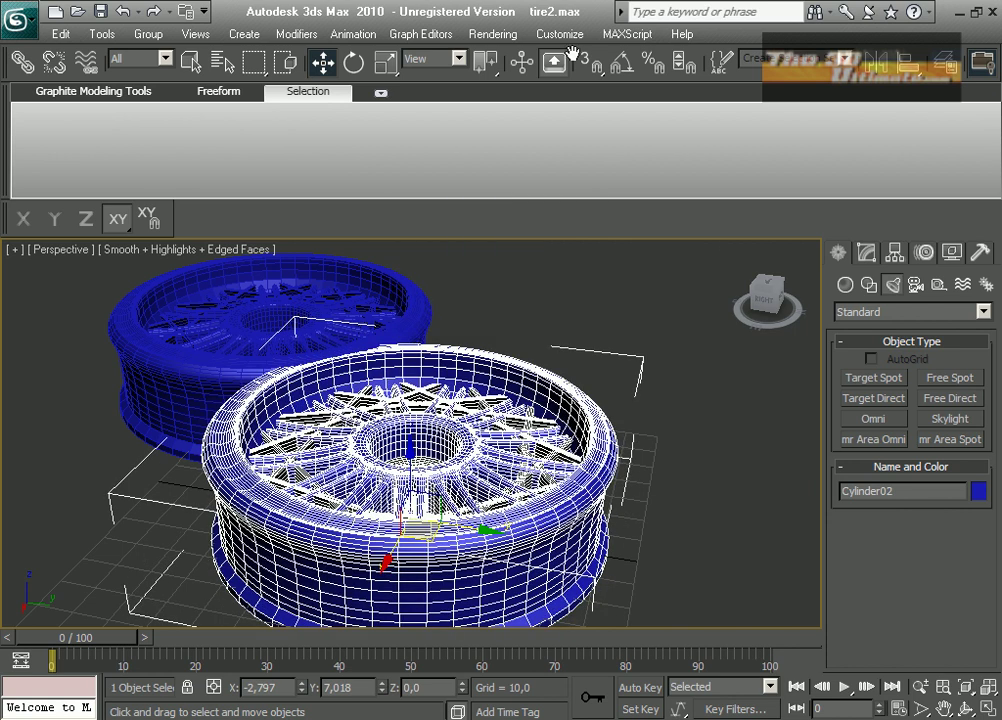
Rotate the wheel copy to stand upright at an angle, then raise it along Z above the grid
left_click(354, 63)
left_click_drag(464, 477, 548, 628)
left_click_drag(431, 559, 371, 553)
left_click(322, 63)
left_click_drag(410, 454, 403, 350)
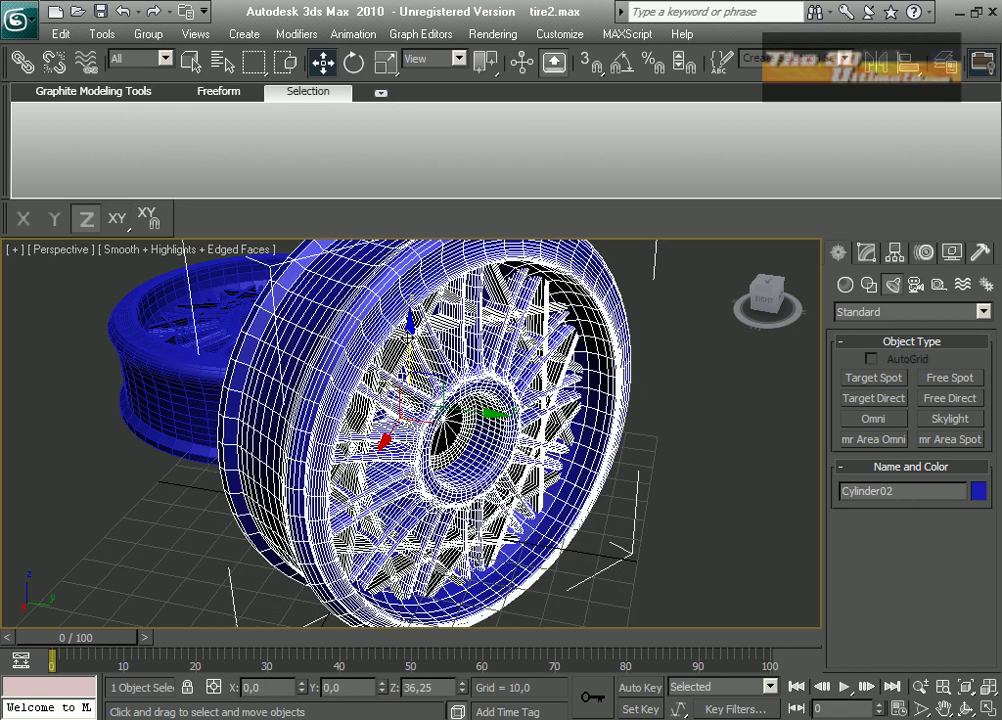
Create a large rectangular ground plane in the Top view, extending well beyond both wheels
scroll(397, 355, "down", 3)
left_click(964, 709)
left_click_drag(590, 480, 638, 481)
left_click(989, 709)
right_click(275, 535)
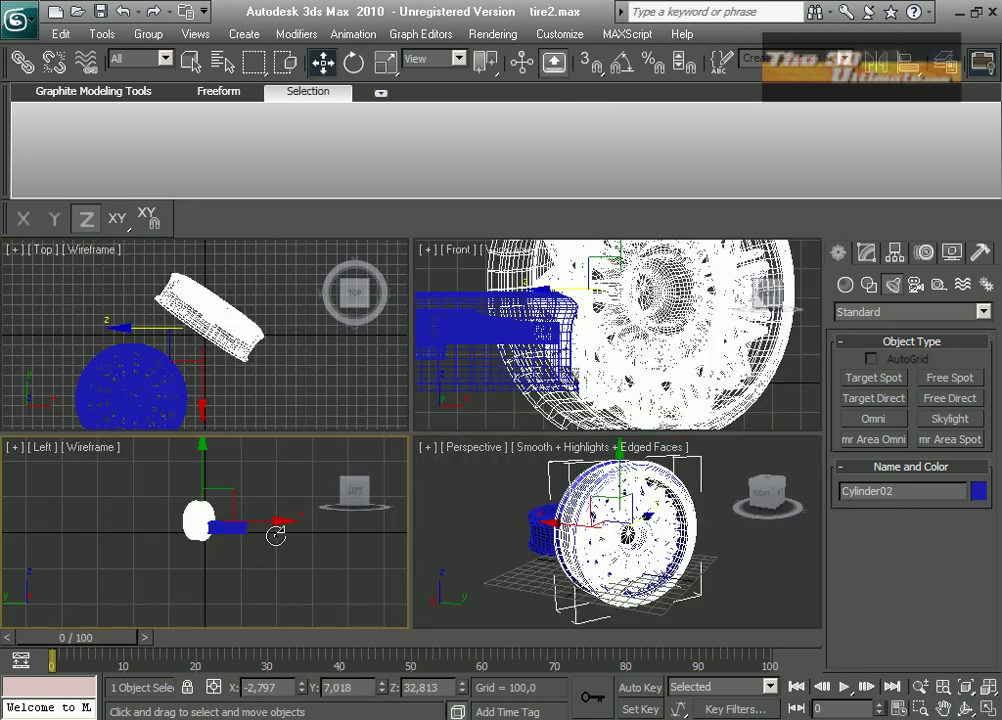
left_click(845, 286)
left_click(950, 460)
scroll(219, 335, "down", 5)
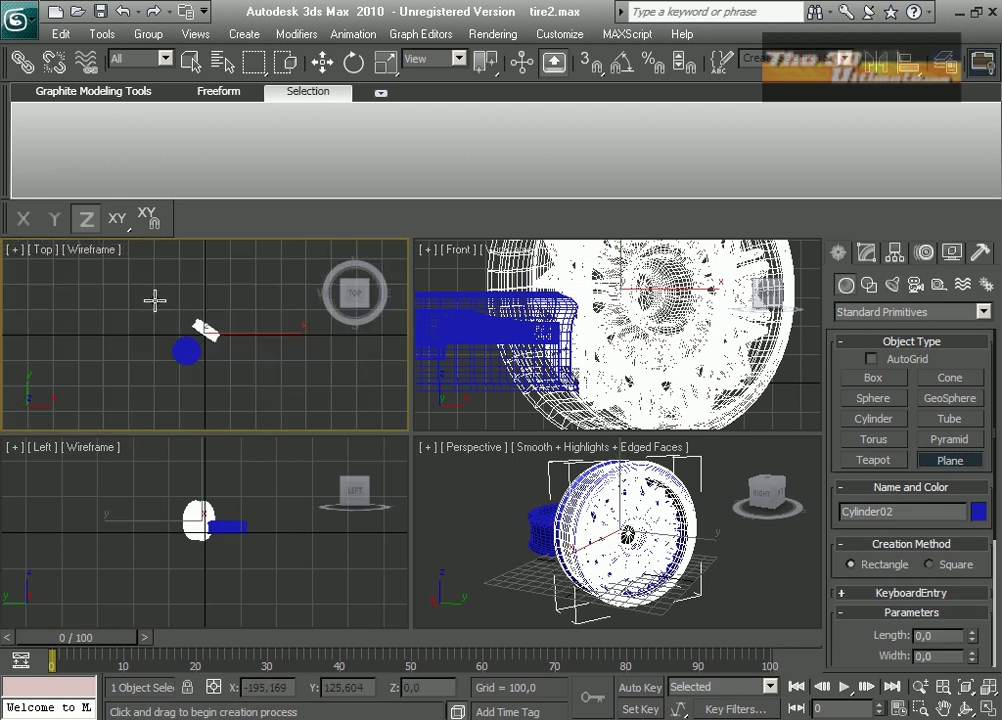
left_click_drag(102, 270, 455, 437)
Position the ground plane beneath both wheels and change its object color to light blue
left_click(322, 63)
left_click_drag(303, 382, 220, 329)
left_click_drag(240, 470, 239, 487)
left_click(978, 512)
left_click(564, 331)
left_click(597, 474)
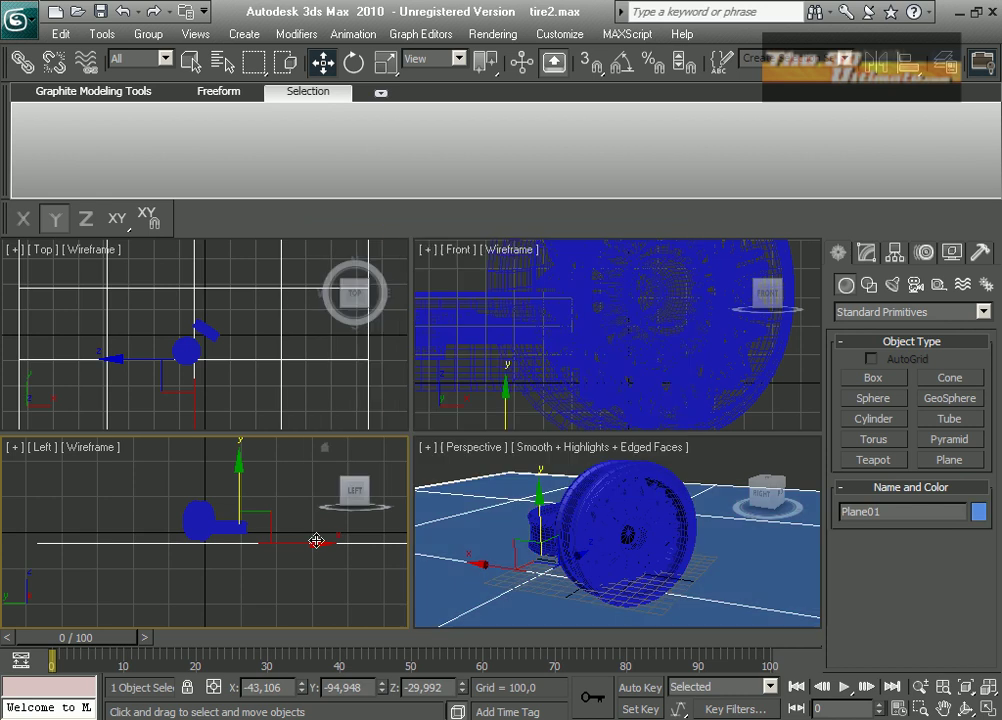
In the Left view, add a Target Spot light aimed down at the wheels and an Omni light low beside them
scroll(189, 600, "down", 2)
middle_click_drag(230, 545, 184, 606)
left_click(892, 285)
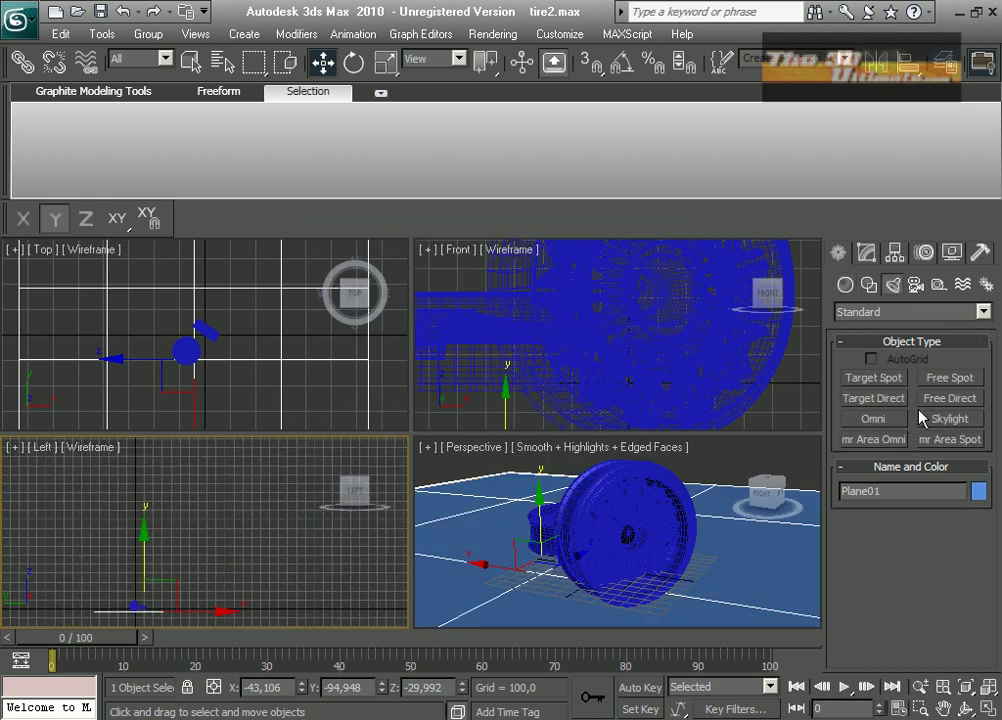
left_click(874, 378)
left_click_drag(245, 482, 140, 604)
left_click(880, 419)
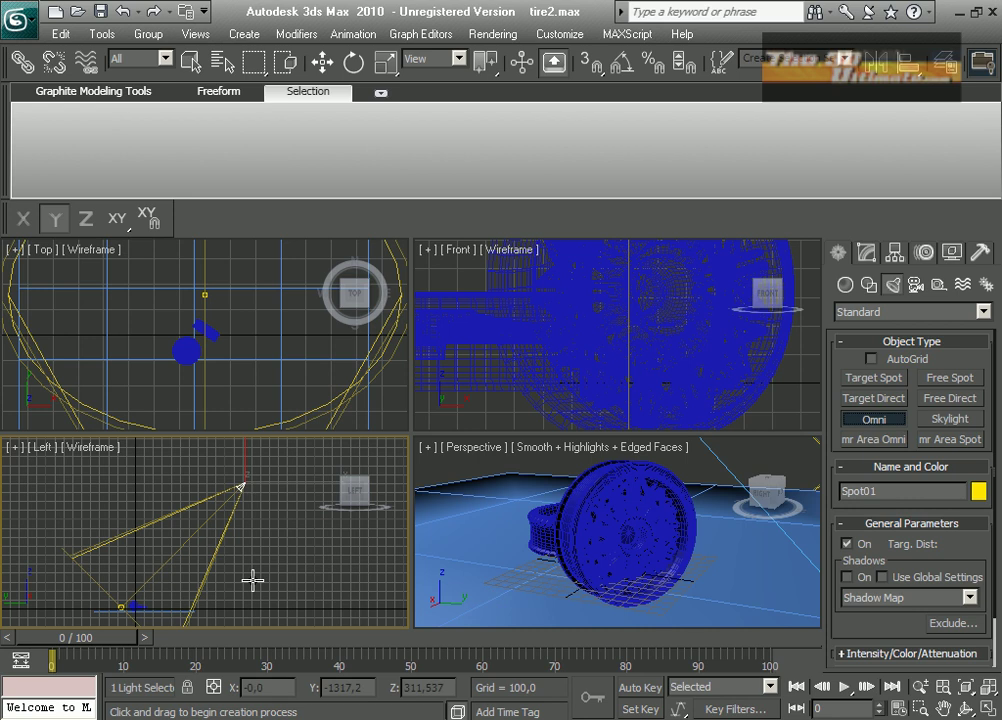
Select the upright wheel in the Perspective view, open the Material Editor, and minimize it
left_click(192, 63)
left_click(605, 499)
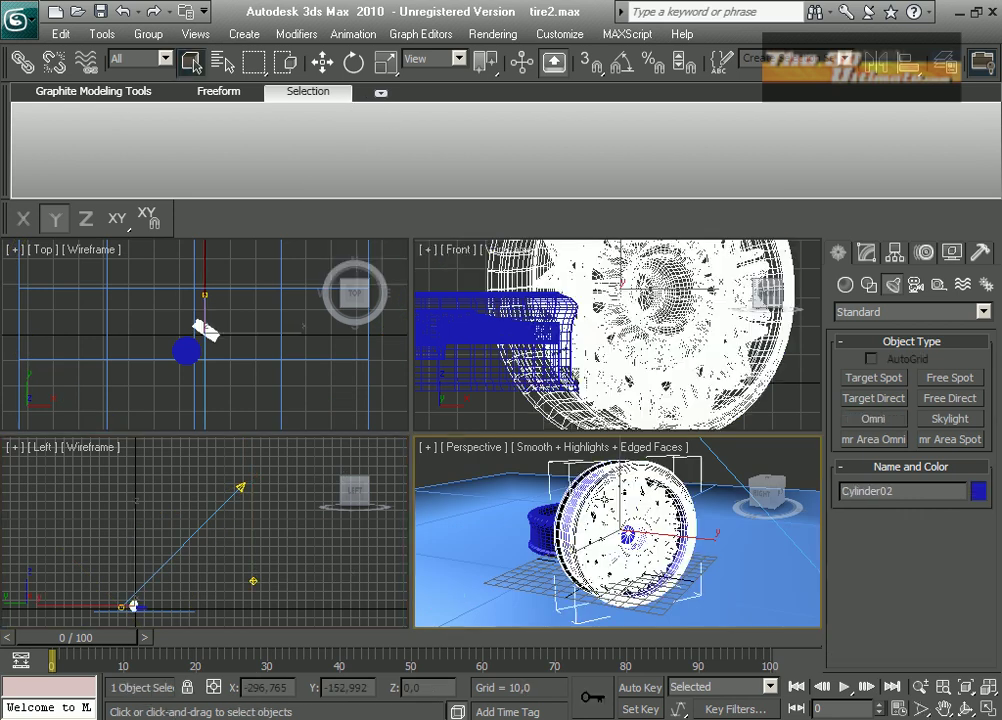
key("m")
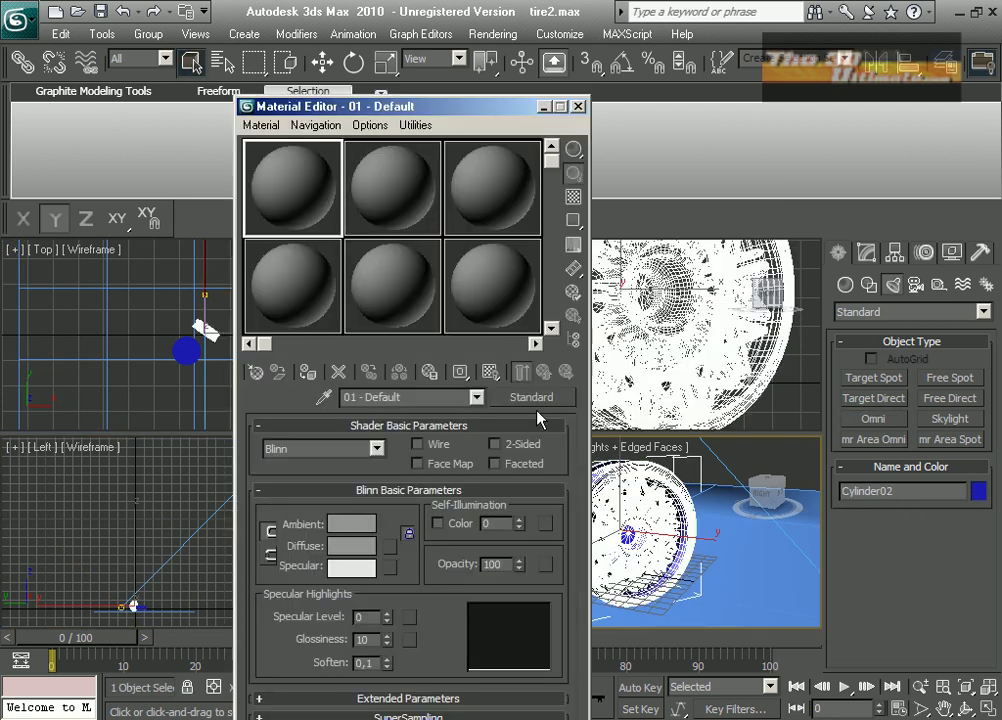
left_click(538, 106)
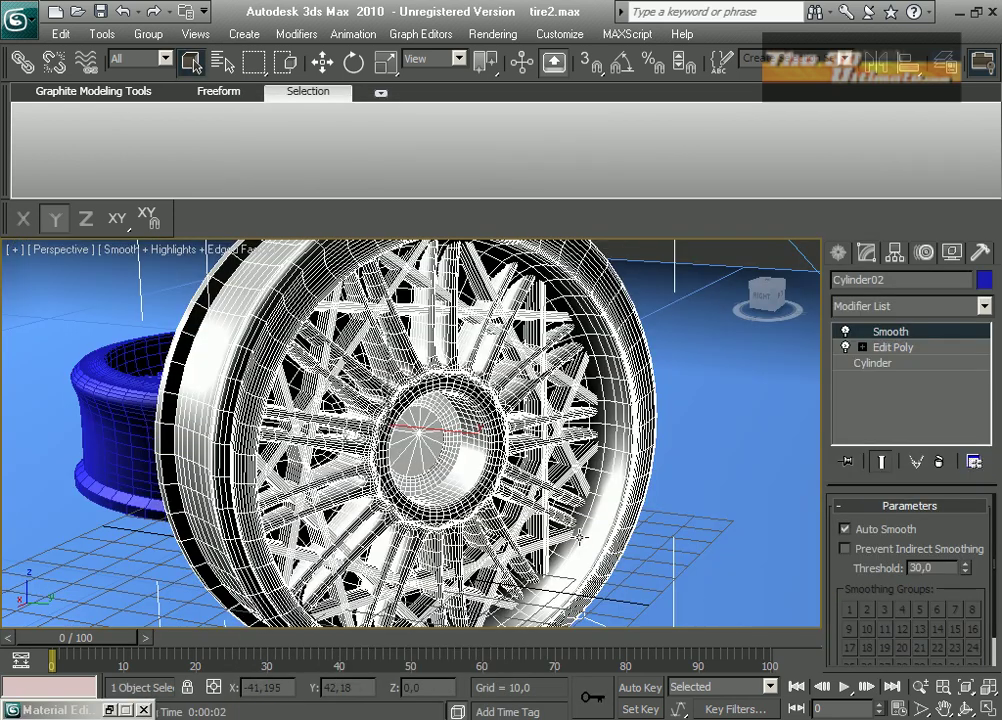